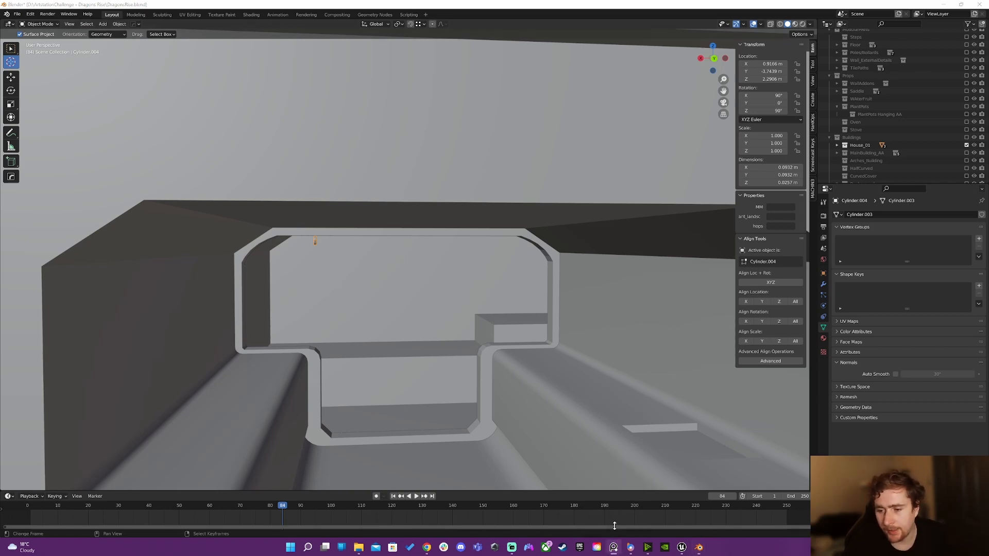
Step: Examine the concept painting of the kitchen opening and the small cylinder beneath the modelled opening's upper edge
right_drag(0, 298, 595, 301)
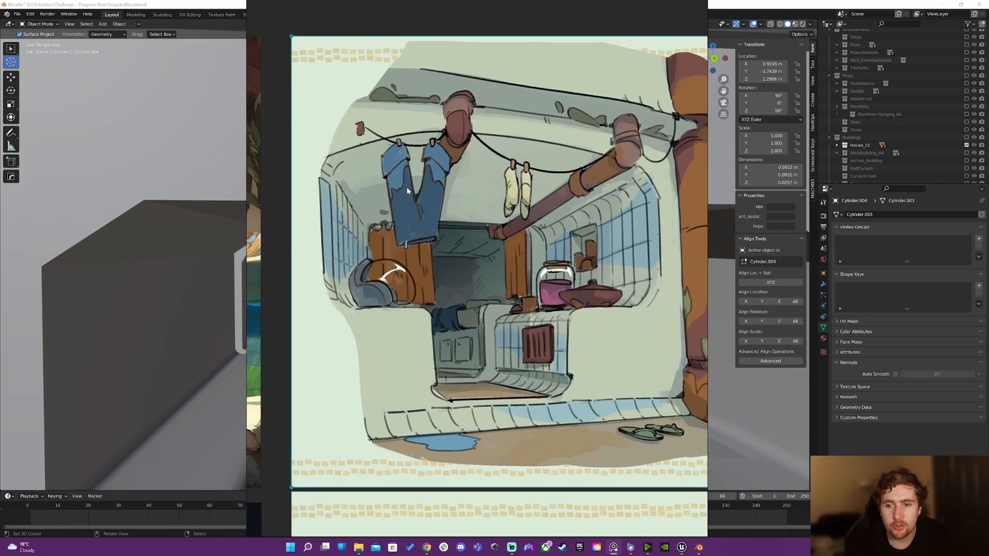
right_drag(500, 247, 467, 261)
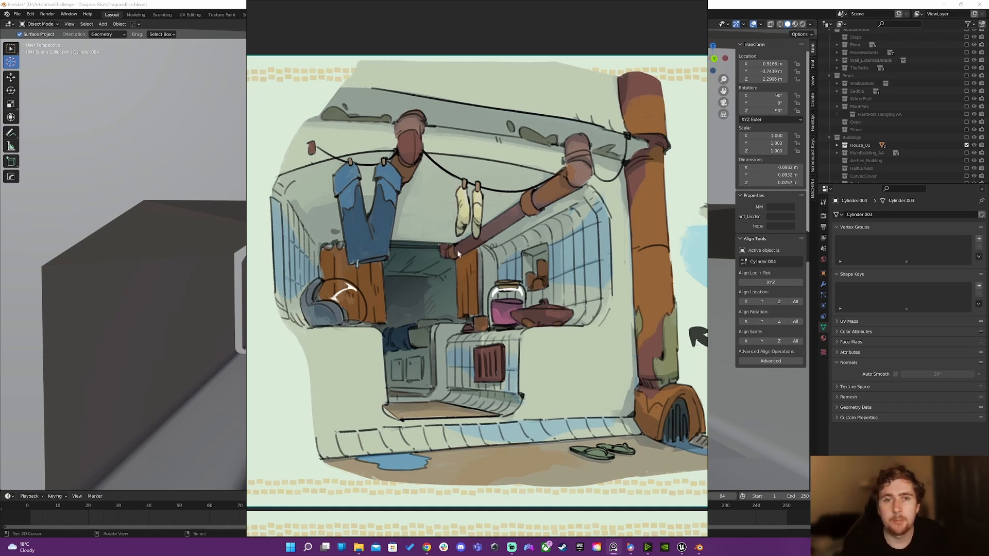
click(123, 5)
scroll(320, 286, up, 4)
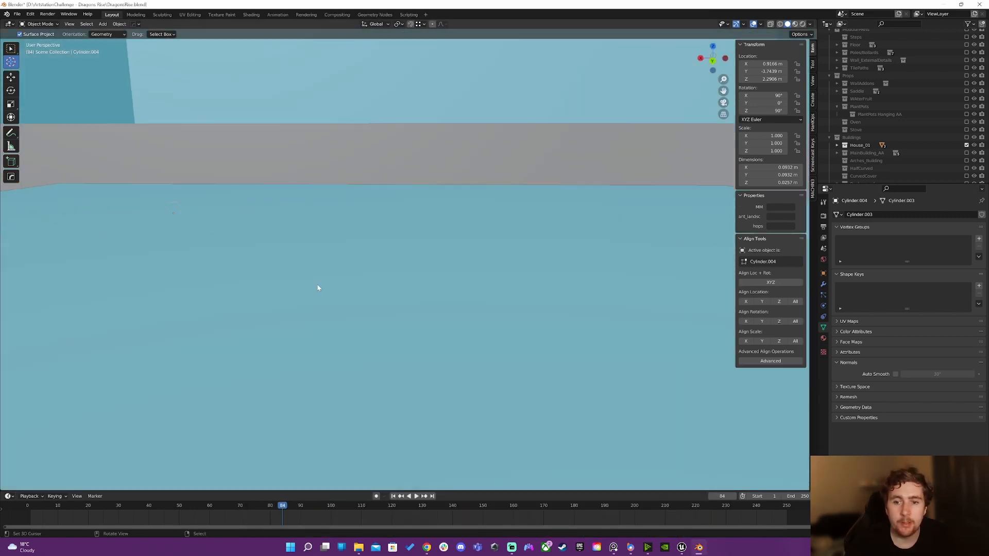
scroll(318, 287, down, 2)
middle_drag(317, 287, 300, 303)
key(KP_Decimal)
scroll(143, 249, down, 7)
shift+middle_drag(471, 328, 366, 248)
scroll(371, 265, down, 3)
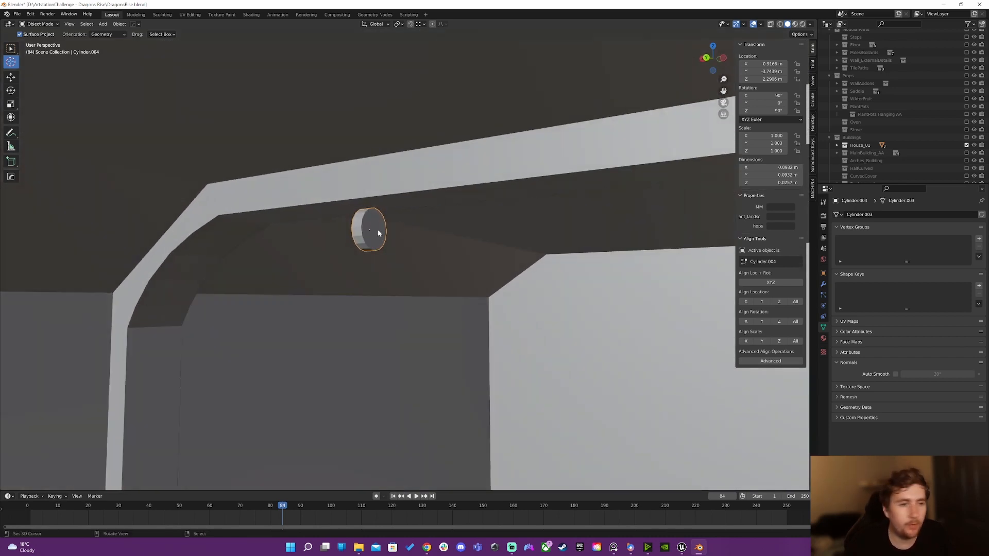
middle_drag(432, 228, 437, 241)
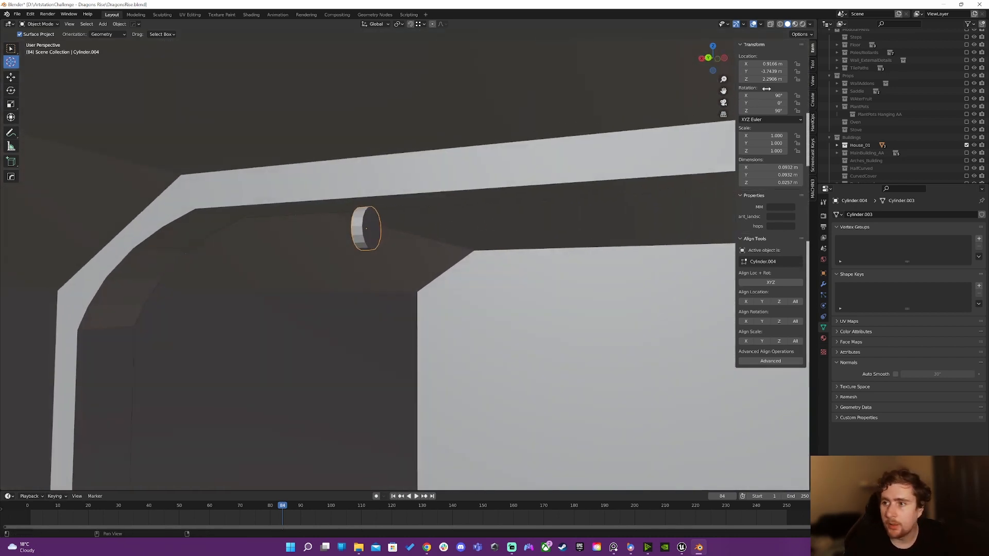
Step: Enable the Screencast Keys display in the viewport and collapse its settings
click(814, 144)
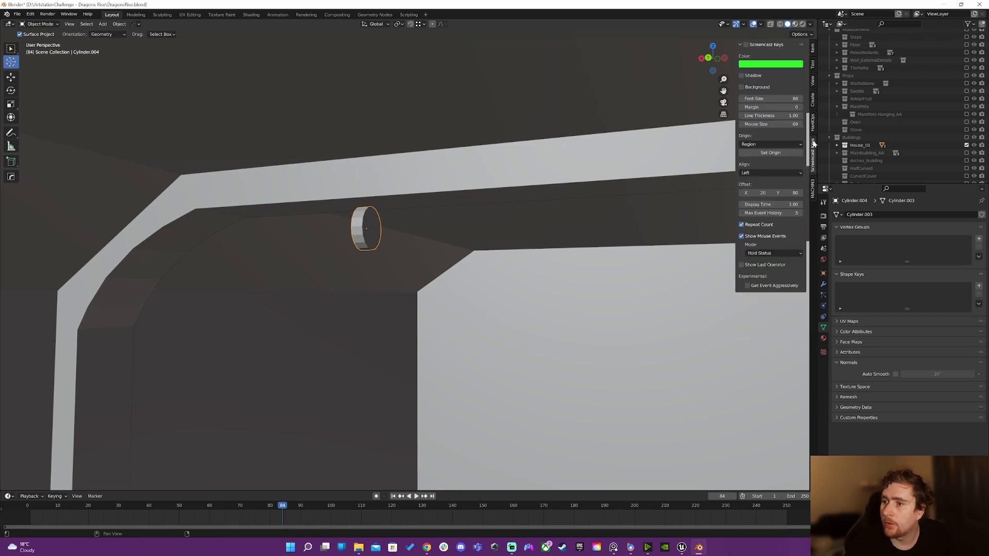
click(741, 45)
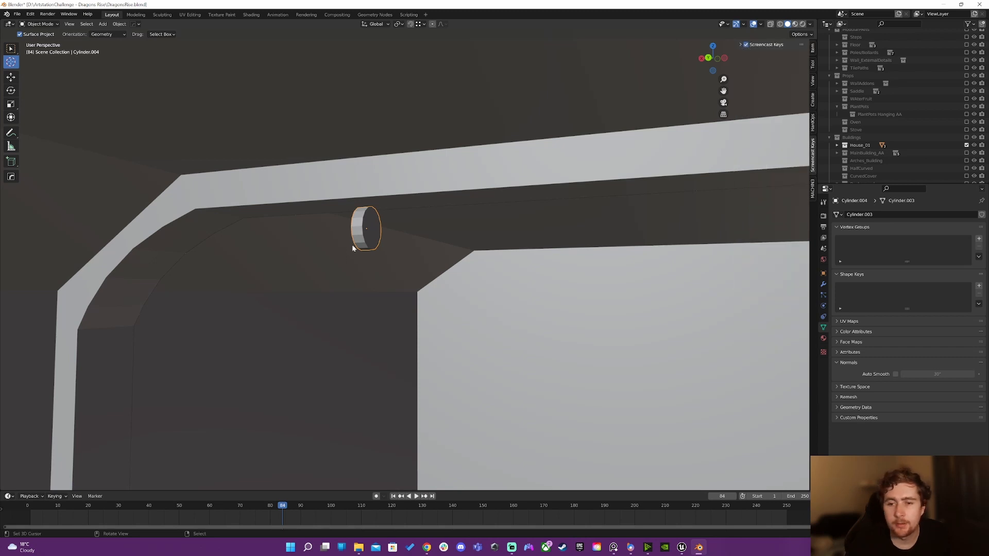
middle_drag(366, 237, 397, 230)
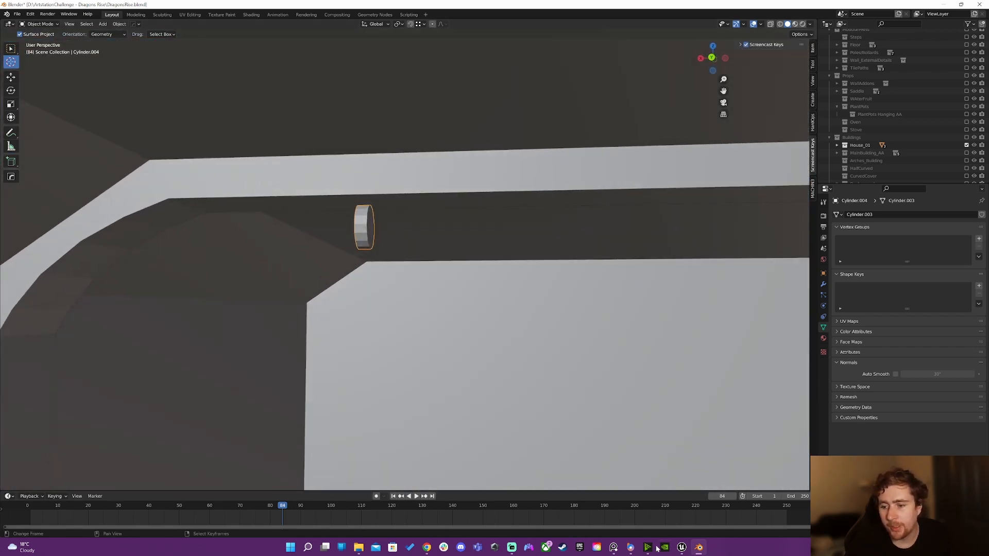
Step: Recheck the concept painting and move the small cylinder about 0.41 m along X towards the opening's rounded upper corner
click(614, 548)
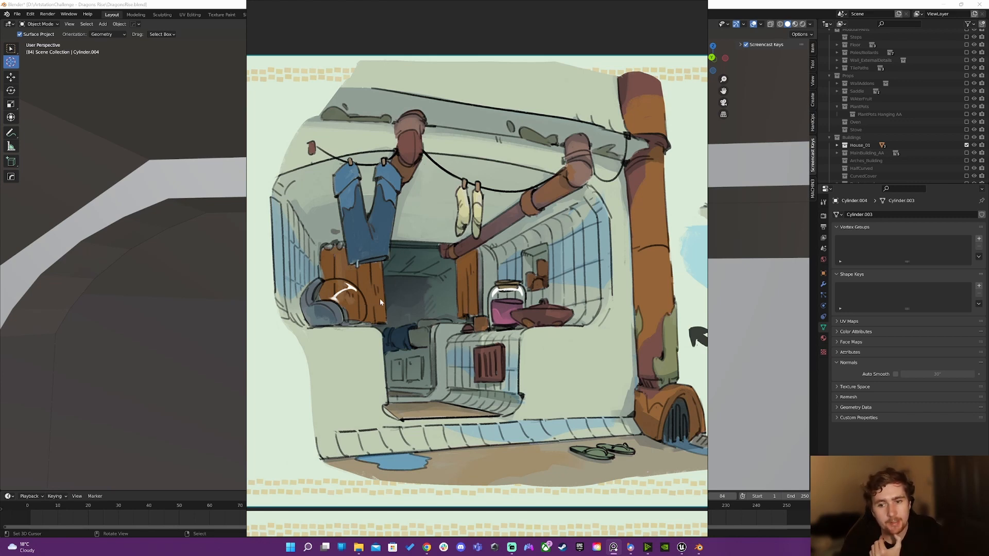
click(210, 8)
middle_drag(410, 241, 502, 238)
scroll(506, 259, down, 2)
scroll(434, 216, down, 2)
middle_drag(502, 238, 486, 236)
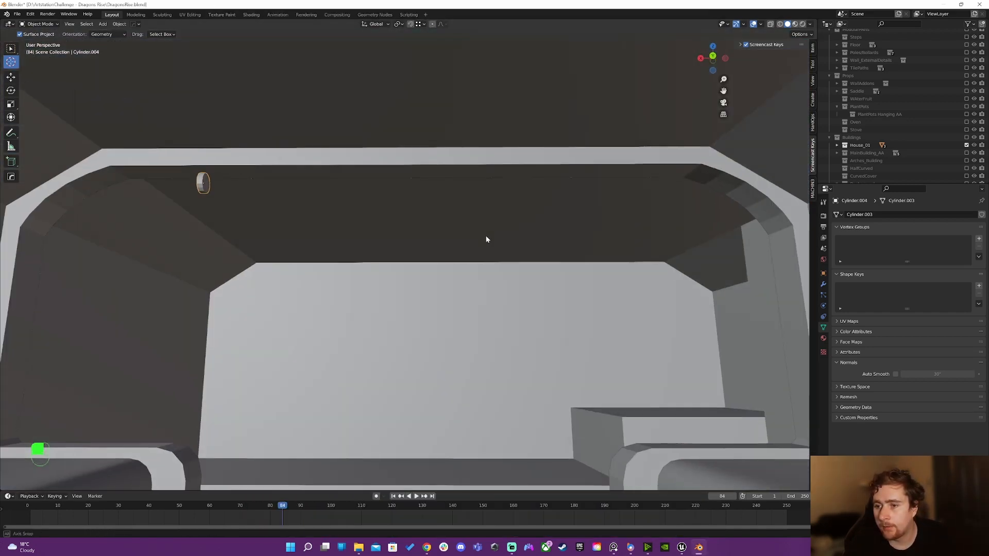
shift+middle_drag(412, 236, 451, 227)
scroll(472, 190, down, 1)
shift+middle_drag(335, 187, 421, 222)
scroll(421, 221, up, 2)
key(g)
key(x)
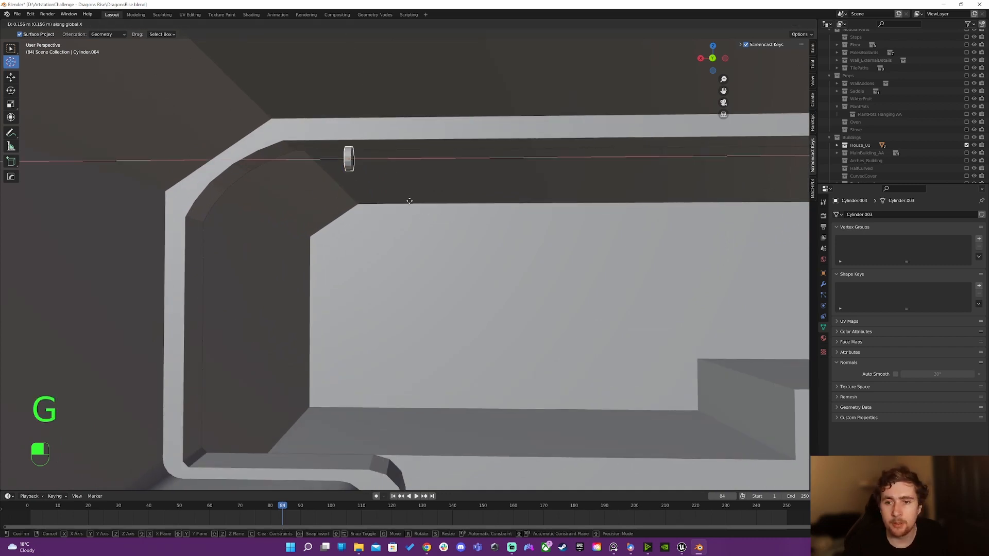
click(342, 195)
Step: Snap the 3D cursor to the middle of the opening frame's upper edge
scroll(330, 199, down, 3)
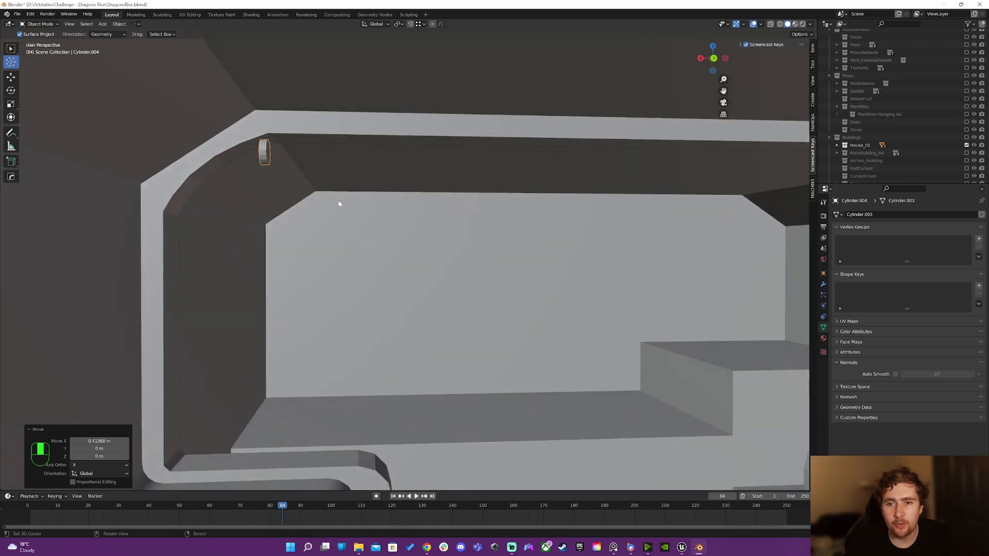
shift+middle_drag(340, 202, 463, 195)
click(442, 157)
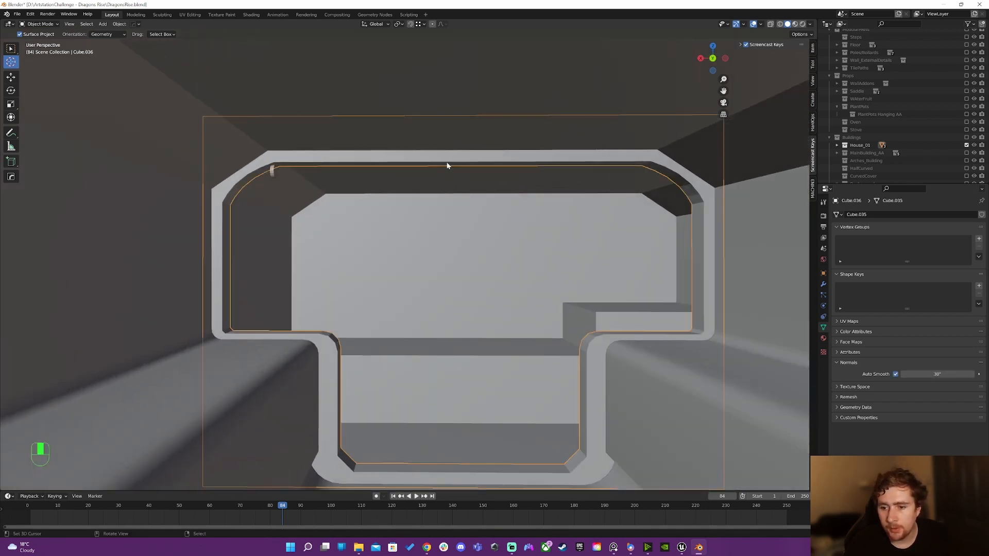
key(Tab)
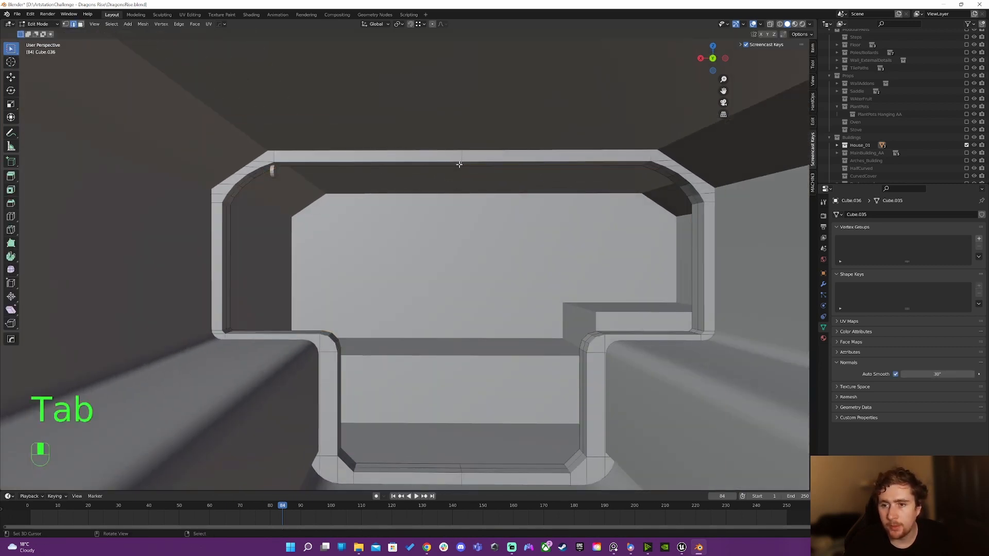
key(shift+s)
shift+click(464, 211)
key(Tab)
Step: Inset both circular end faces of the small cylinder by about 0.009 m
click(272, 173)
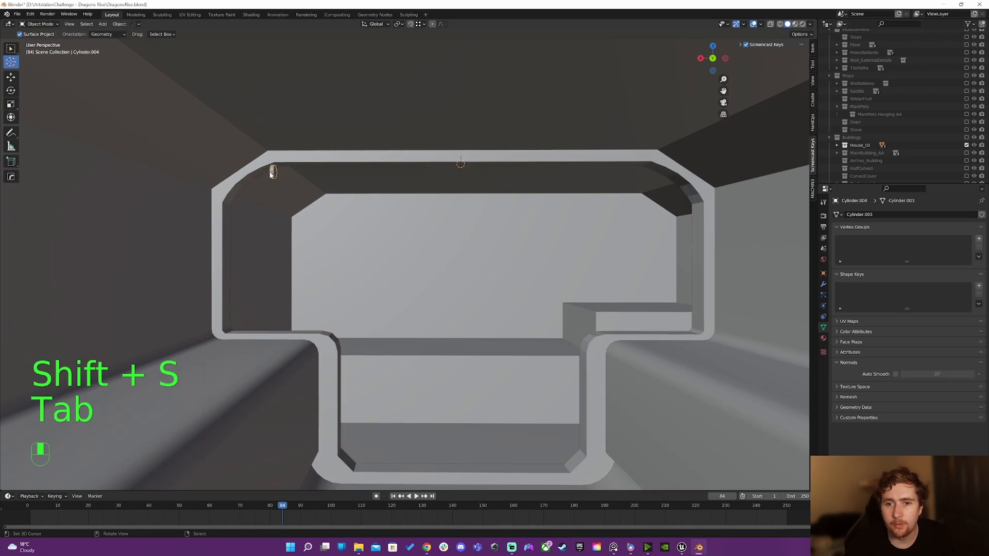
key(Tab)
key(a)
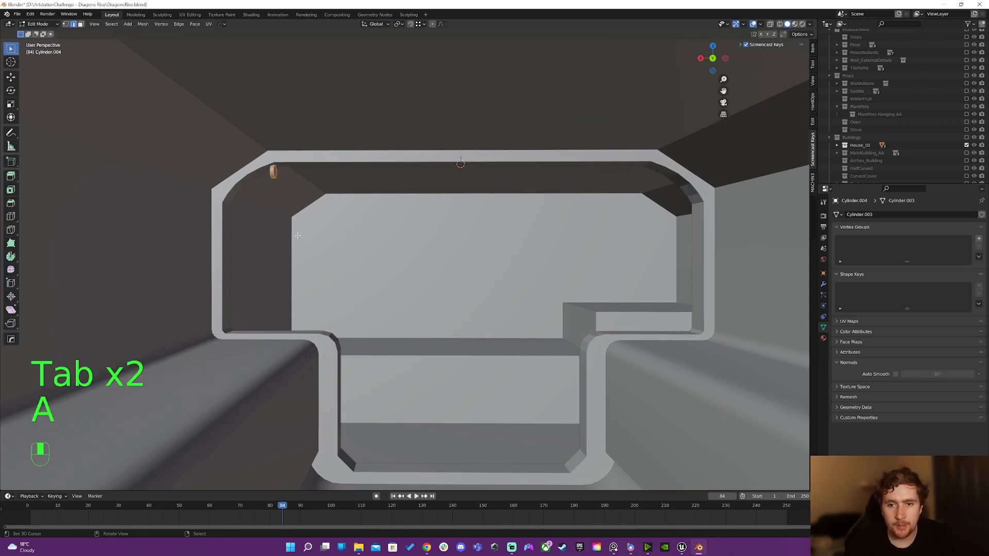
scroll(347, 212, up, 10)
key(3)
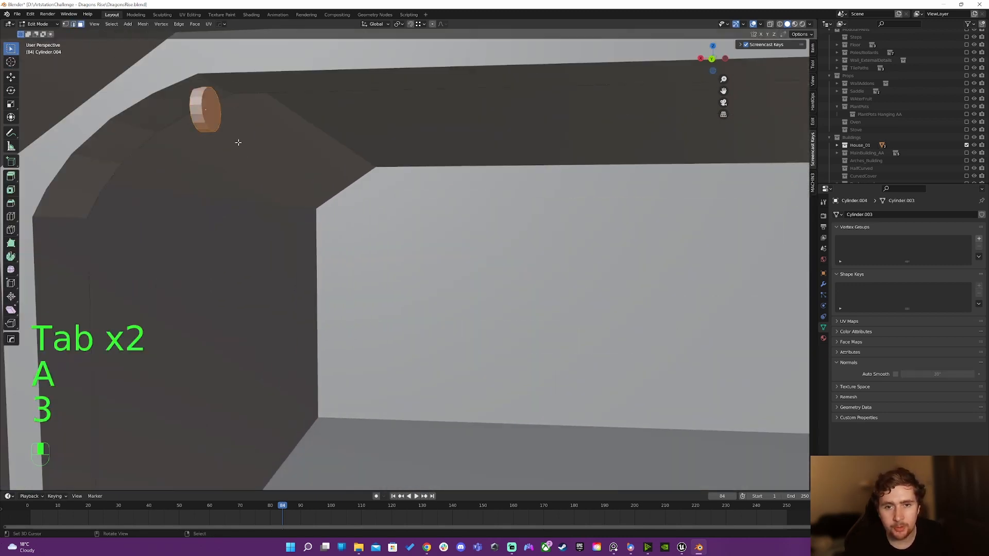
key(shift+z)
shift+click(198, 110)
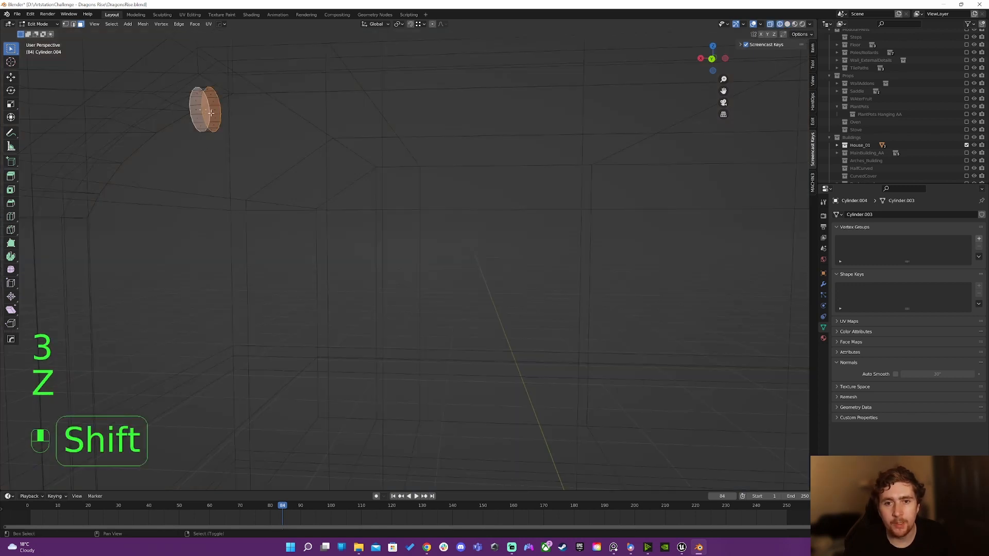
key(i)
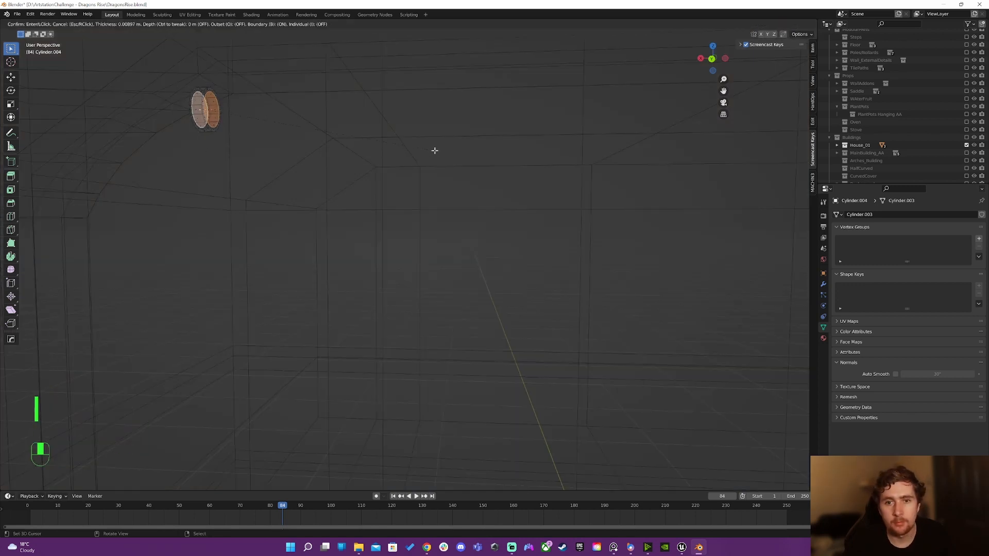
click(435, 150)
Step: Bridge the two inset faces with LoopTools to turn the cylinder into a hollow ring, and return to Object Mode in solid shading
key(w)
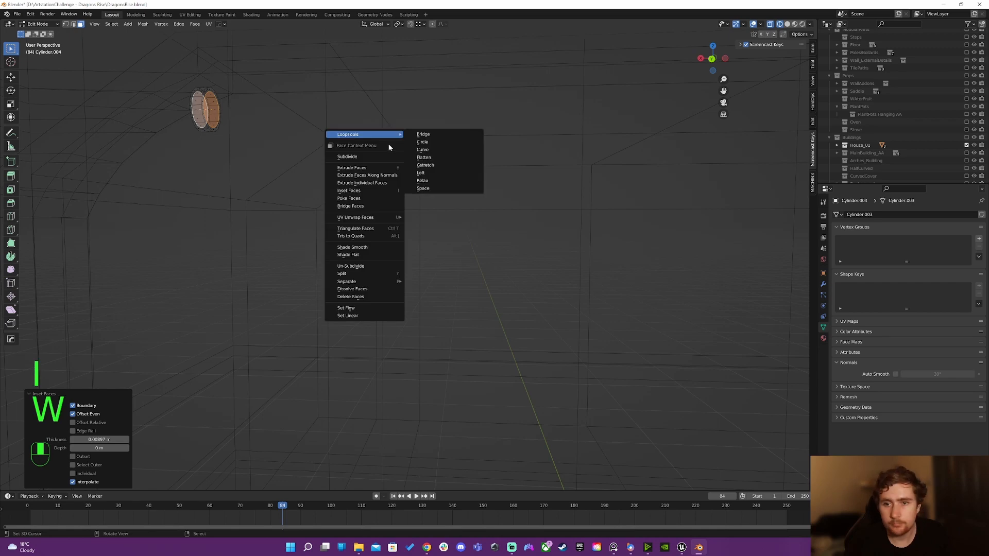
key(w)
mouse_move(386, 128)
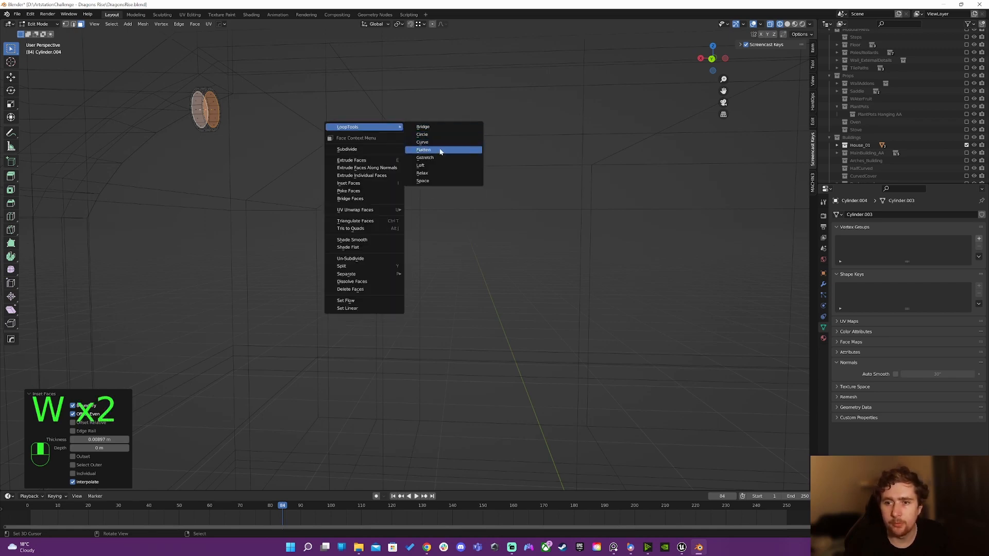
click(423, 135)
key(z)
key(Tab)
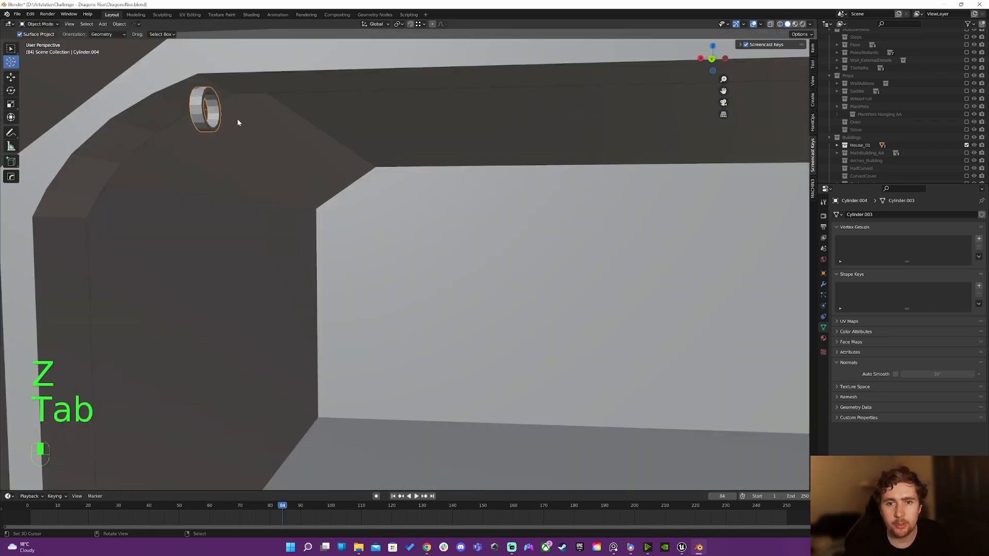
middle_drag(237, 122, 307, 153)
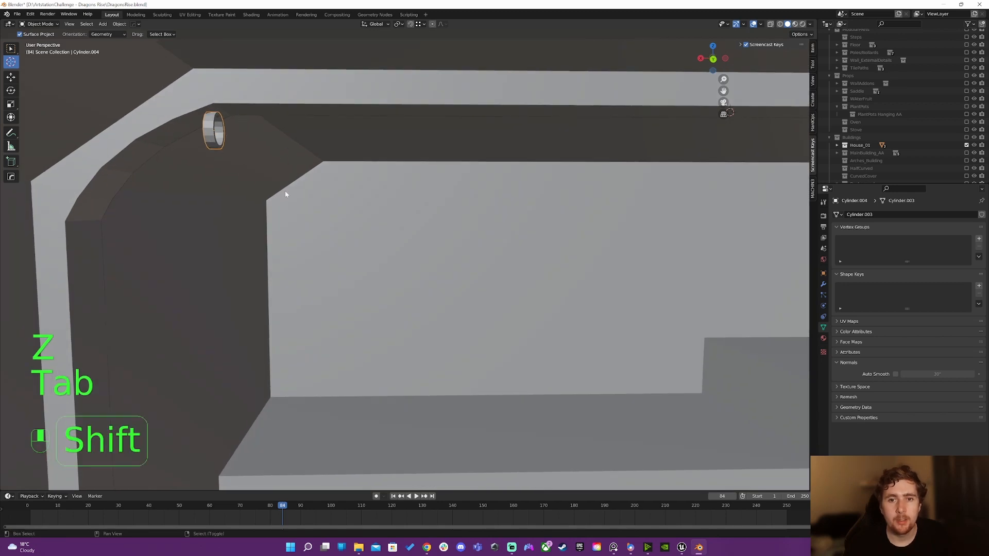
middle_drag(285, 194, 381, 143)
key(g)
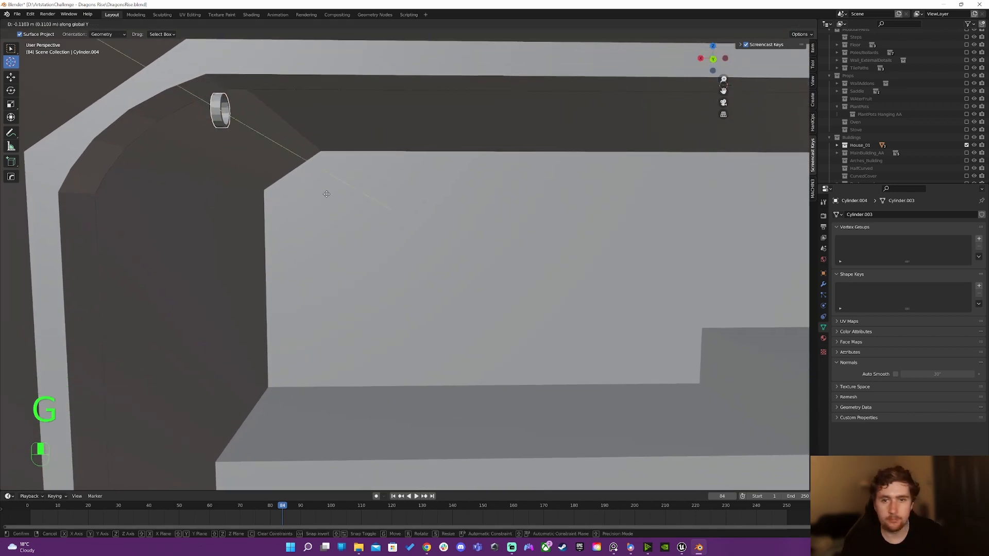
right_click(311, 174)
Step: Try duplicating the whole ring mesh about -0.36 m along X and repeating the duplication three times
key(Tab)
key(a)
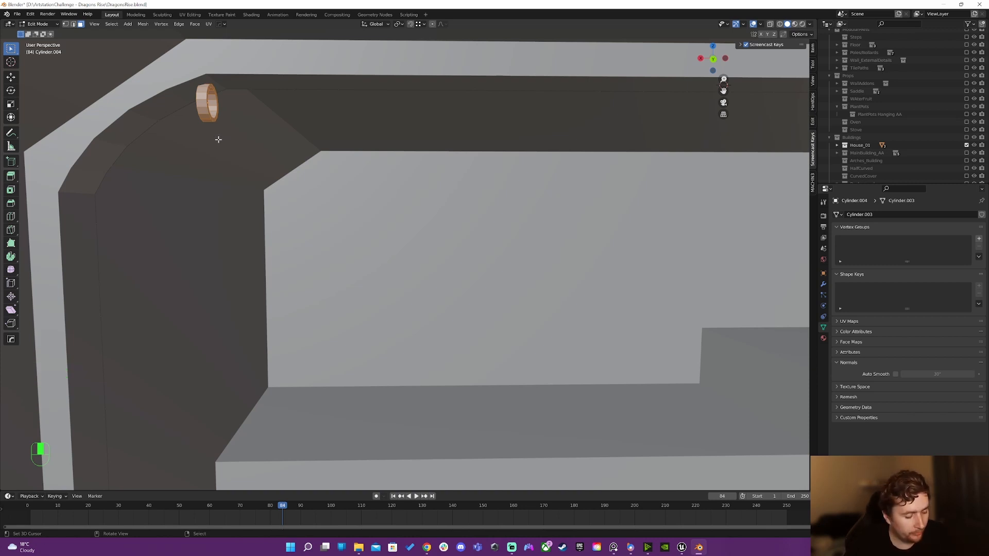
key(shift+d)
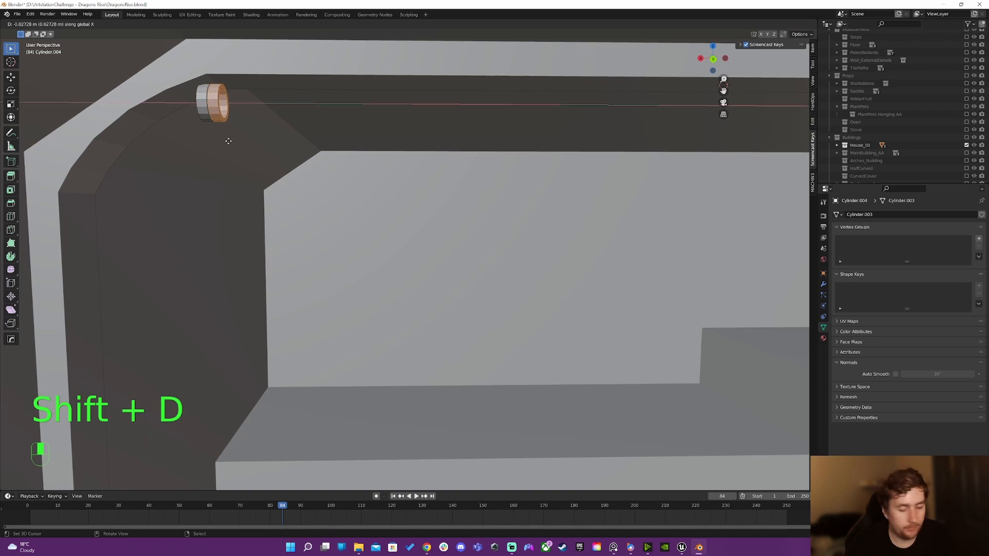
click(356, 165)
key(shift+r)
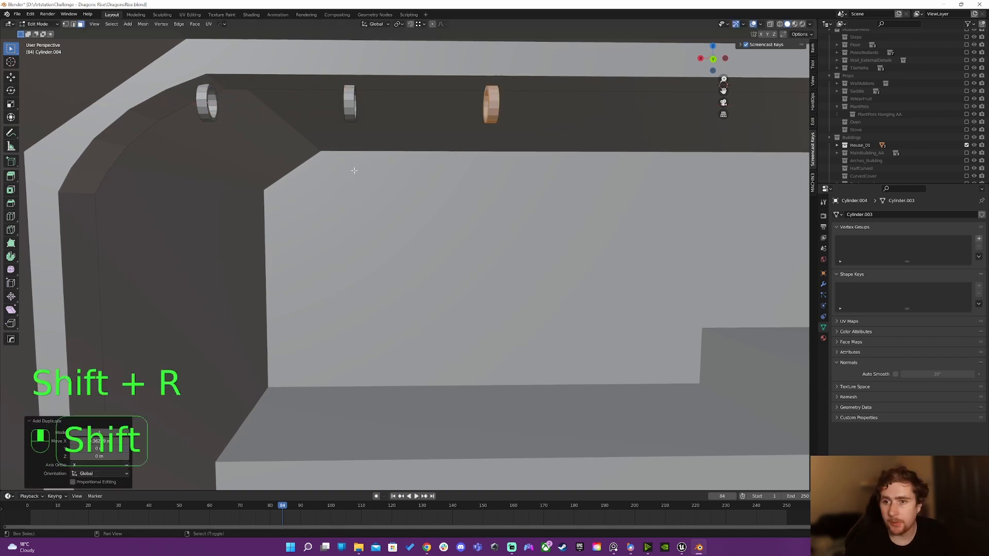
key(shift+r)
scroll(541, 177, down, 4)
key(shift+r)
key(shift+e)
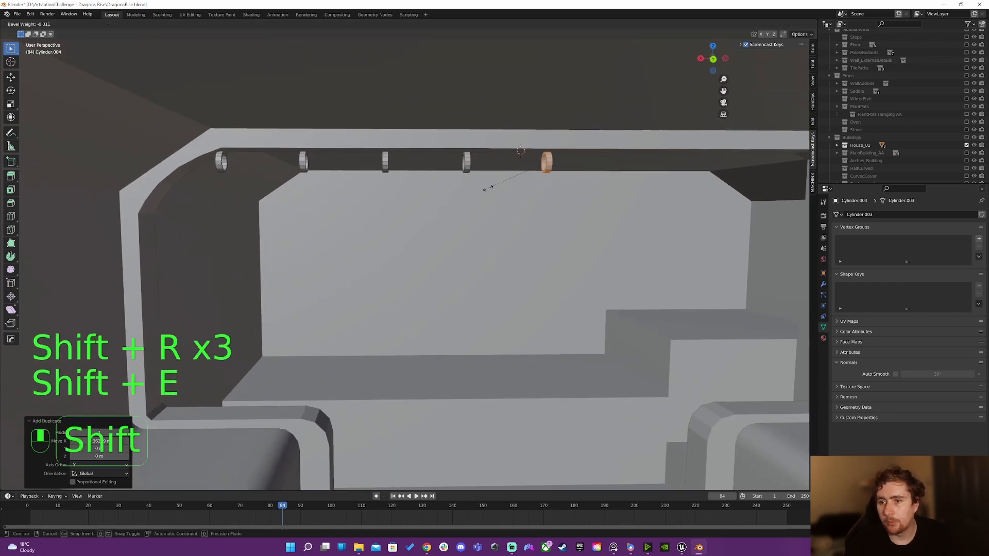
right_click(570, 187)
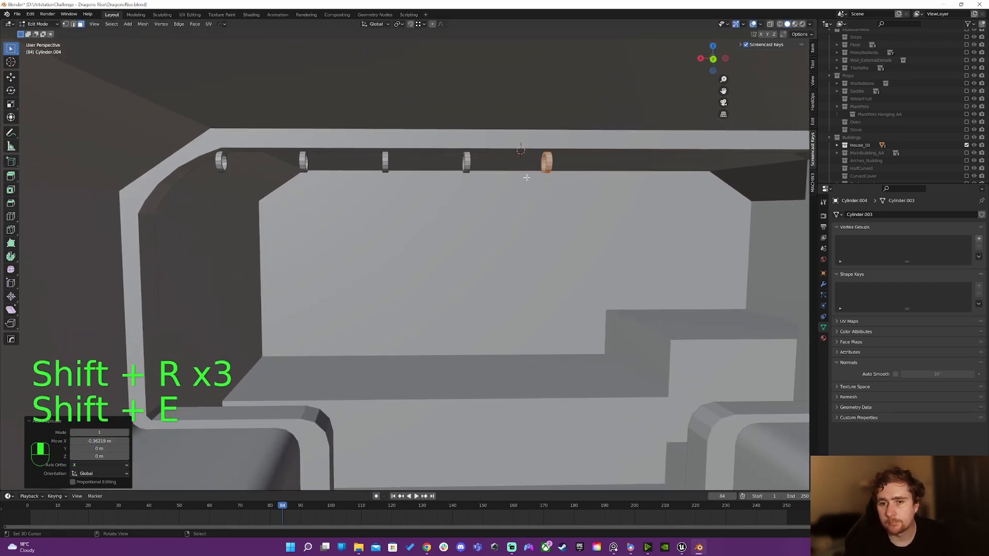
Step: Try shifting the last ring about 0.14 m along X, and undo that move together with all the duplicates
key(g)
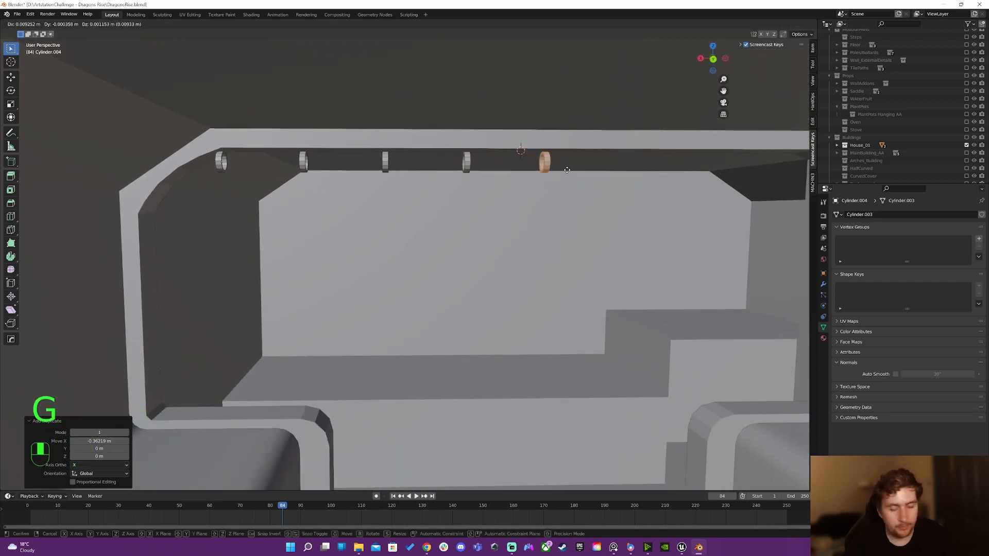
click(494, 162)
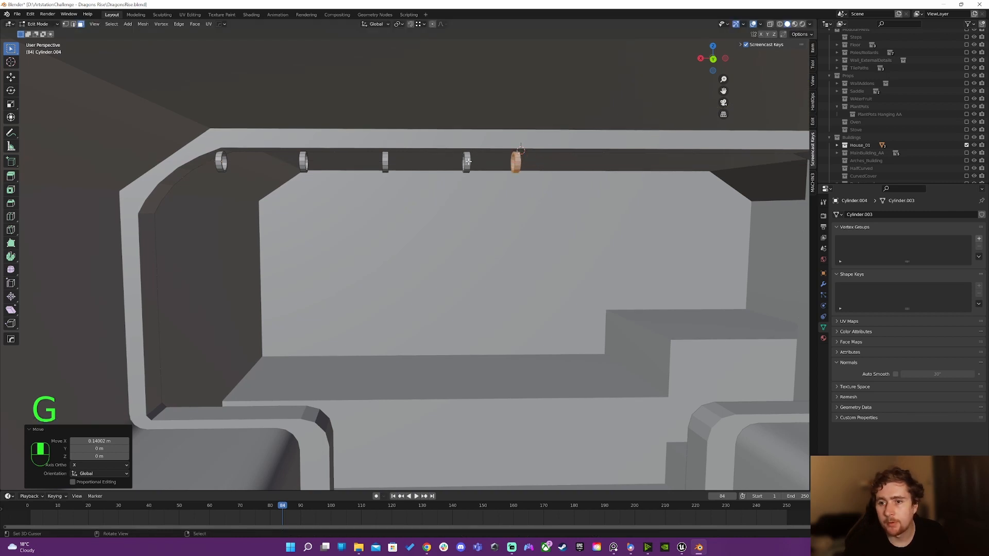
key(ctrl+z)
key(ctrl+z)
key(ctrl+z)
key(ctrl+z)
key(ctrl+z)
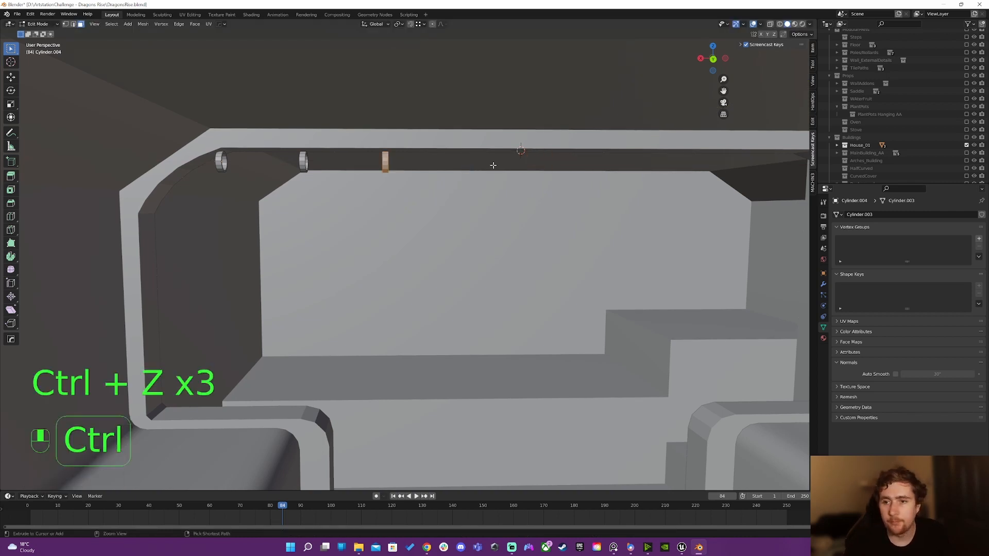
Step: Duplicate the ring about -0.29 m along X and repeat the duplication three times to form a row of five
key(shift+d)
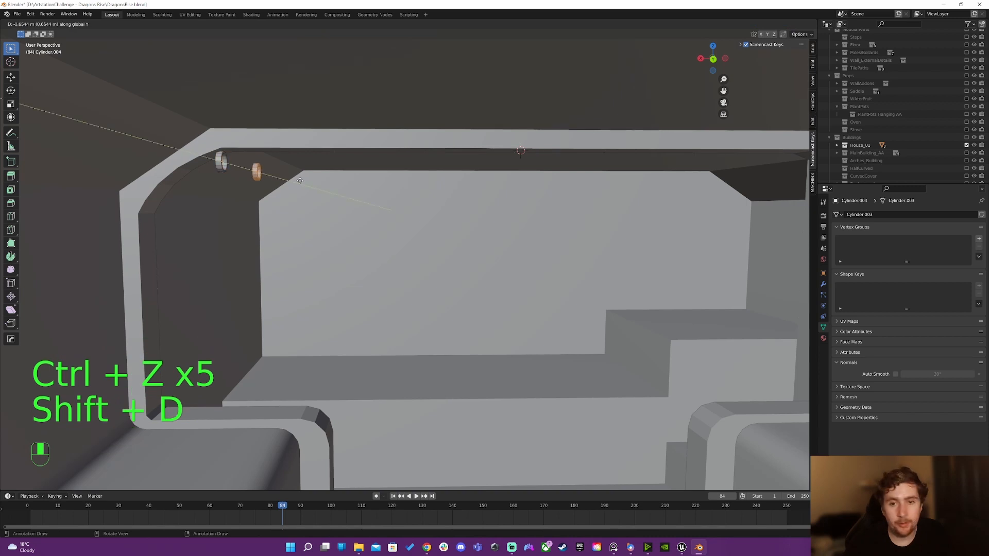
click(328, 166)
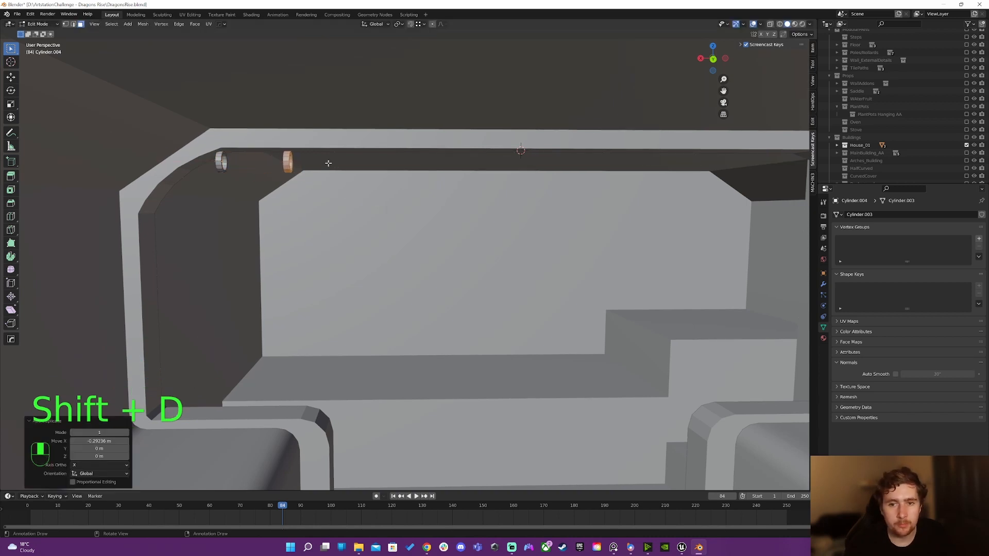
key(shift+r)
key(shift+r)
key(shift+r)
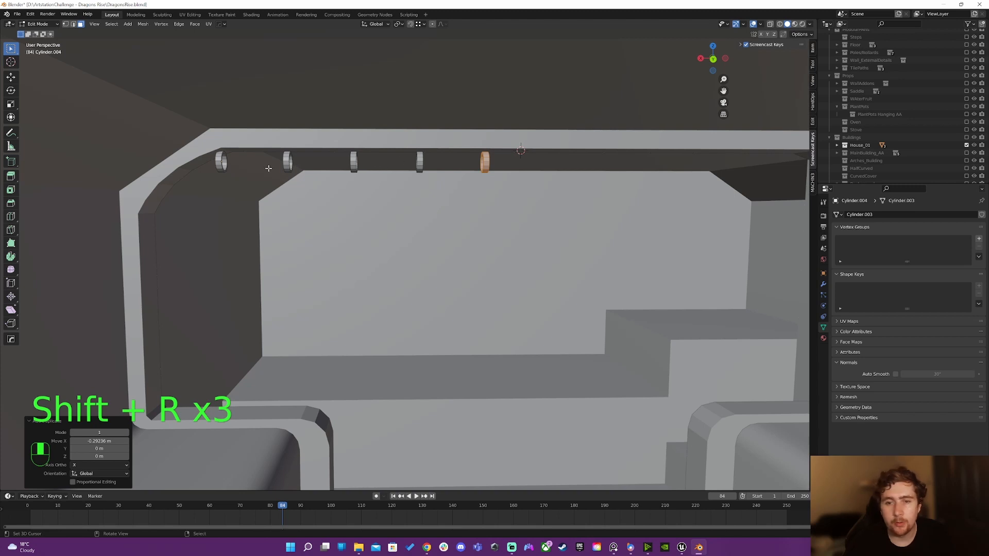
Step: Select all five rings, scale their row about 1.11 along X, shift it slightly along X, and deselect
key(l)
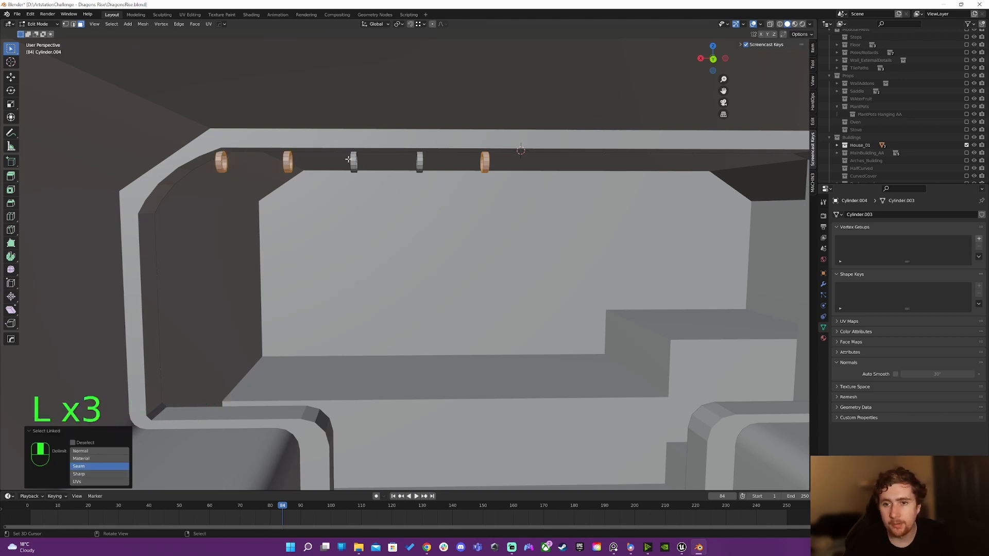
key(l)
key(l)
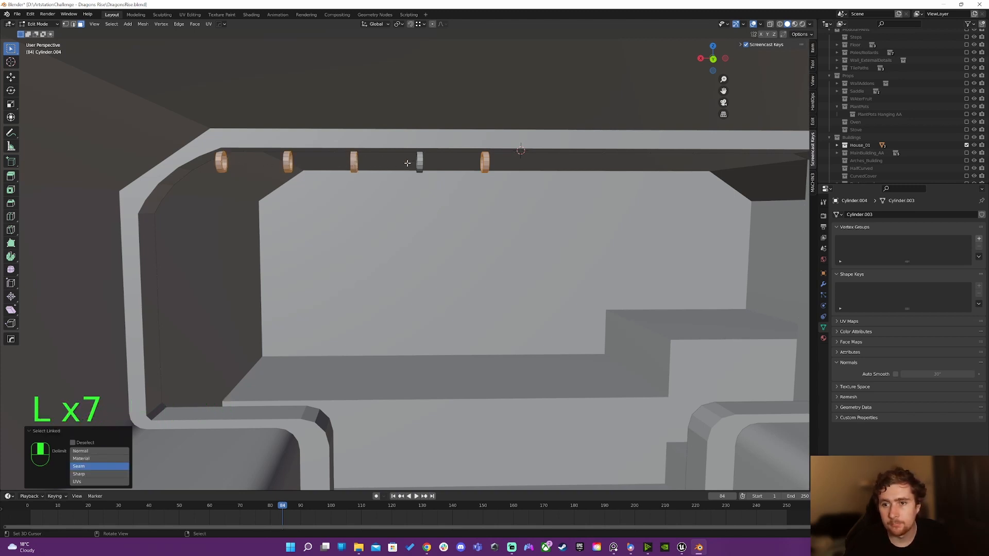
key(l)
key(s)
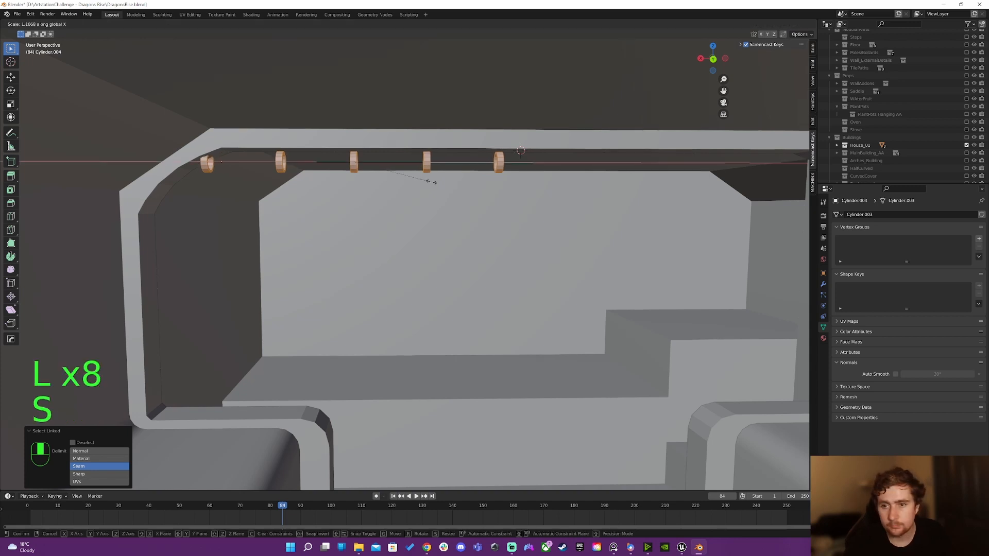
click(426, 178)
key(g)
key(x)
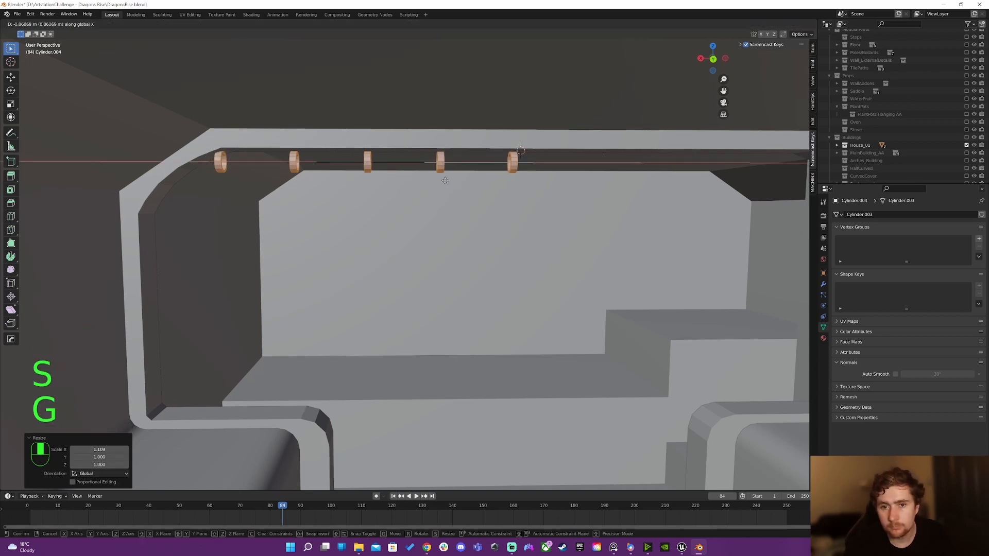
click(448, 181)
key(a)
key(a)
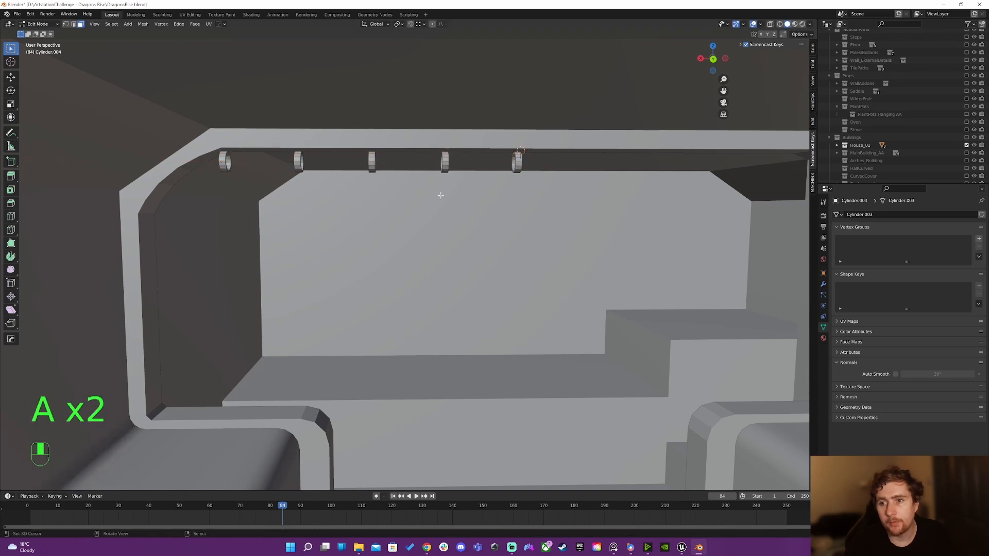
Step: Duplicate the inner faces of the ring nearest the opening's middle and shrink the copy inward about 0.0115 m with Shrink/Fatten
shift+middle_drag(439, 192, 461, 169)
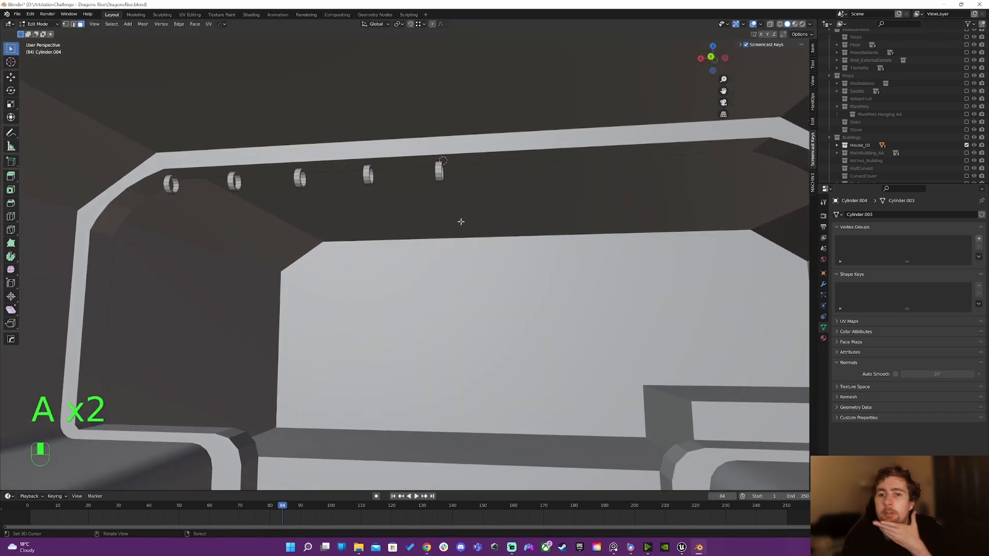
mouse_move(461, 222)
middle_down()
mouse_move(402, 214)
mouse_move(563, 143)
mouse_move(449, 216)
middle_up()
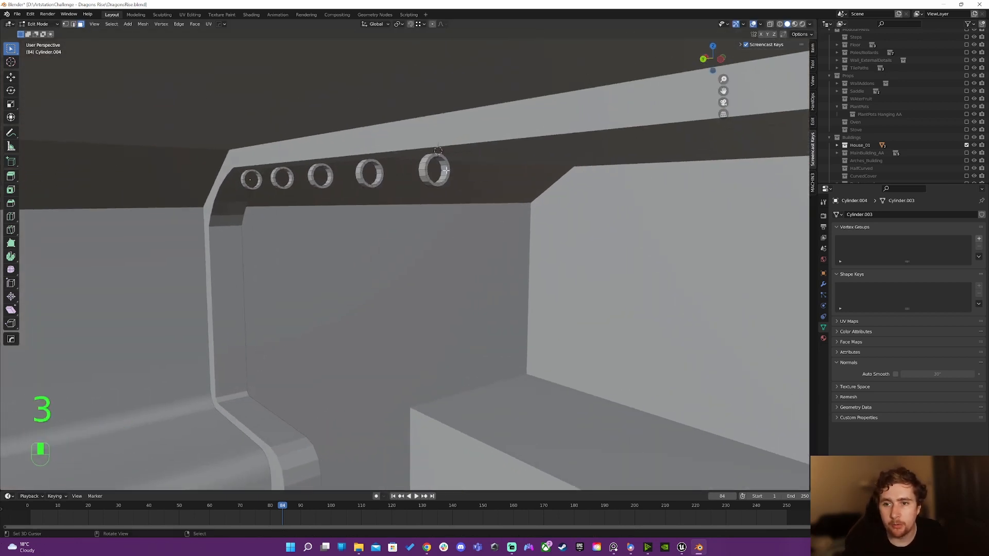
key(shift+d)
click(461, 194)
key(s)
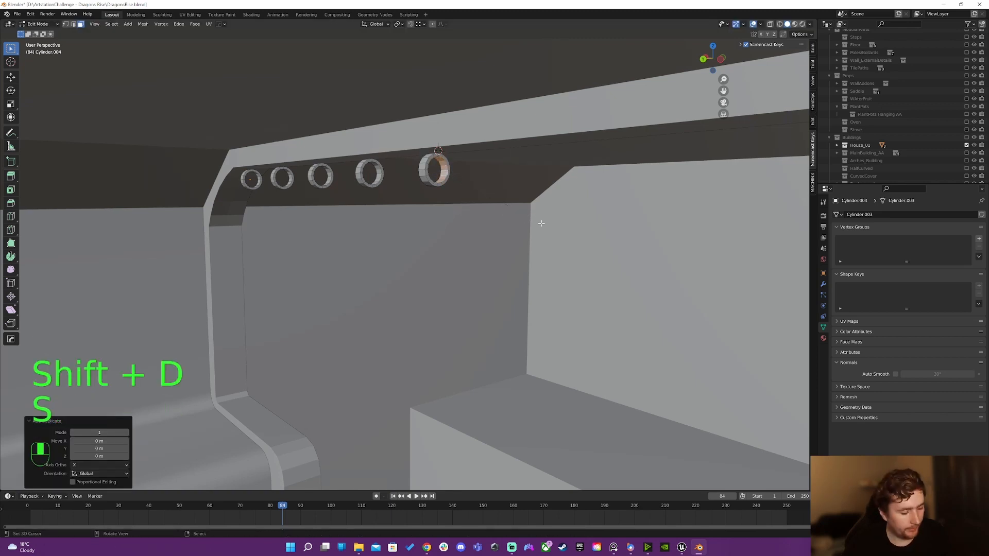
key(alt+s)
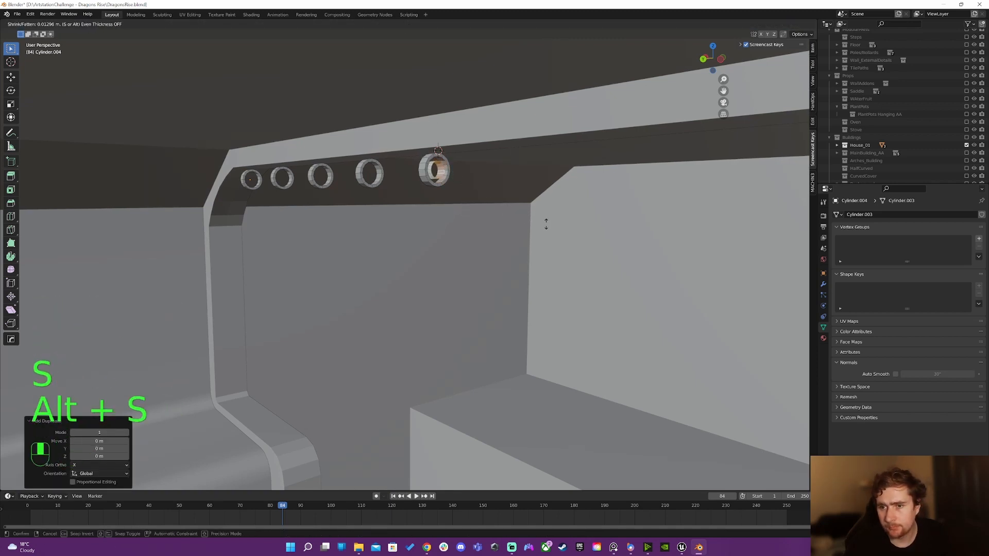
click(552, 225)
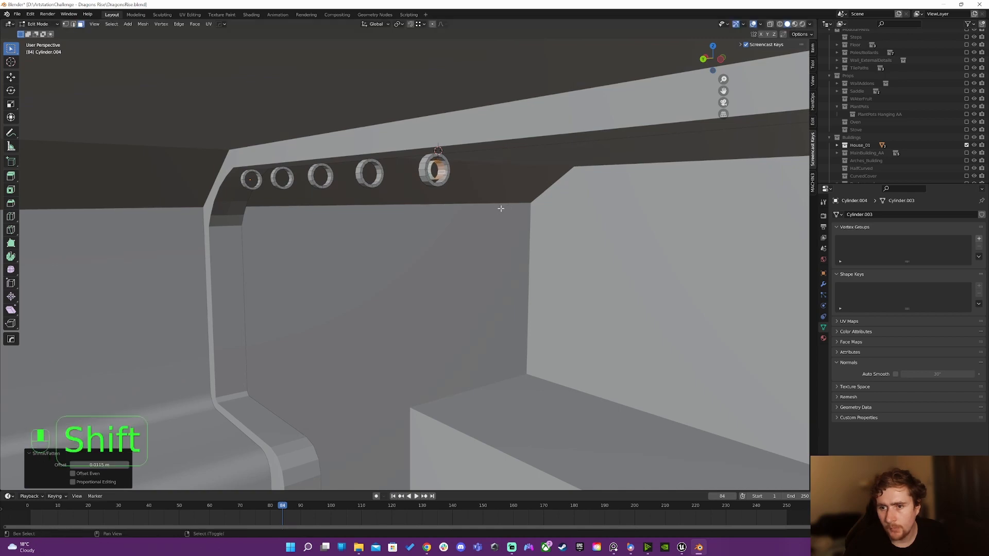
Step: Raise the duplicated inner band about 0.0086 m along Z inside the ring
shift+middle_drag(501, 209, 397, 280)
key(KP_Decimal)
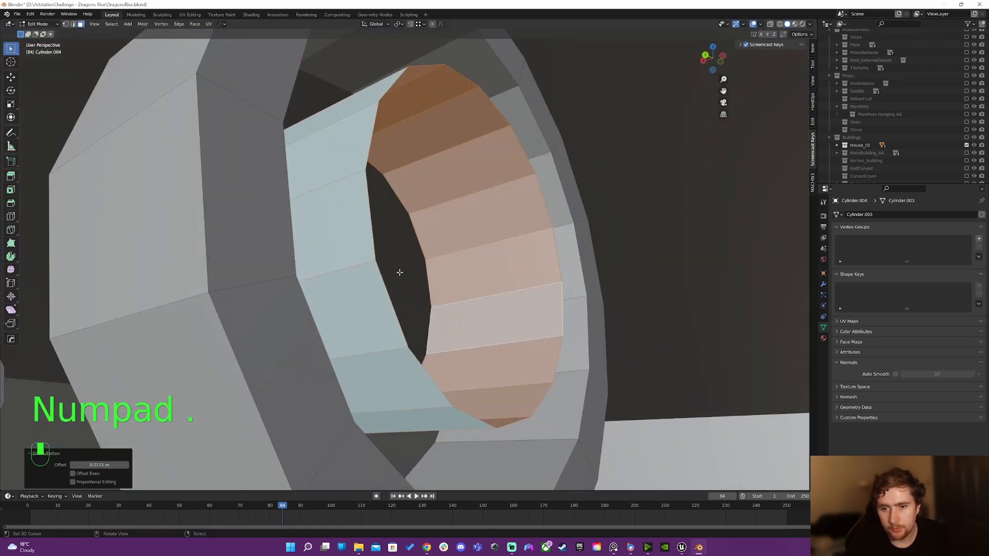
scroll(399, 272, down, 7)
middle_drag(489, 276, 449, 279)
key(g)
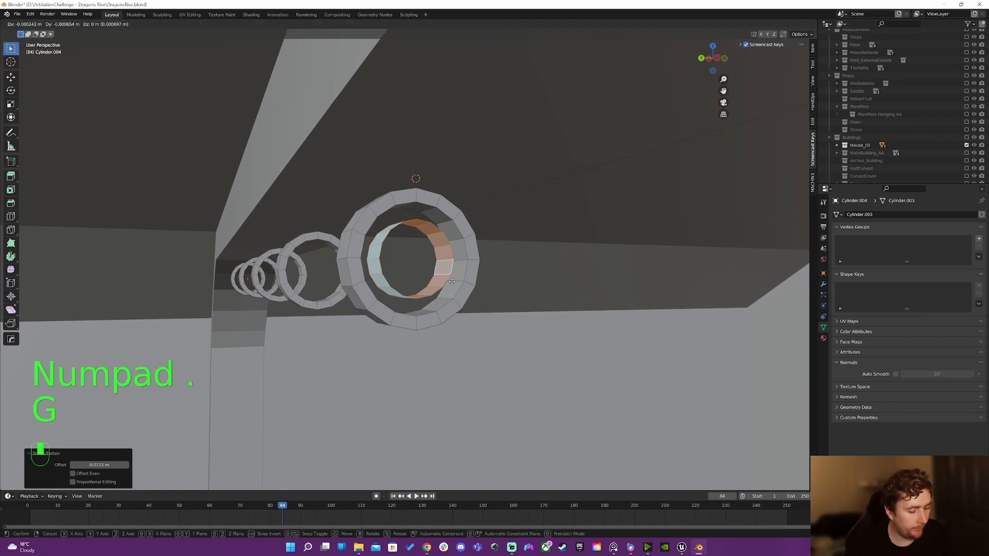
key(z)
click(452, 269)
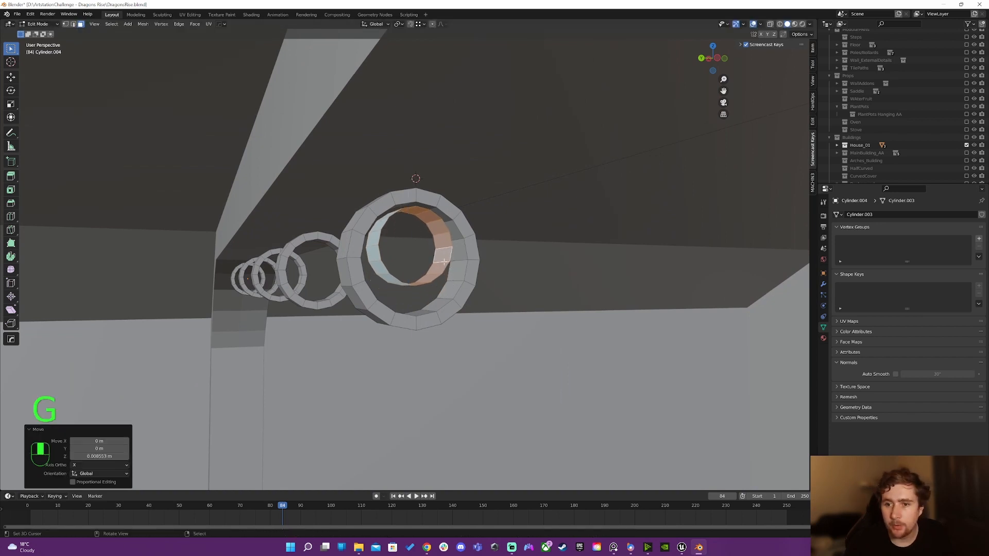
Step: Separate the duplicated band into its own object, and lower the rings slightly along Z in Object Mode
key(Tab)
key(g)
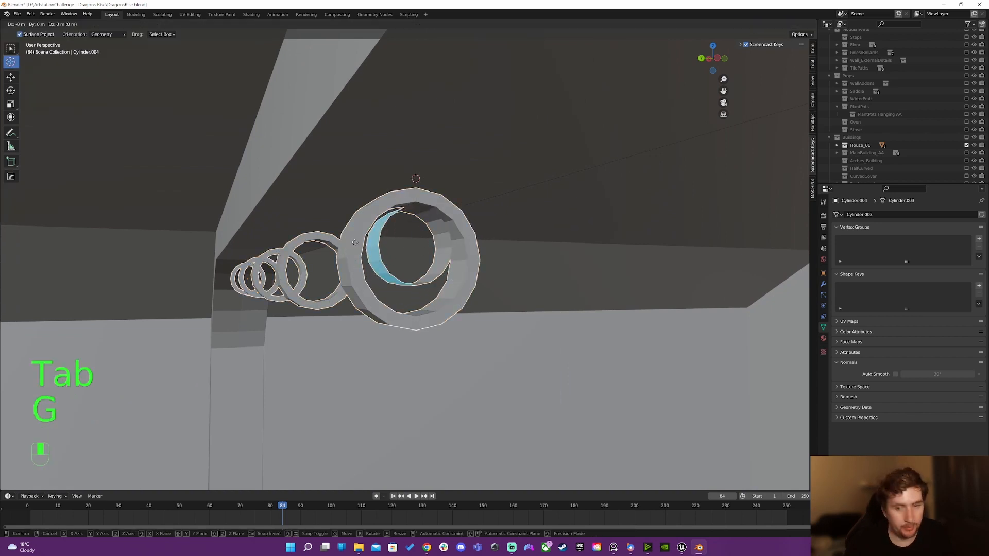
right_click(356, 245)
key(Tab)
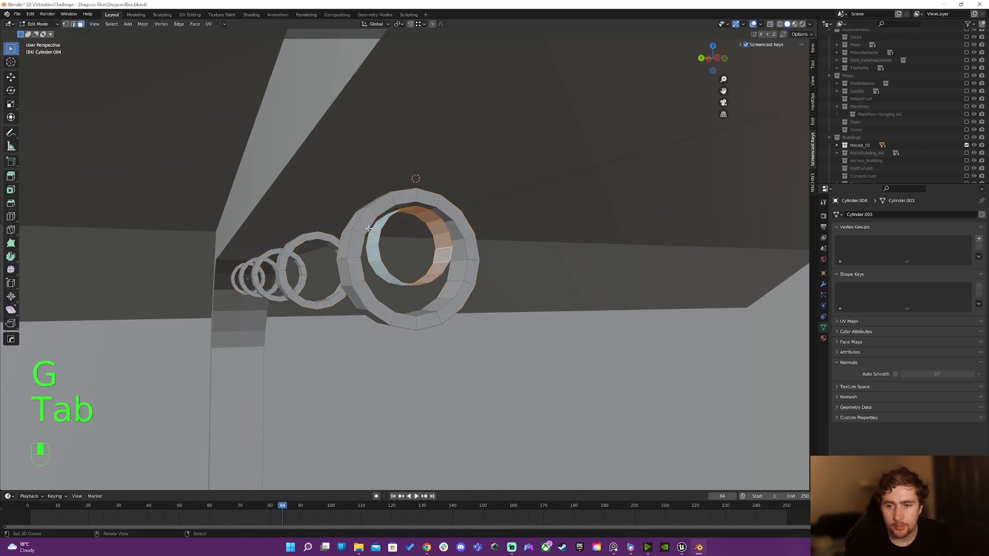
key(p)
click(354, 244)
key(Tab)
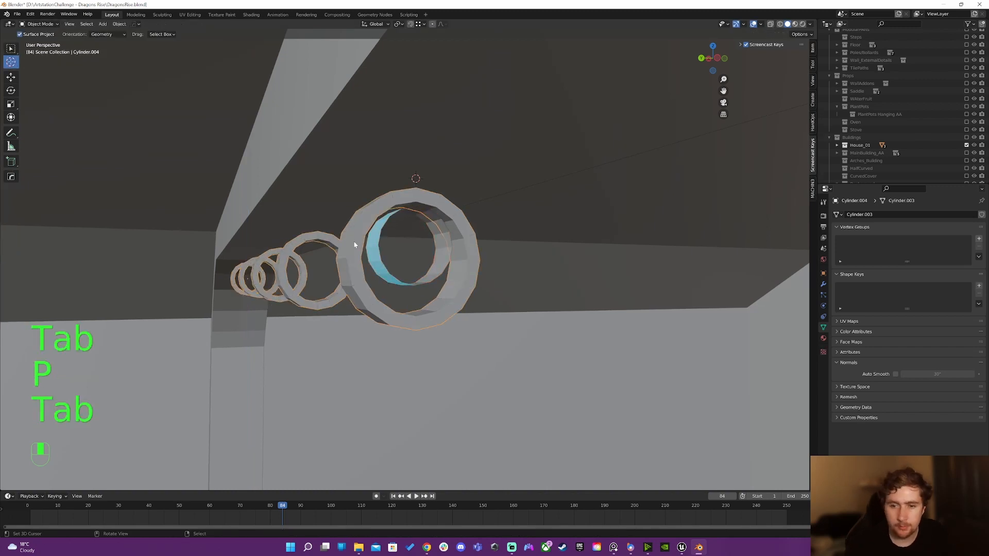
key(g)
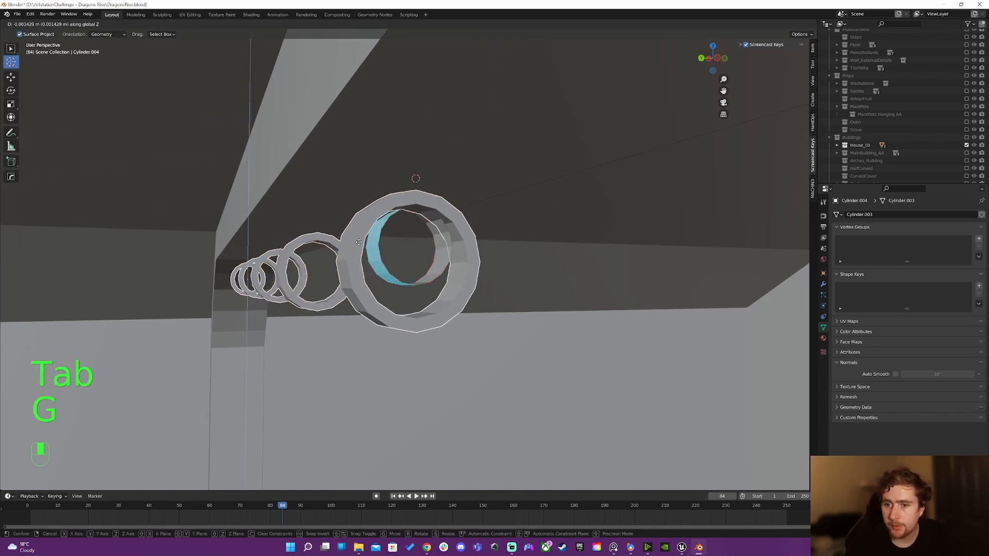
click(381, 246)
Step: Recalculate the normals of the separated inner band so its faces point outward
click(377, 255)
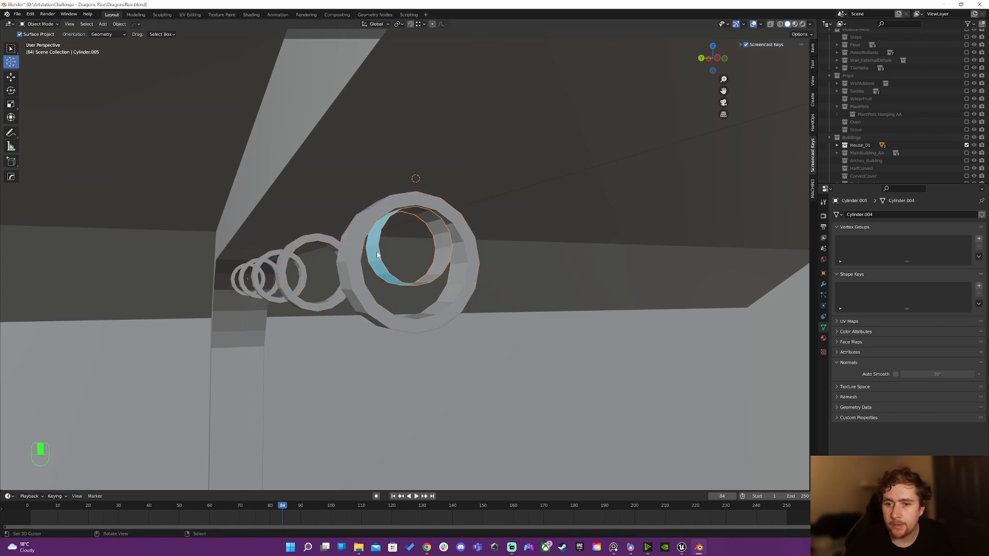
key(Tab)
key(a)
shift+click(398, 262)
key(shift+n)
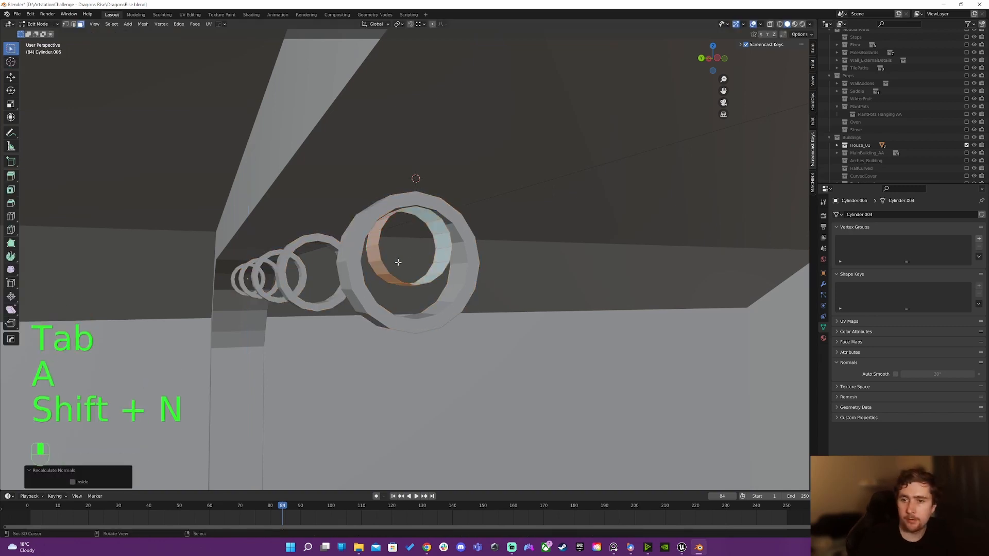
Step: Select the edge loop at one end of the band and pull it about -1.48 m along X to form a long pipe
middle_drag(398, 262, 416, 222)
key(2)
alt+click(428, 242)
key(g)
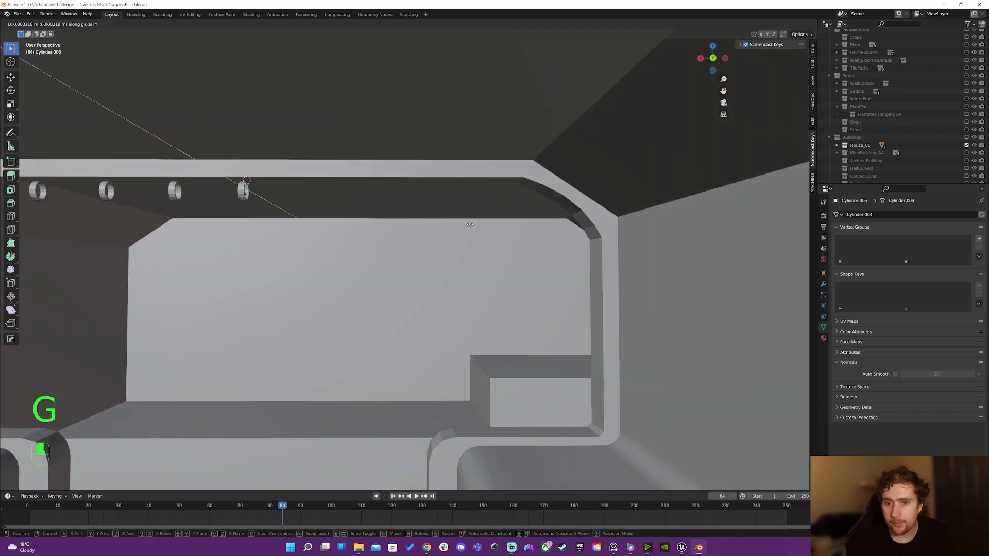
key(x)
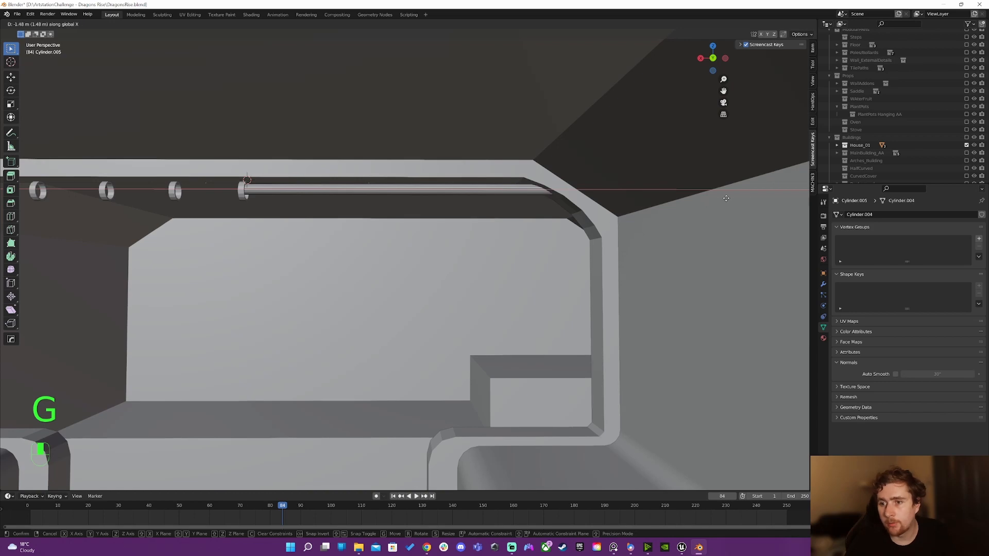
click(726, 198)
Step: Select the pipe's opposite end loop using wireframe and extend it along X through the neighbouring rings
shift+middle_drag(291, 198, 428, 205)
key(z)
scroll(386, 206, up, 4)
middle_drag(366, 205, 383, 206)
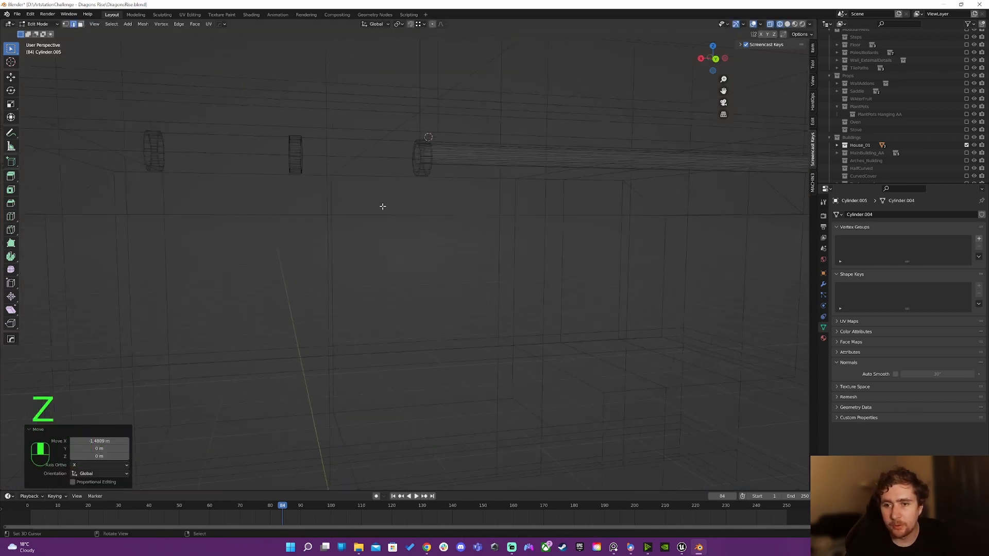
alt+click(418, 156)
alt+click(415, 160)
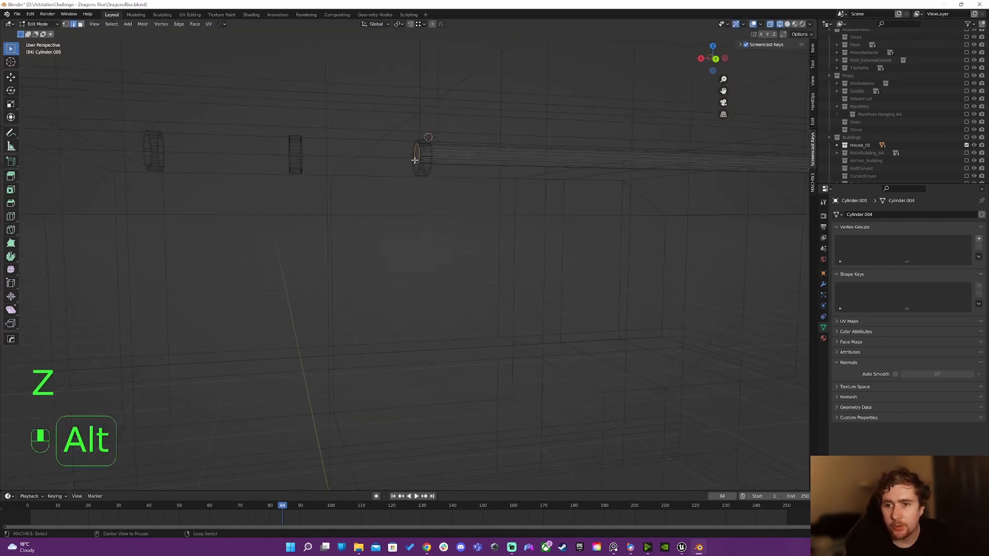
key(z)
key(g)
middle_click(443, 187)
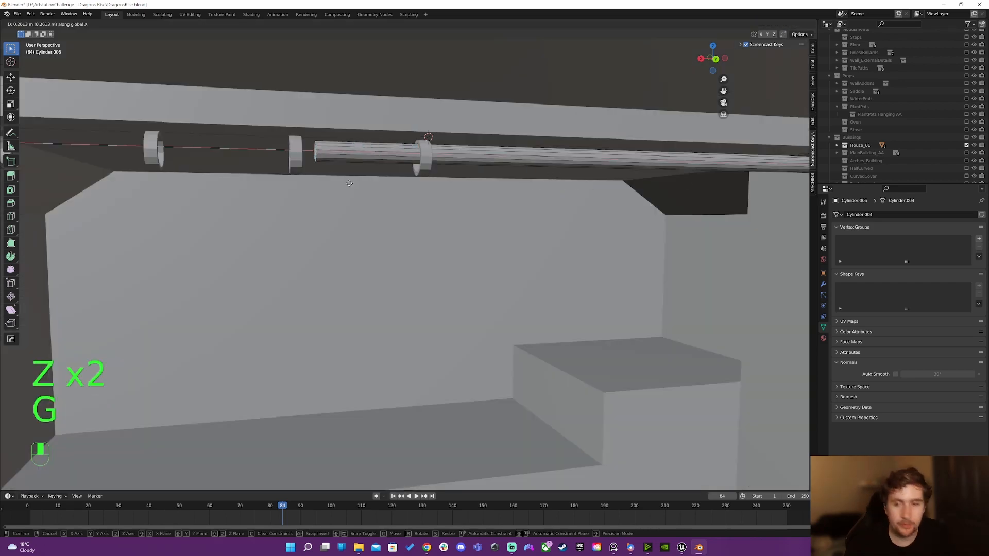
click(144, 192)
Step: Extend the pipe's open end along X past the outermost ring into the opening's corner, and return to Object Mode
shift+middle_drag(143, 192, 438, 201)
key(f)
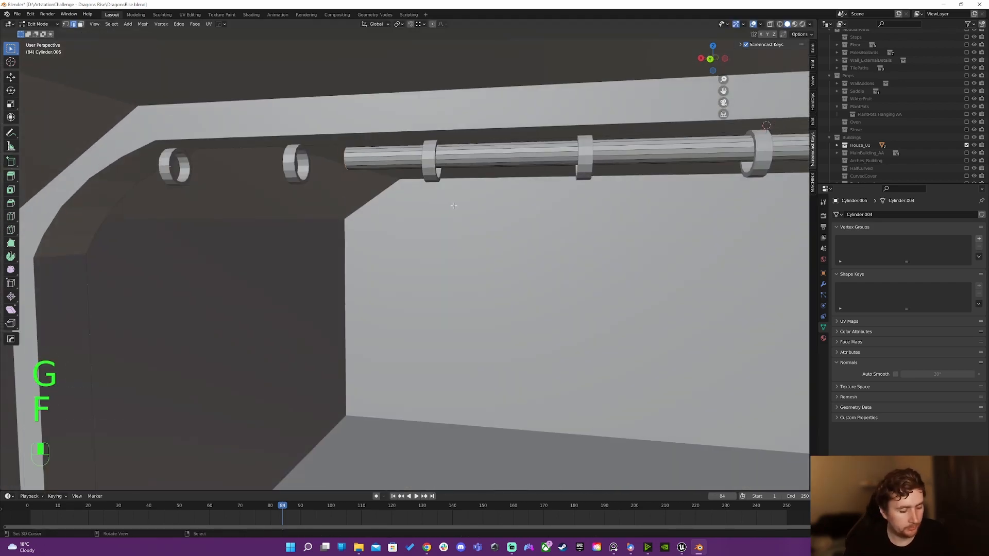
key(ctrl+z)
key(g)
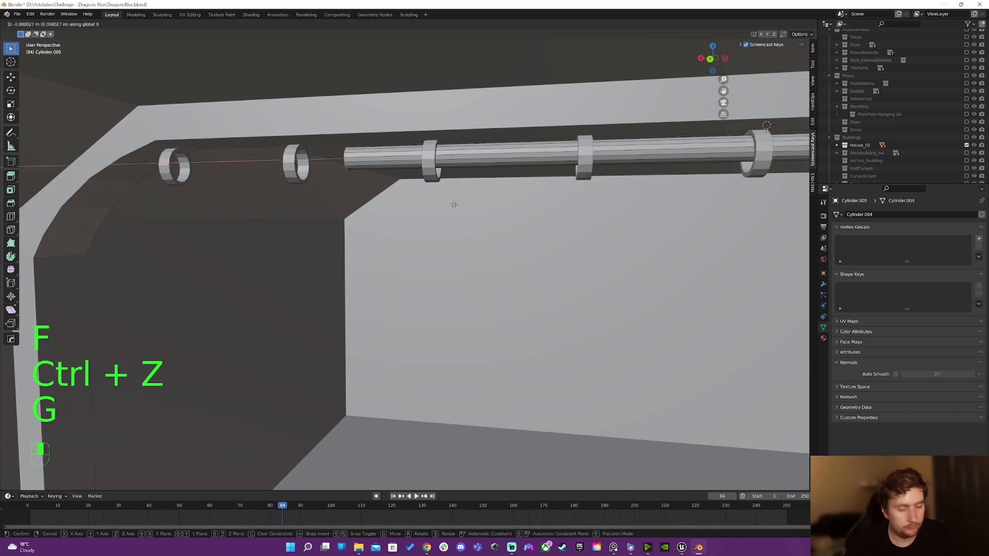
click(230, 201)
key(Tab)
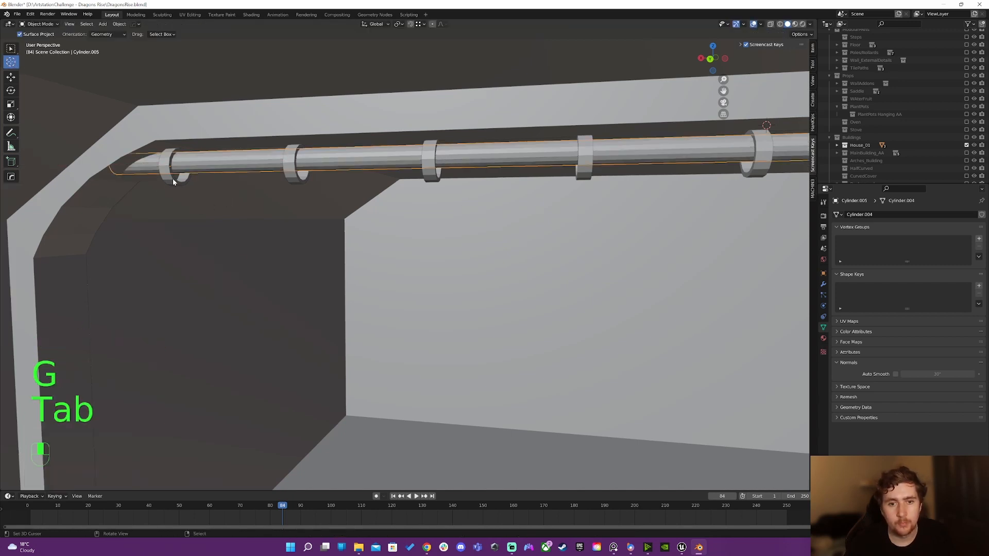
Step: Apply Shade Smooth and enable Auto Smooth on both the pipe and the rings
key(w)
click(173, 180)
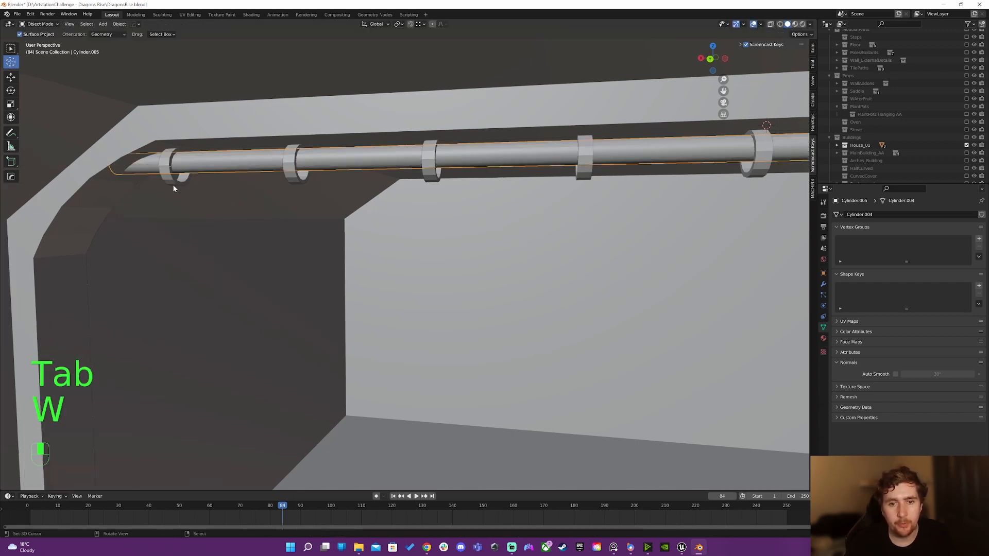
click(896, 375)
click(580, 158)
key(w)
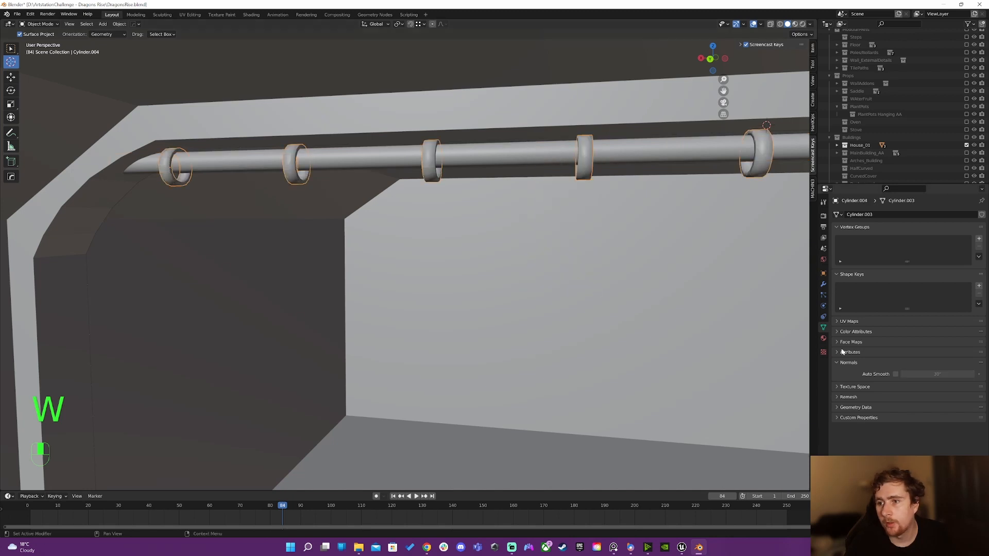
click(895, 375)
Step: Set the rings' origin to their geometry
scroll(669, 272, down, 4)
middle_drag(669, 272, 522, 272)
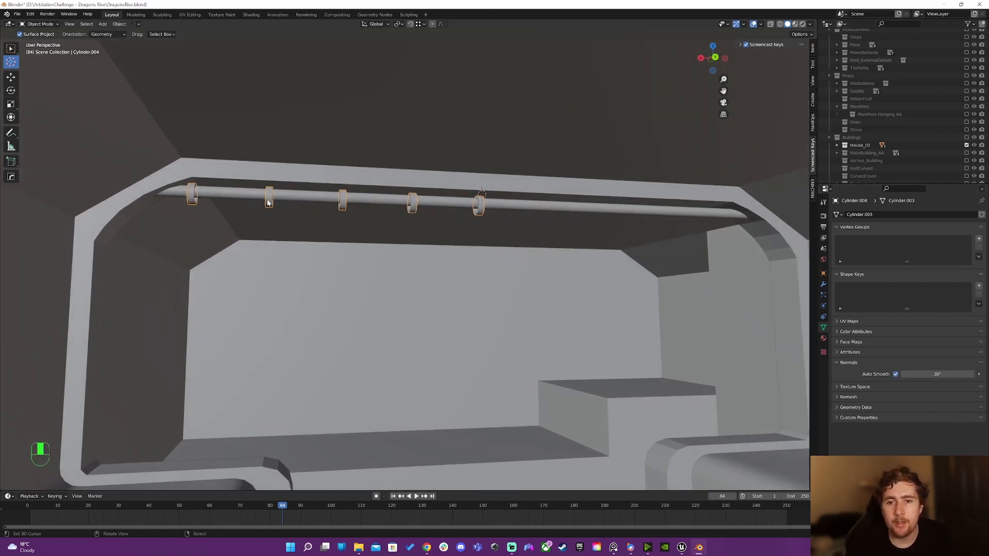
shift+middle_drag(268, 202, 409, 209)
key(shift+s)
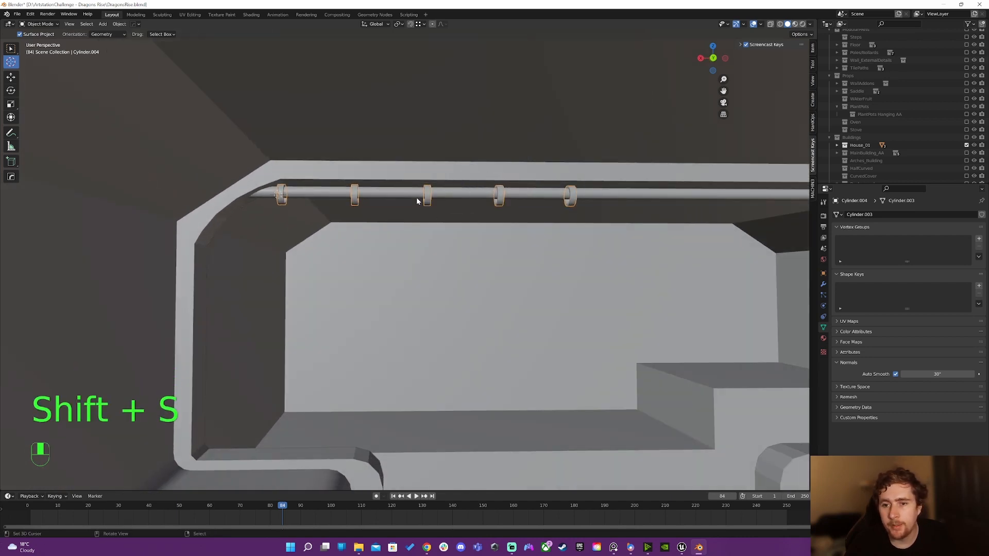
key(Tab)
key(Tab)
key(w)
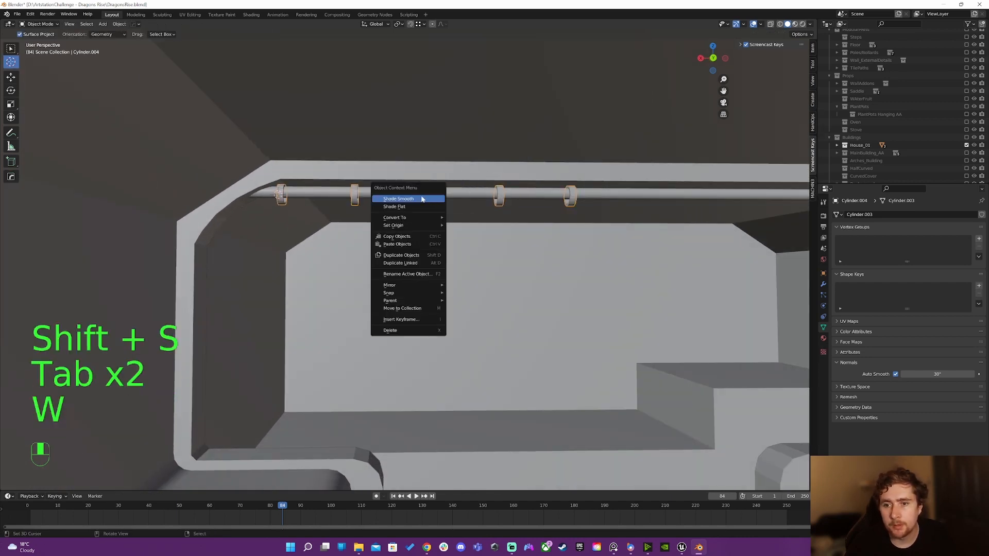
mouse_move(411, 222)
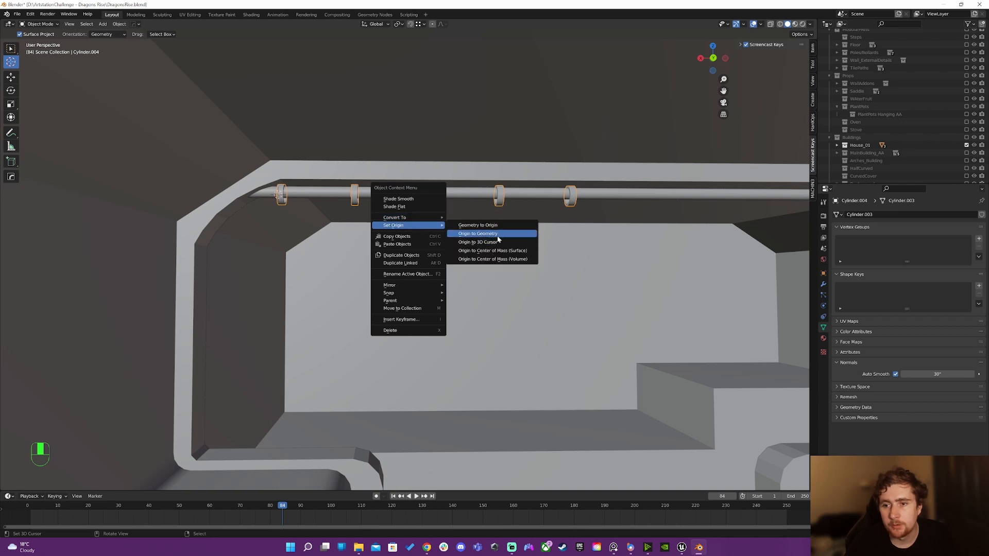
click(494, 234)
Step: Snap the 3D cursor to the selected rings and add a plane mesh at that point
middle_drag(437, 200, 464, 206)
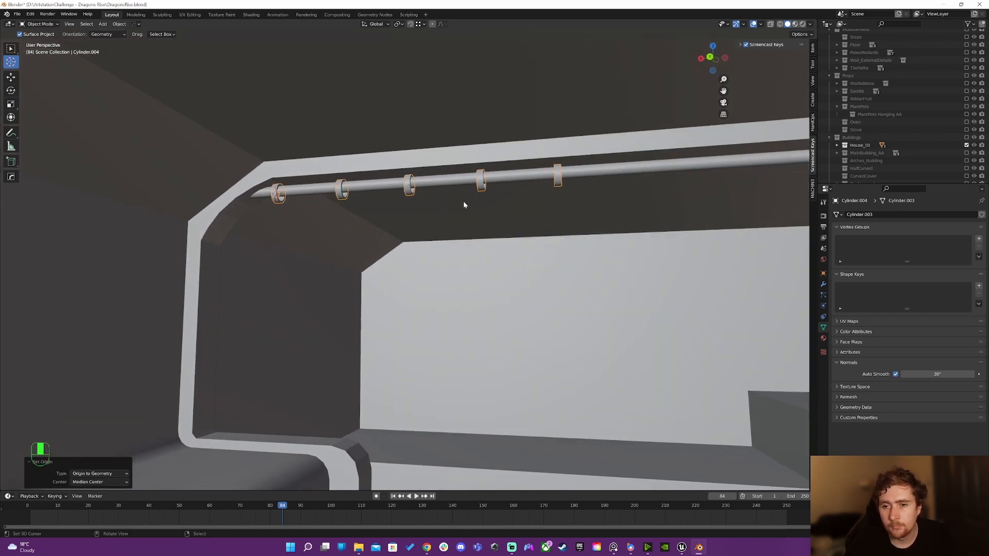
key(shift+s)
click(451, 264)
key(shift+a)
mouse_move(448, 230)
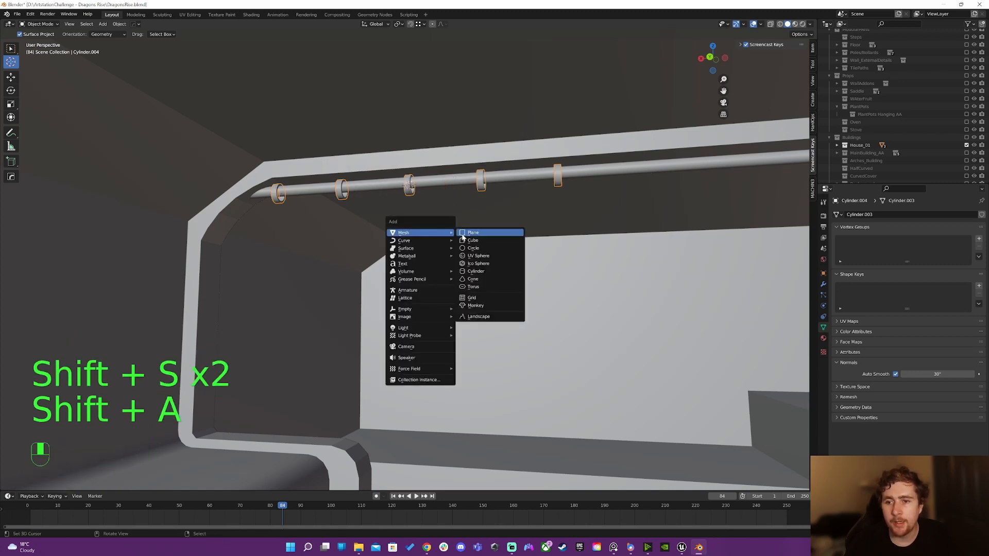
click(484, 235)
key(ctrl+z)
key(shift+a)
mouse_move(484, 235)
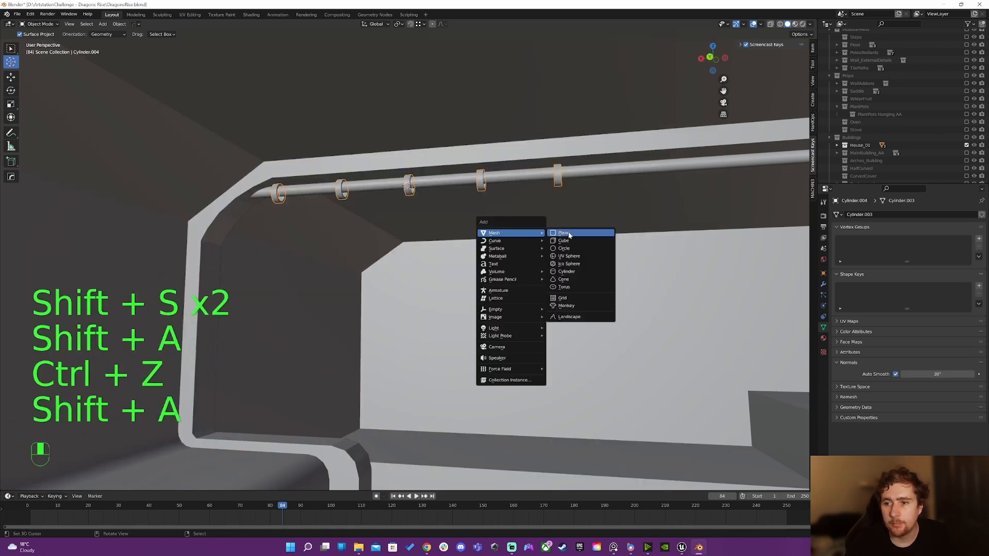
click(545, 233)
Step: Rotate the plane -90° about X and scale it down to about 0.716 to match the span of the rings
text(rx-90)
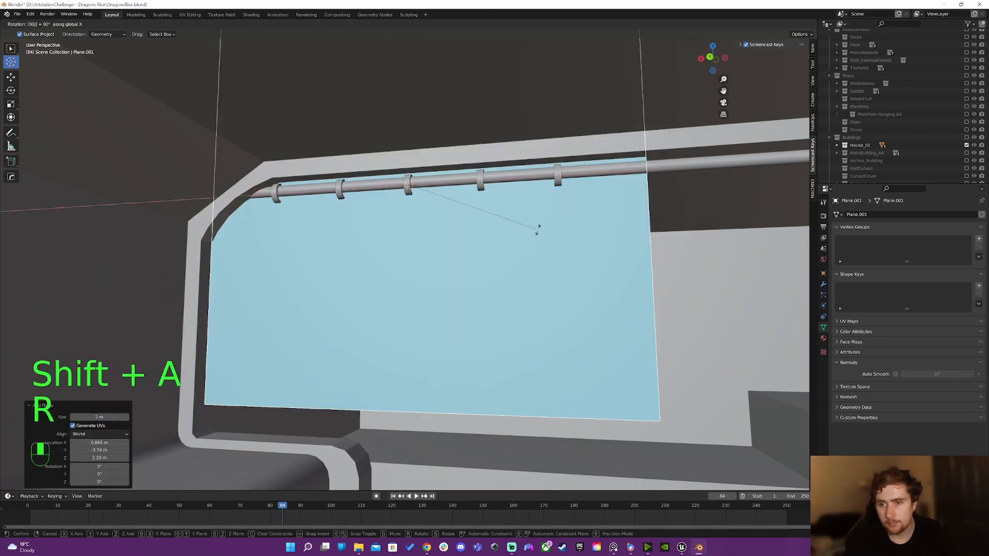
click(538, 230)
key(s)
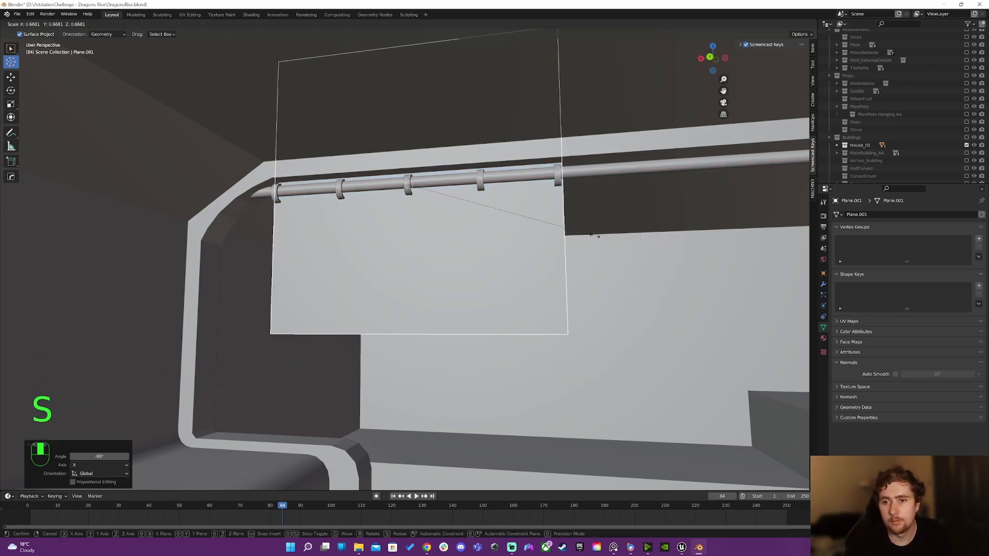
click(612, 233)
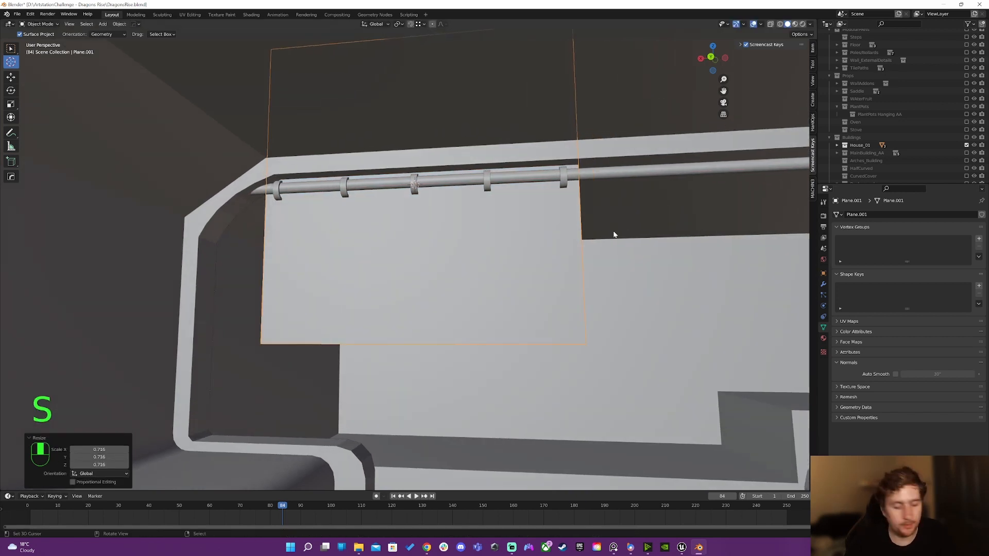
Step: Lower the plane about 0.65 m along Z so it hangs from the pipe, and apply its scale
key(g)
key(z)
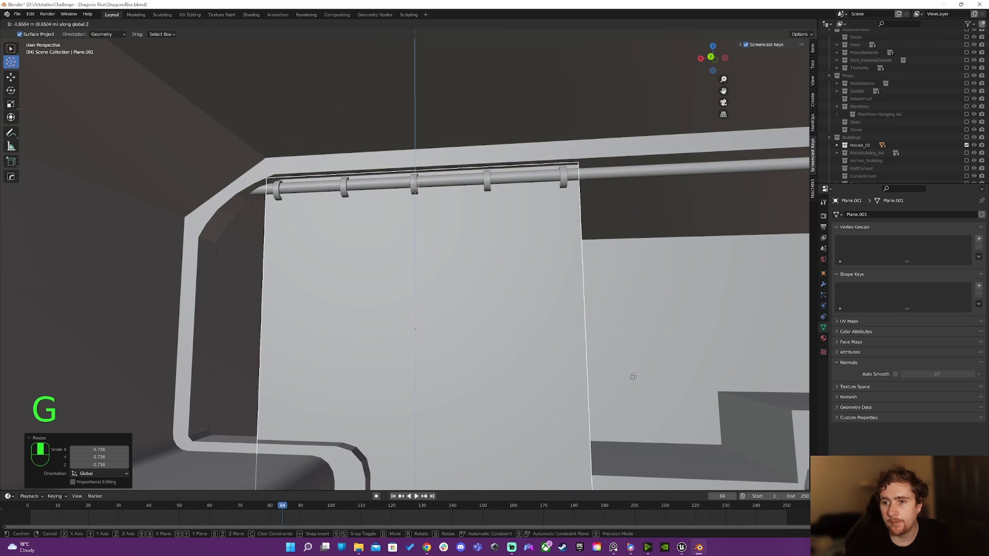
click(631, 375)
key(ctrl+a)
click(562, 339)
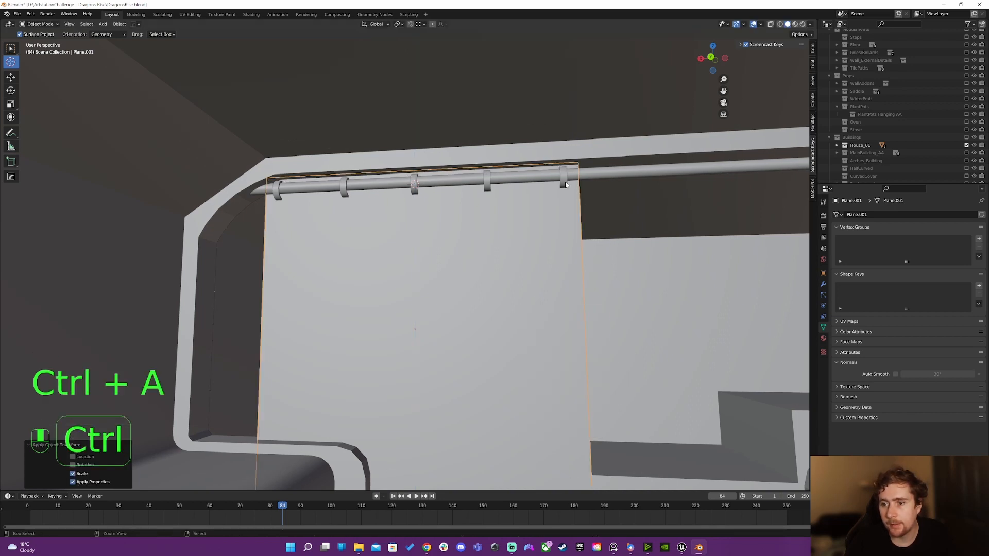
Step: Apply the scale of the rings and the pipe
key(ctrl+a)
click(546, 181)
click(427, 182)
key(ctrl+a)
click(427, 181)
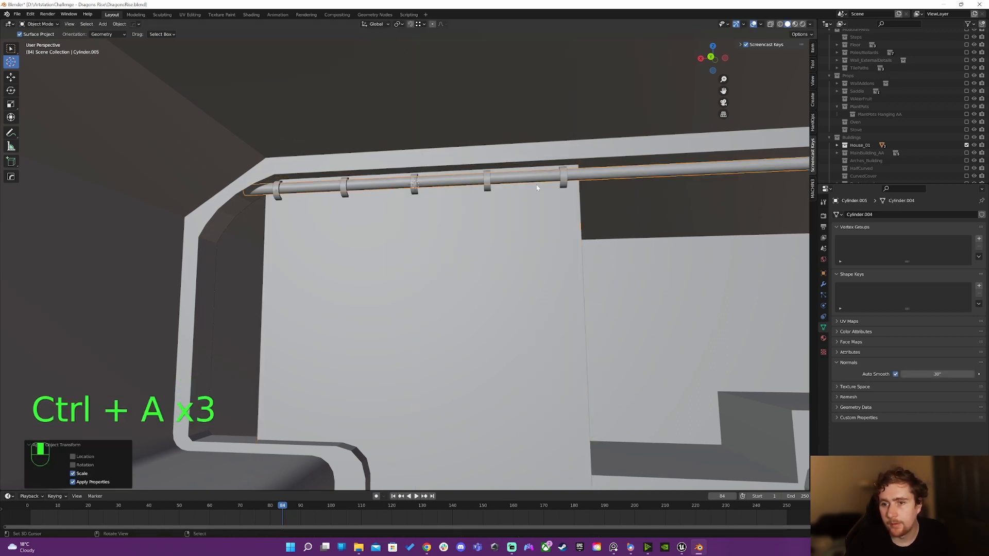
key(ctrl+a)
Step: Edit the plane and raise its bottom edge about 0.24 m along Z, up to the sill of the opening
click(434, 219)
key(Tab)
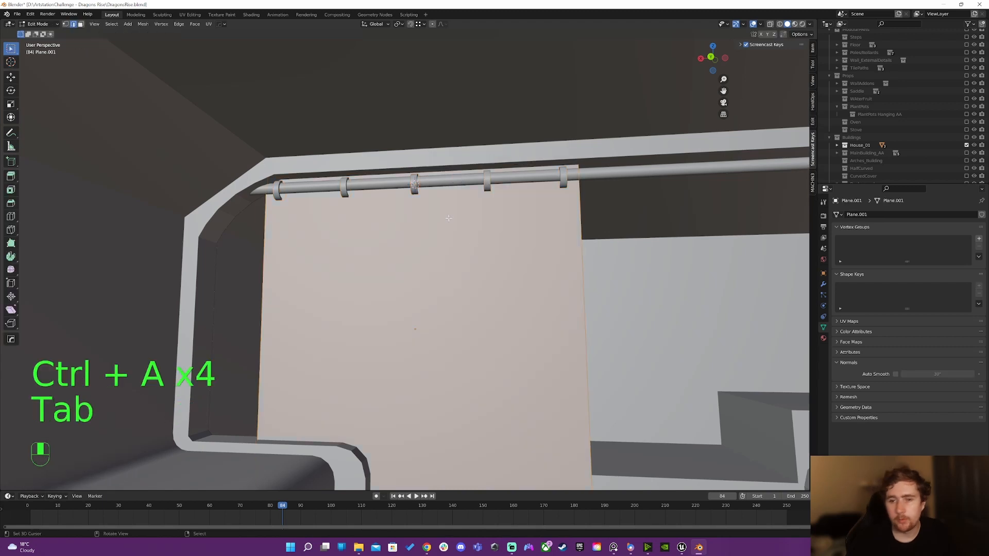
scroll(480, 275, down, 5)
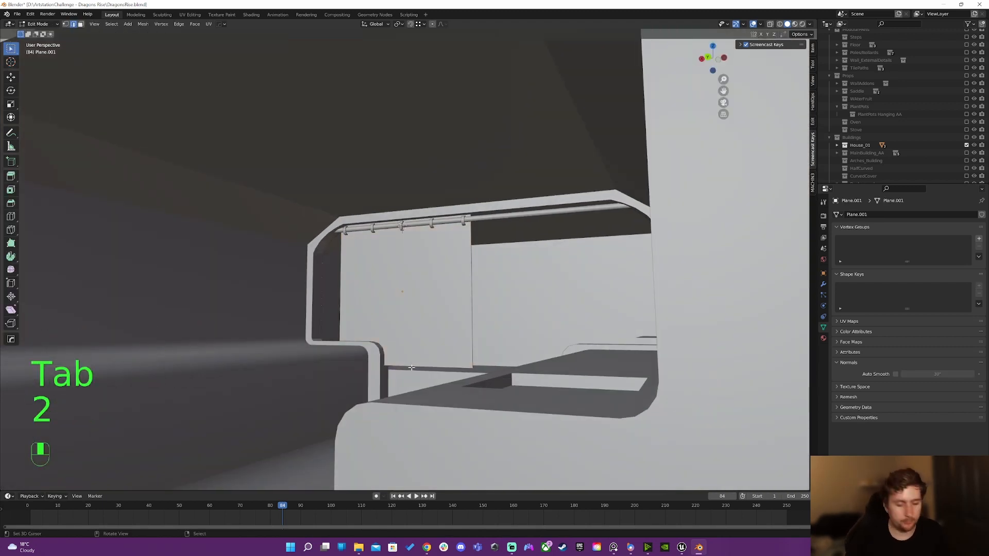
key(g)
click(412, 342)
middle_drag(412, 343, 424, 342)
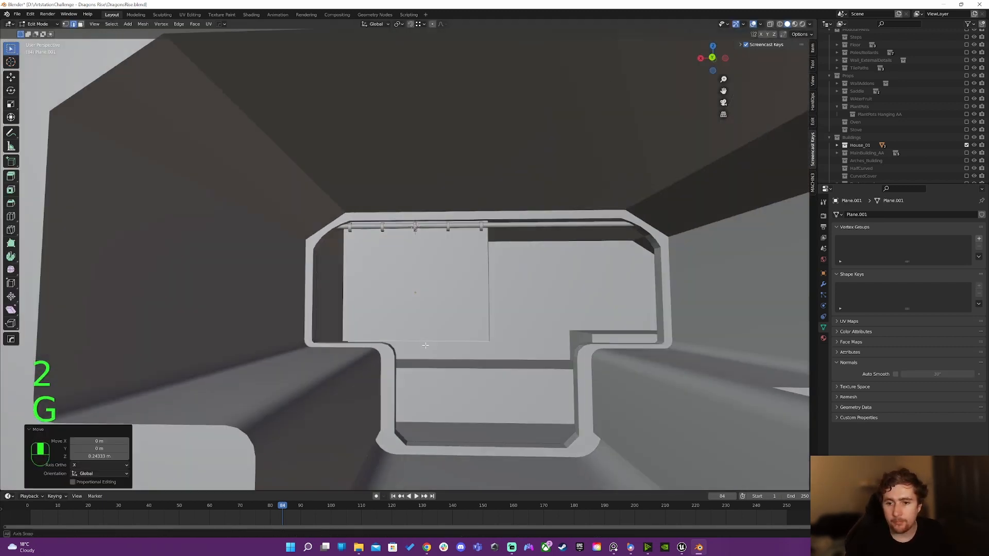
Step: Select the plane's top edge using wireframe and lower it about 0.088 m along Z to the bottoms of the rings
scroll(434, 294, up, 6)
shift+middle_drag(434, 294, 436, 199)
scroll(436, 199, down, 1)
middle_drag(468, 256, 397, 243)
shift+middle_drag(328, 227, 364, 252)
shift+middle_drag(432, 225, 382, 238)
middle_drag(422, 242, 430, 245)
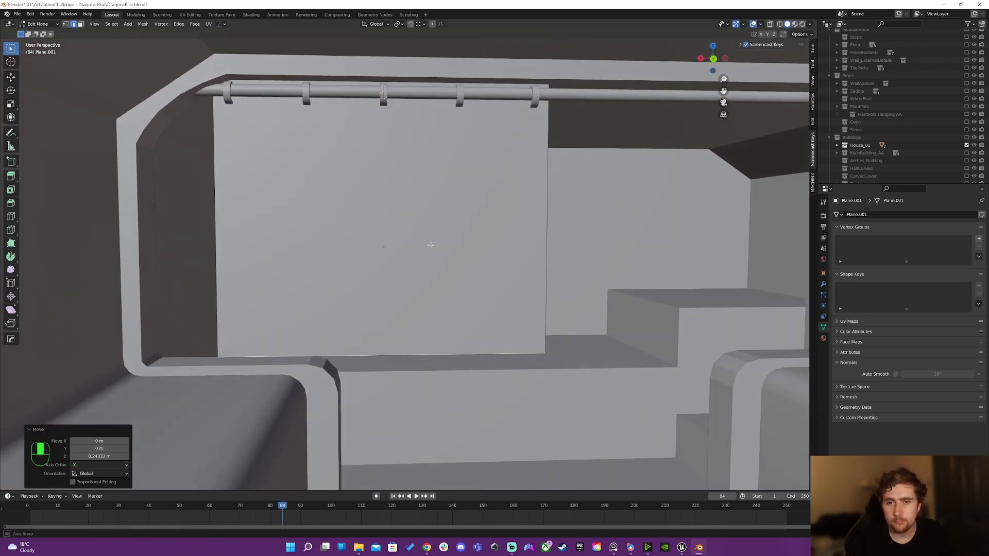
right_click(408, 83)
key(z)
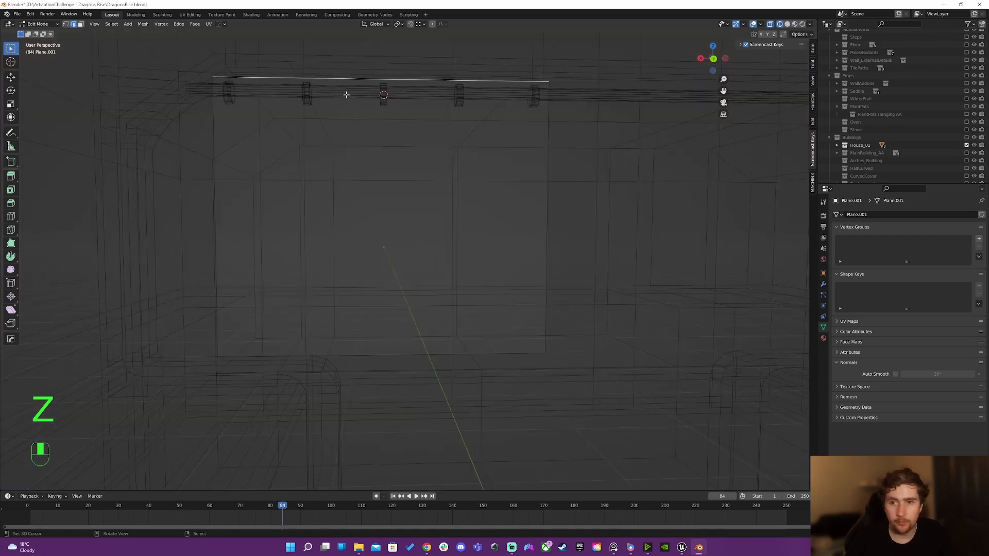
key(z)
key(g)
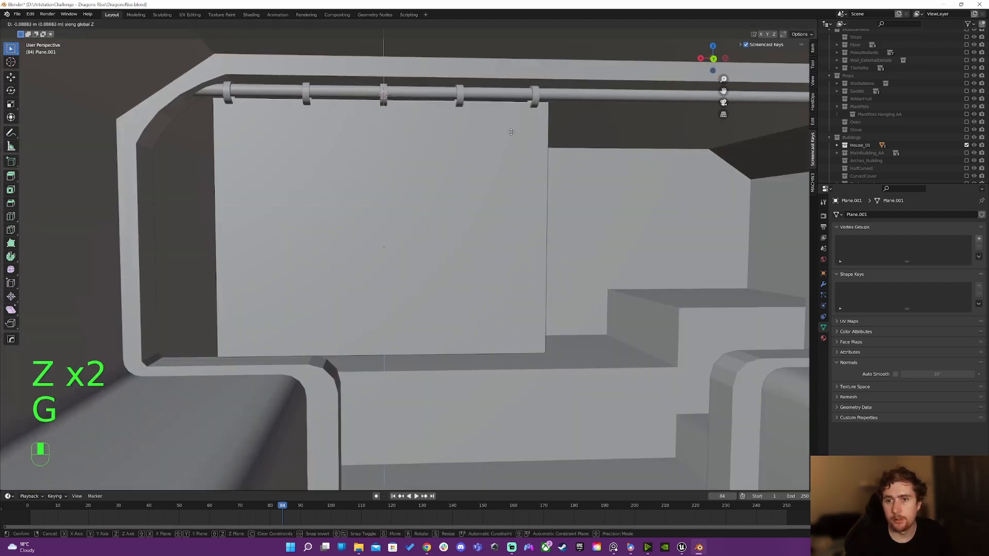
click(515, 131)
middle_drag(514, 129, 435, 83)
middle_drag(444, 129, 464, 177)
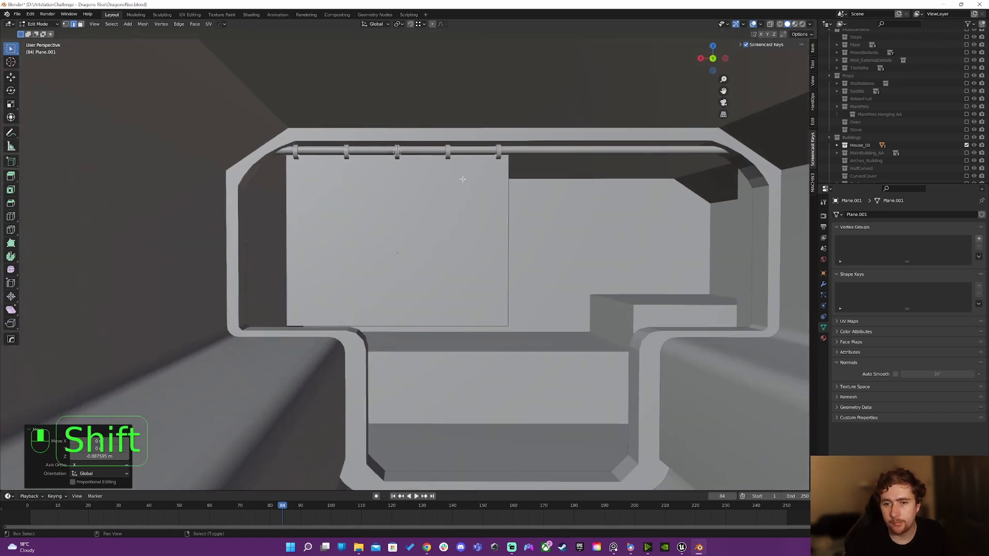
key(ctrl)
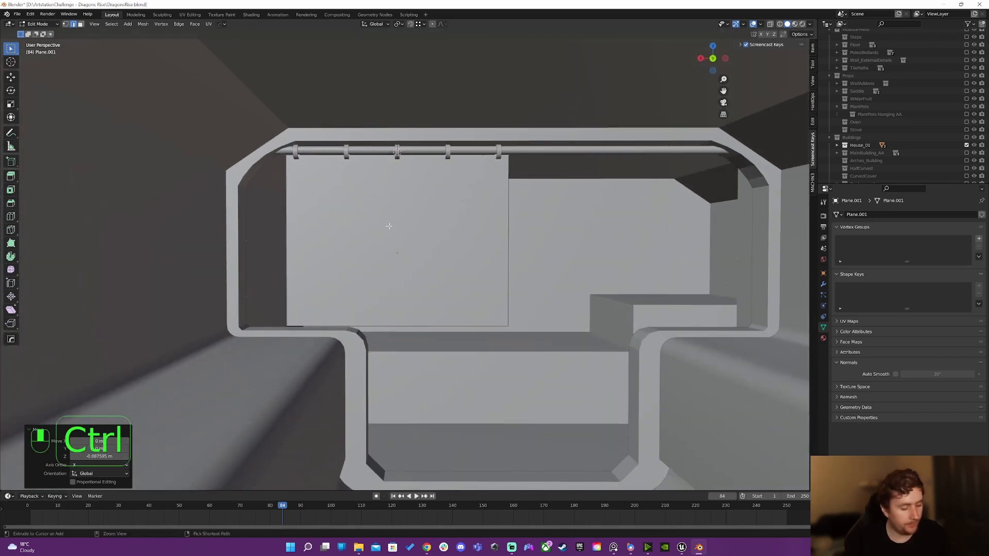
key(ctrl+r)
click(365, 228)
right_click(365, 228)
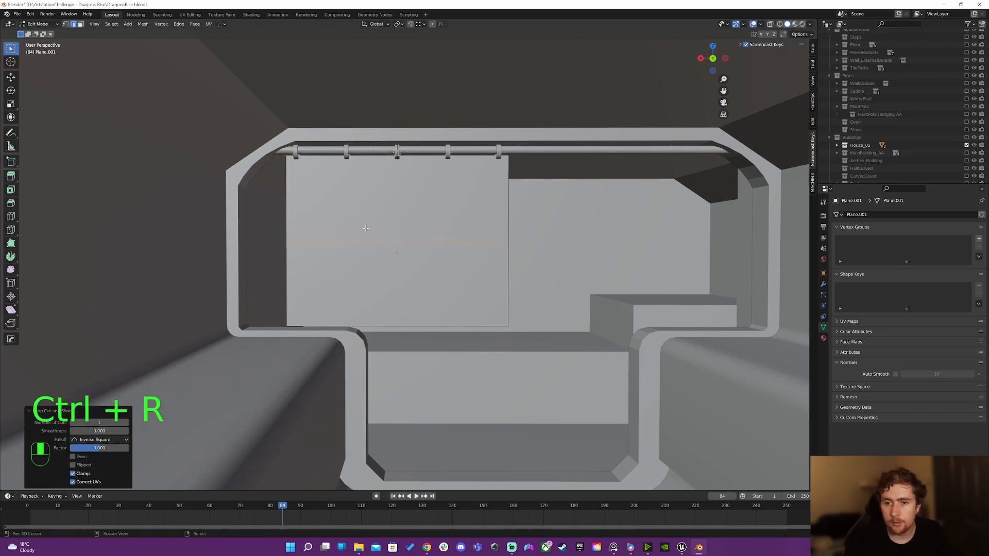
key(a)
key(w)
click(372, 252)
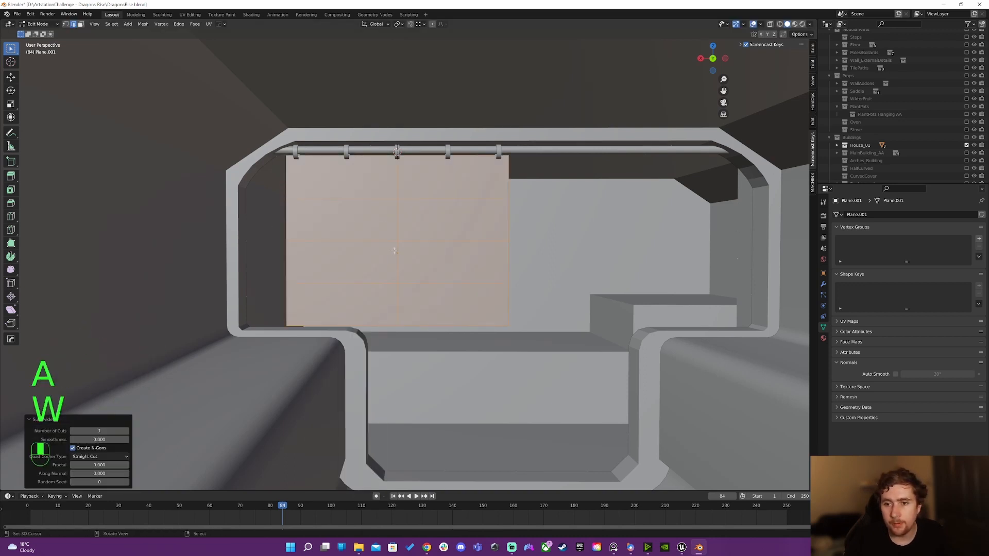
key(w)
click(394, 251)
key(w)
click(395, 251)
key(ctrl+z)
key(ctrl+z)
key(ctrl+z)
key(ctrl+z)
key(ctrl+z)
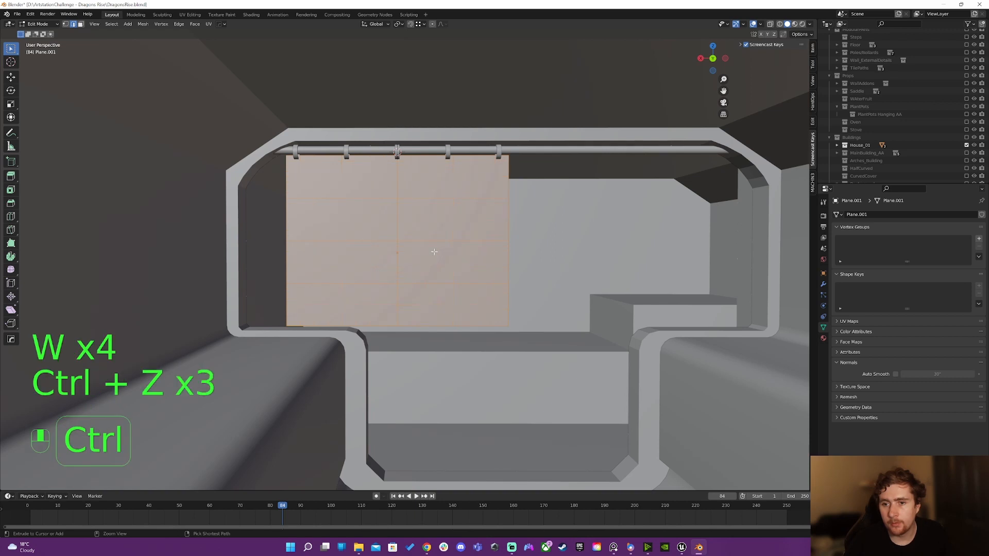
key(ctrl+z)
Step: Add a vertical loop cut down the middle of the plane and subdivide the whole mesh five times
key(ctrl+r)
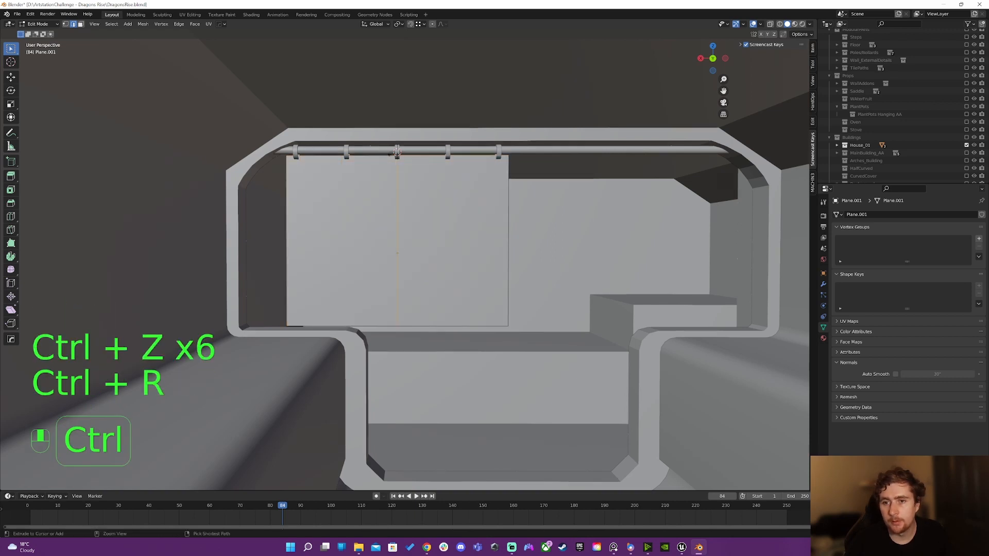
key(a)
key(w)
click(418, 203)
key(w)
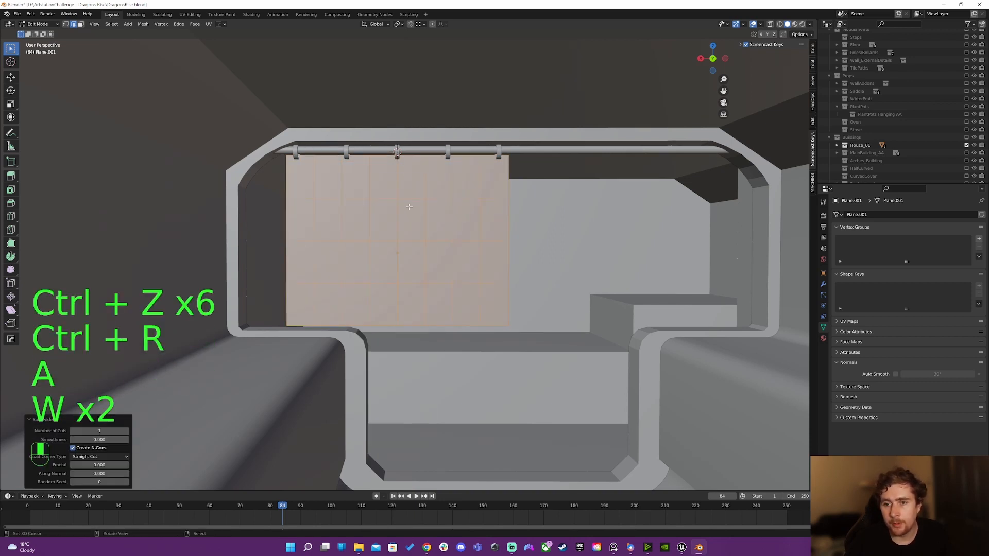
click(409, 206)
key(w)
key(w)
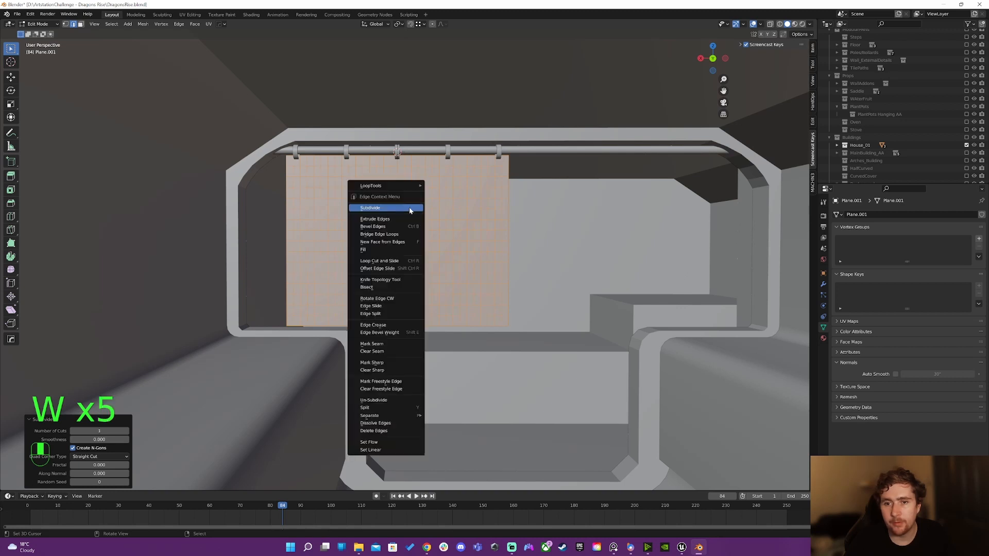
click(408, 207)
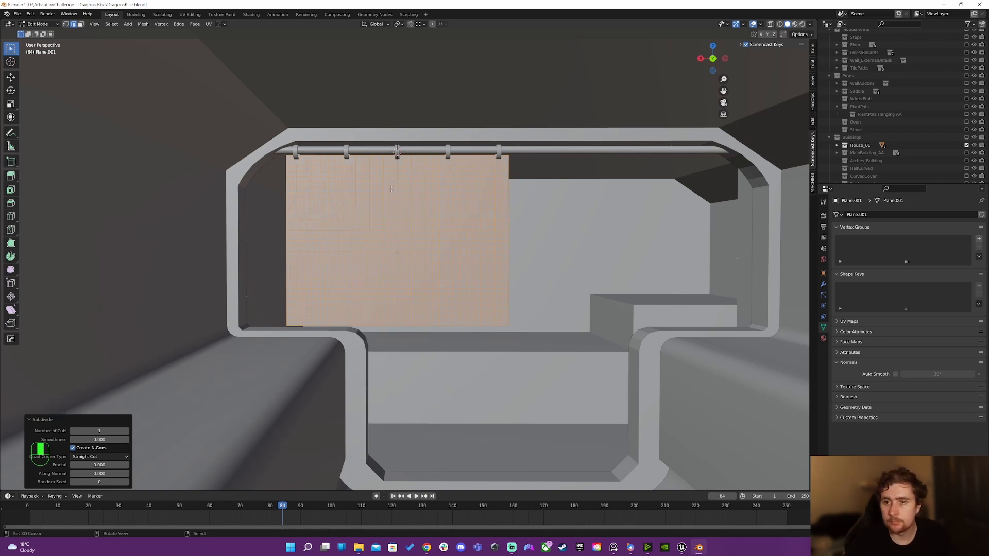
Step: In back view with wireframe and vertex selection, box-select the plane's top vertices beneath the ring nearest the opening's corner
key(KP_3)
key(KP_1)
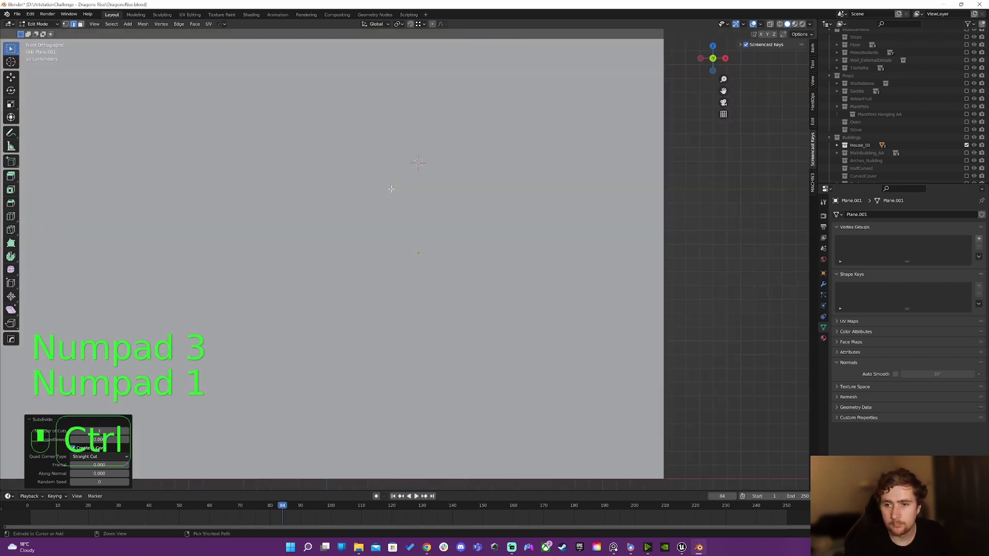
key(ctrl+KP_1)
scroll(383, 226, up, 3)
scroll(384, 226, up, 1)
key(a)
key(a)
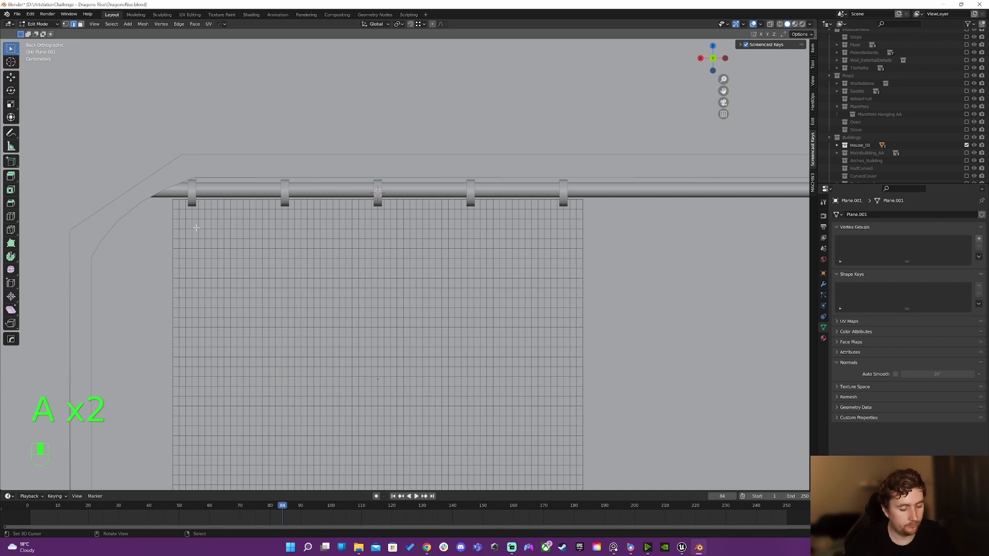
key(c)
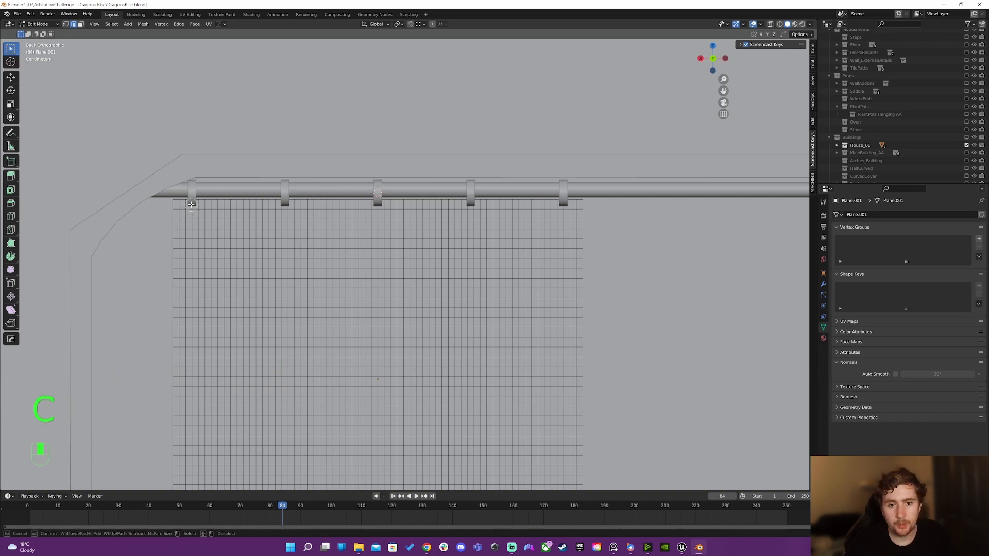
right_click(192, 207)
key(1)
key(a)
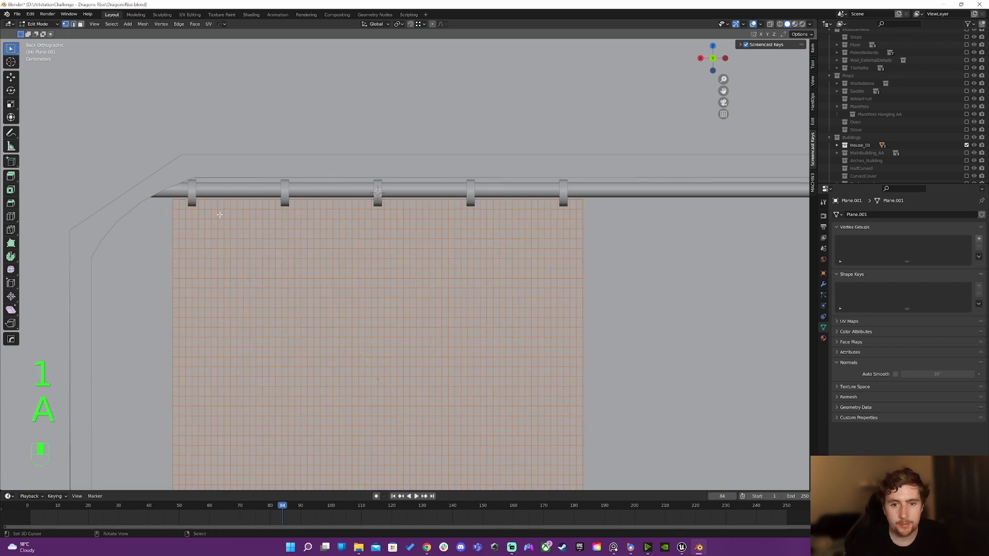
key(a)
key(z)
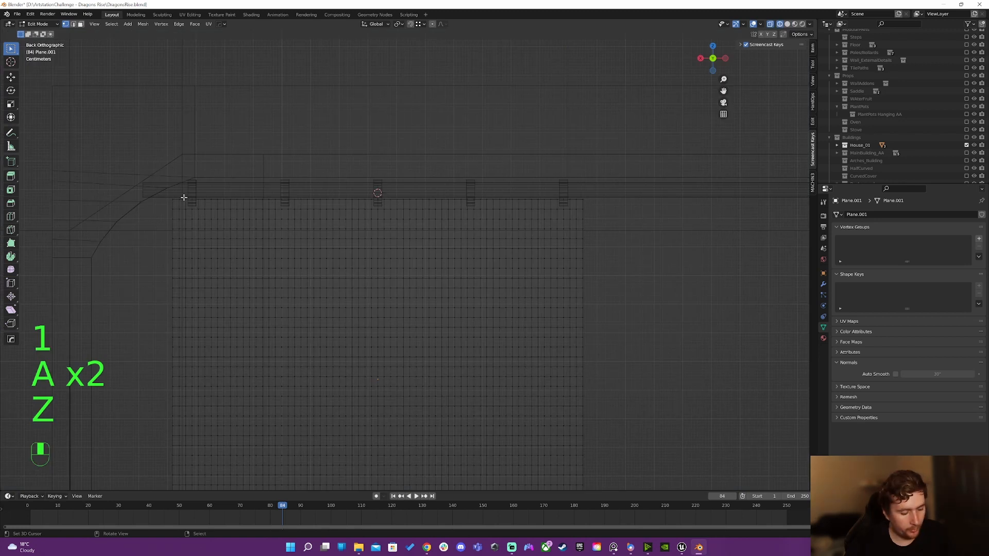
key(b)
drag(185, 198, 200, 211)
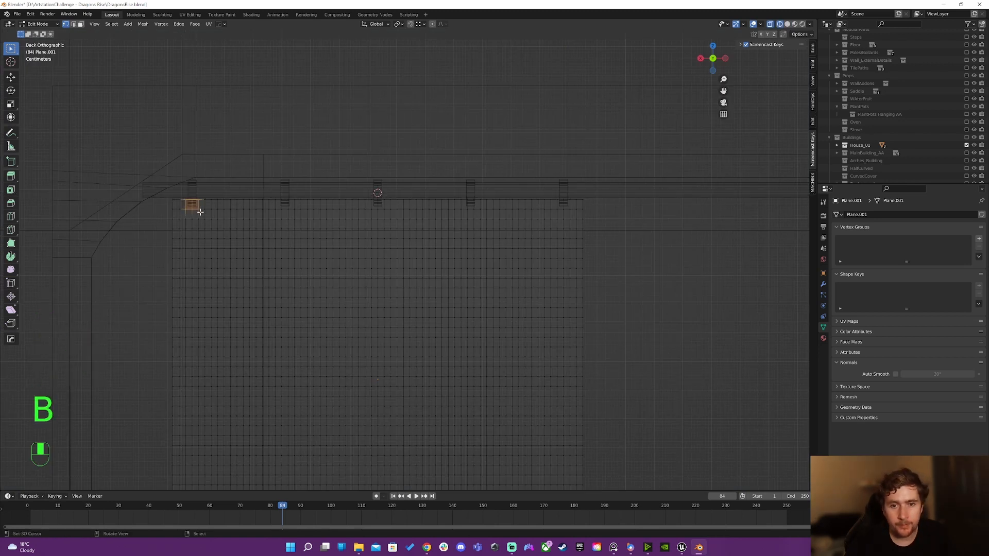
Step: Extend the selection with small patches of the plane's top vertices beneath the other four rings
key(b)
drag(277, 197, 296, 211)
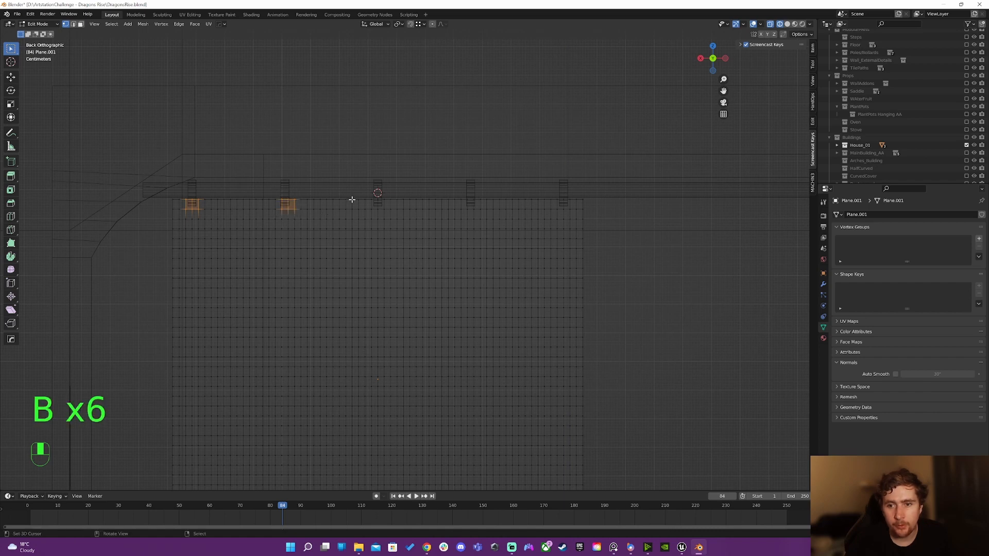
key(b)
drag(370, 195, 388, 212)
key(b)
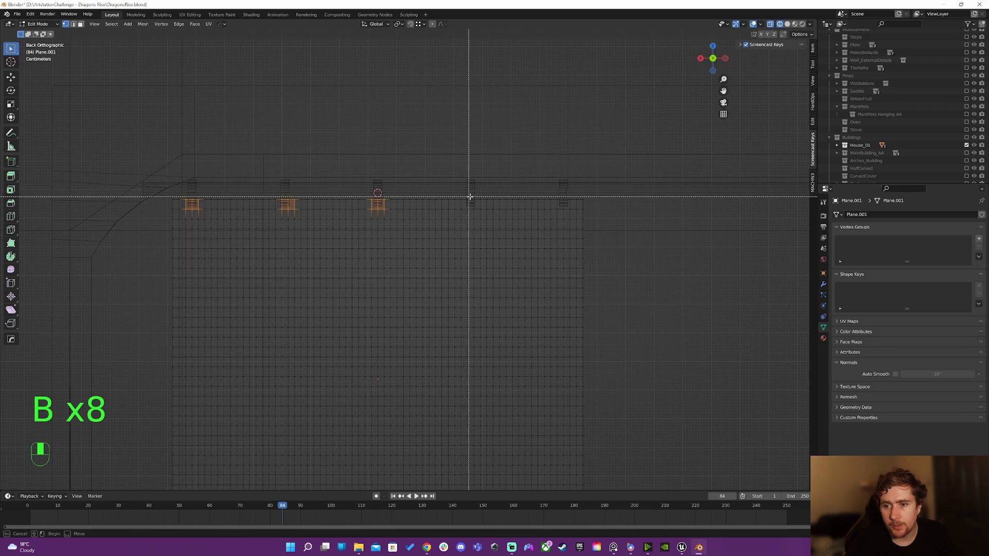
drag(471, 195, 490, 210)
key(b)
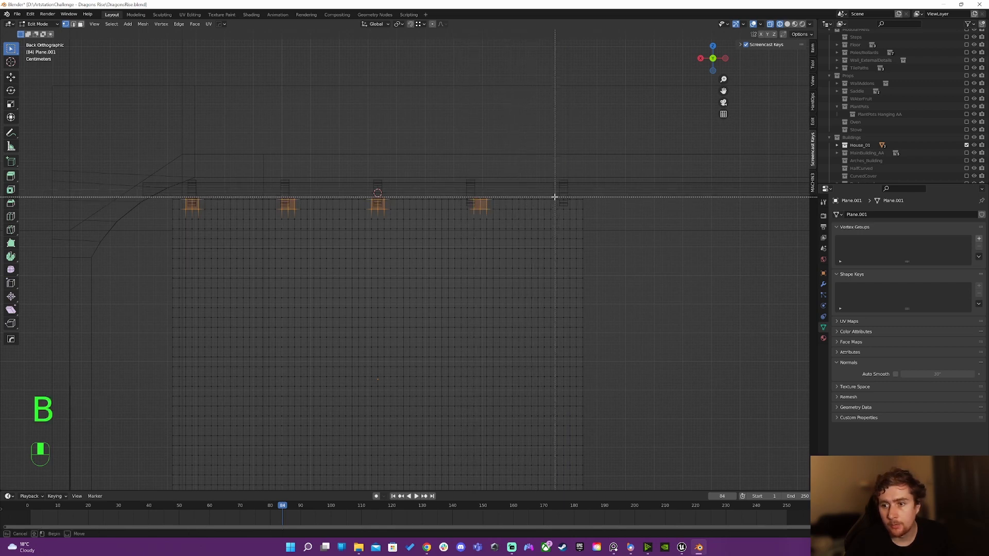
drag(555, 196, 574, 217)
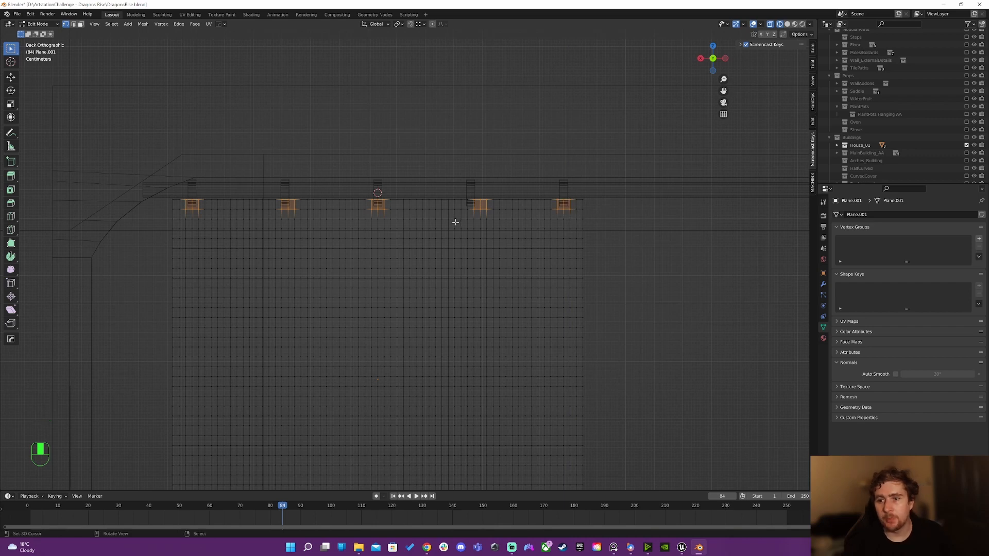
Step: Add a new vertex group to the plane's mesh data with the attachment vertices still selected
click(823, 286)
click(863, 215)
click(861, 217)
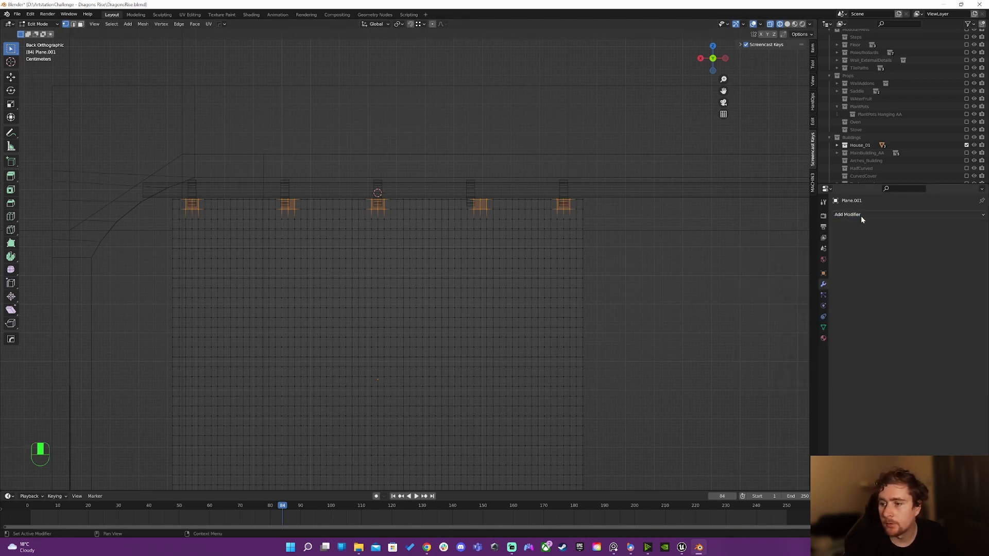
click(823, 328)
click(823, 294)
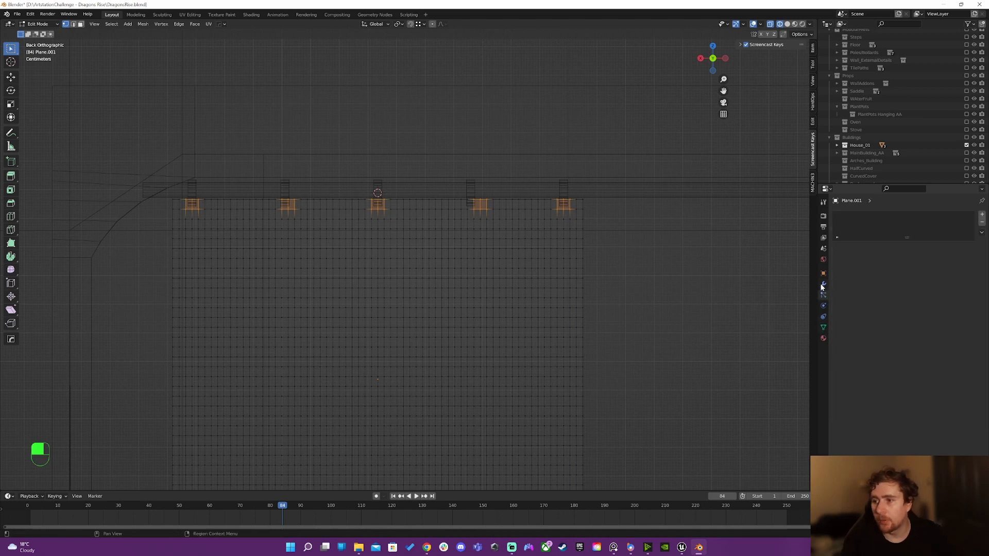
click(823, 285)
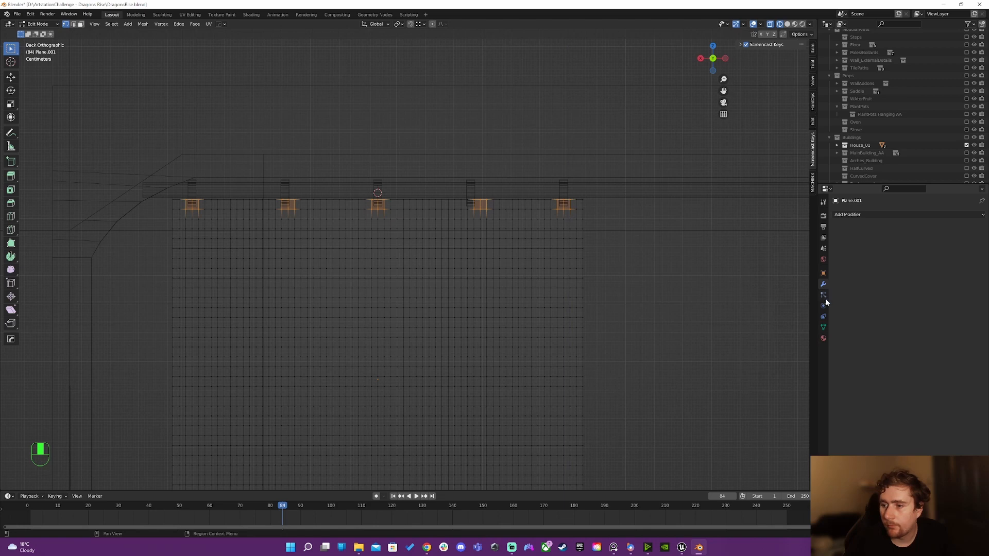
click(823, 326)
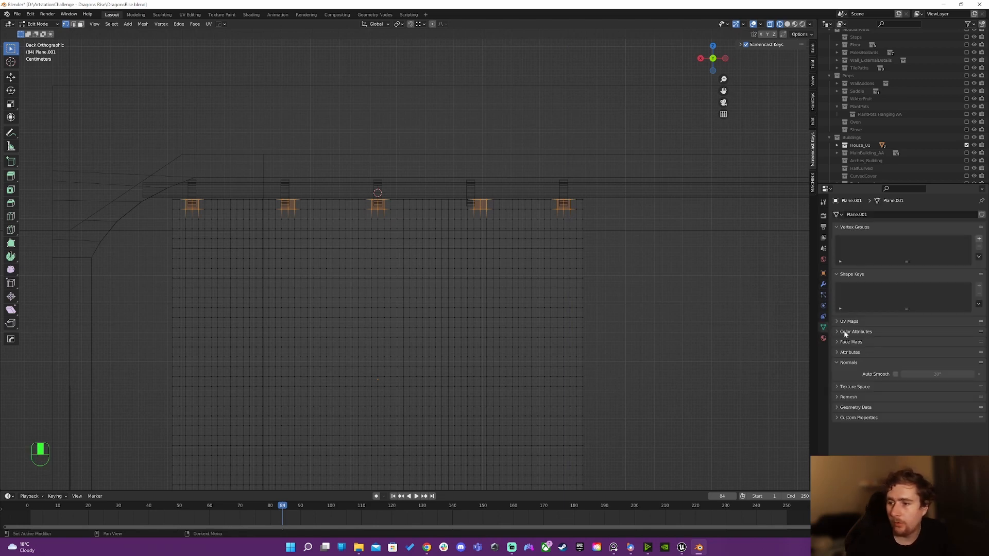
click(978, 239)
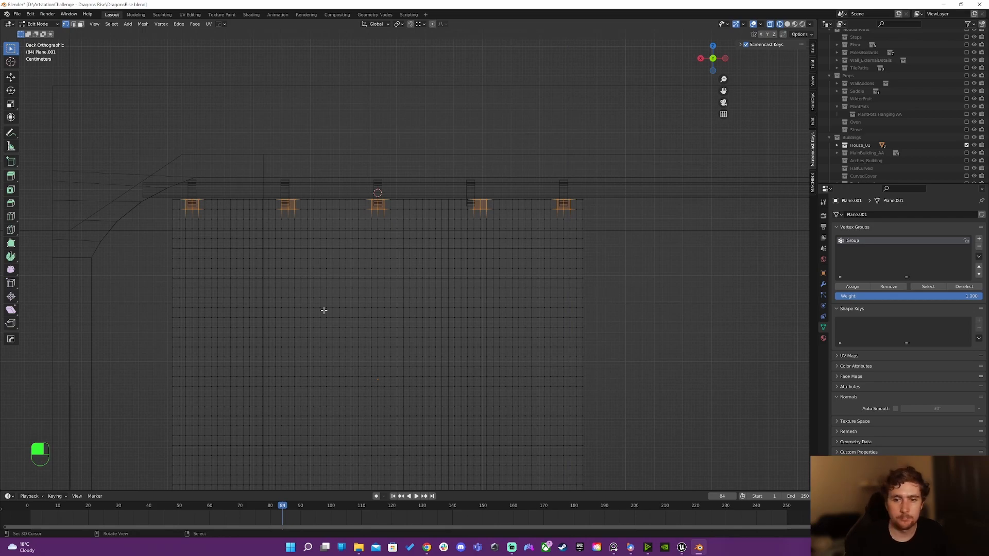
Step: In back view with wireframe, clear the rings' vertex selection and open the rings and plane together in Edit Mode
key(KP_1)
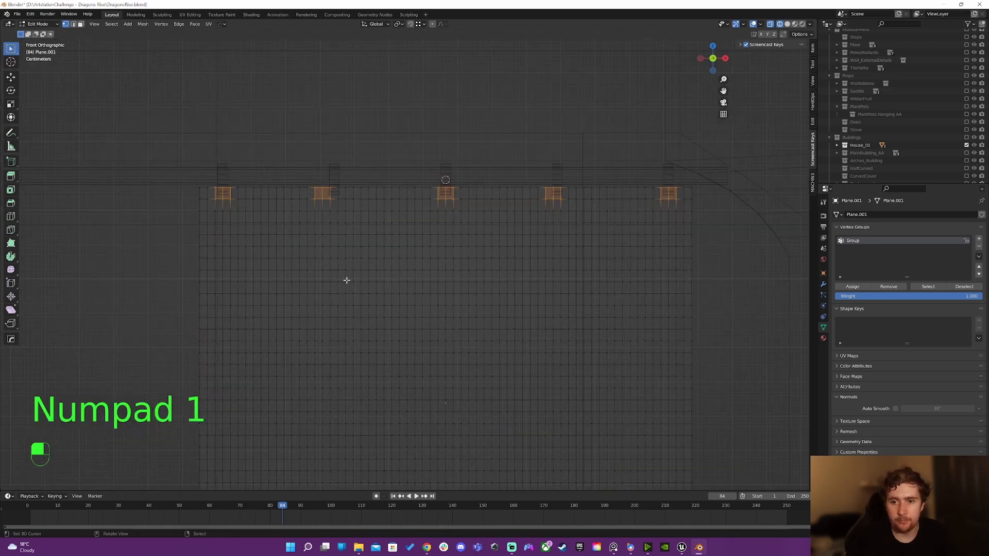
key(KP_3)
key(ctrl+KP_1)
key(Tab)
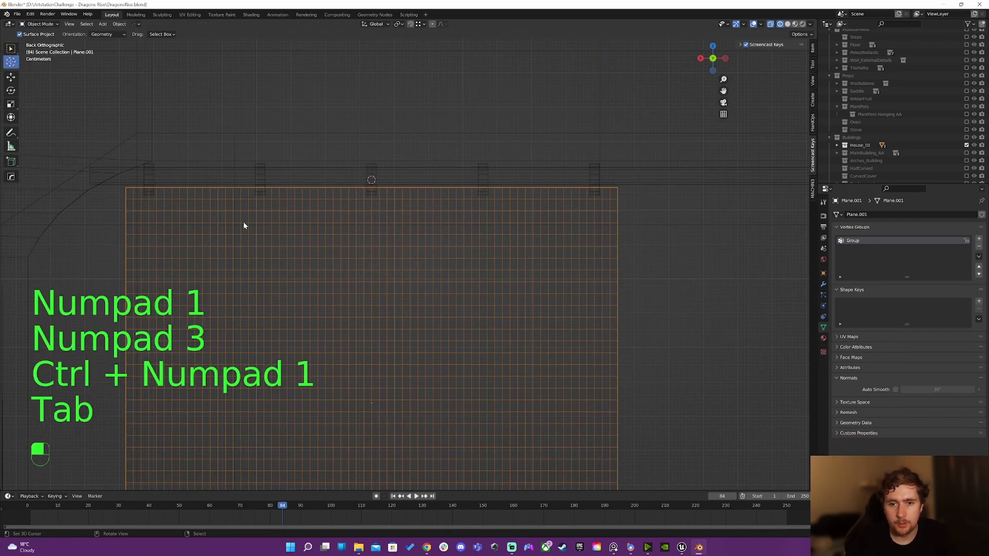
click(260, 180)
key(Tab)
key(z)
key(a)
key(a)
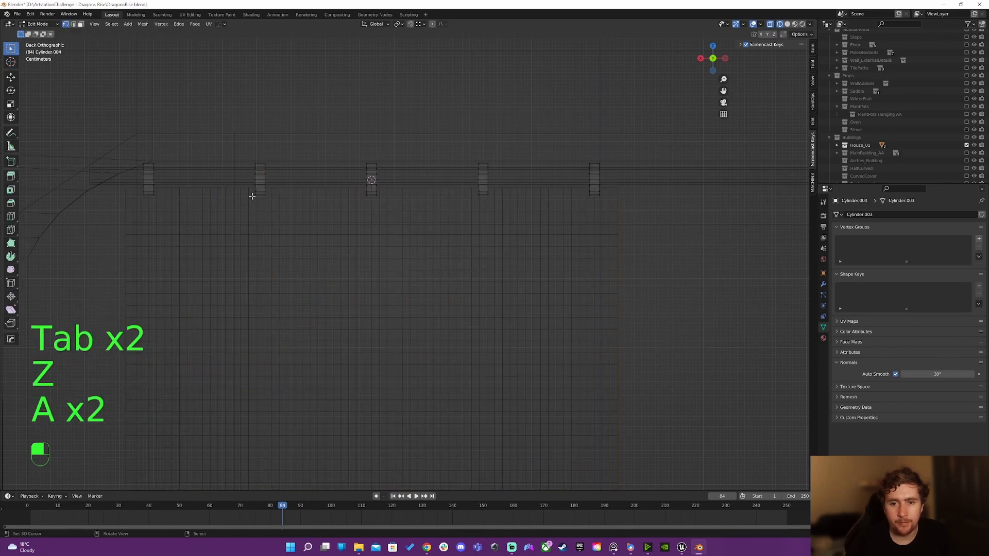
key(Tab)
shift+click(289, 210)
key(Tab)
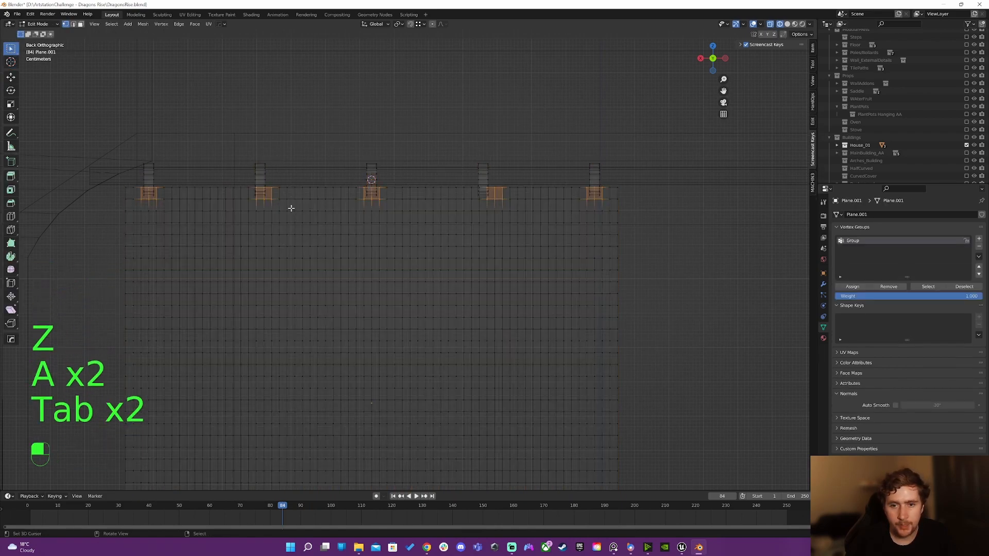
key(a)
key(a)
key(ctrl+z)
key(ctrl+z)
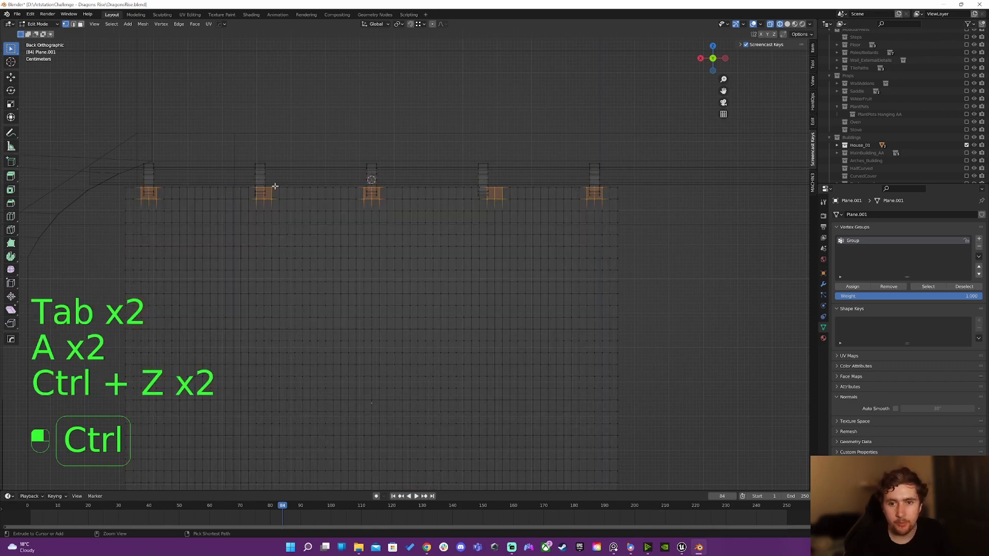
Step: Select the linked geometry of the second ring from the corner and shift it along X over its attachment vertices
key(l)
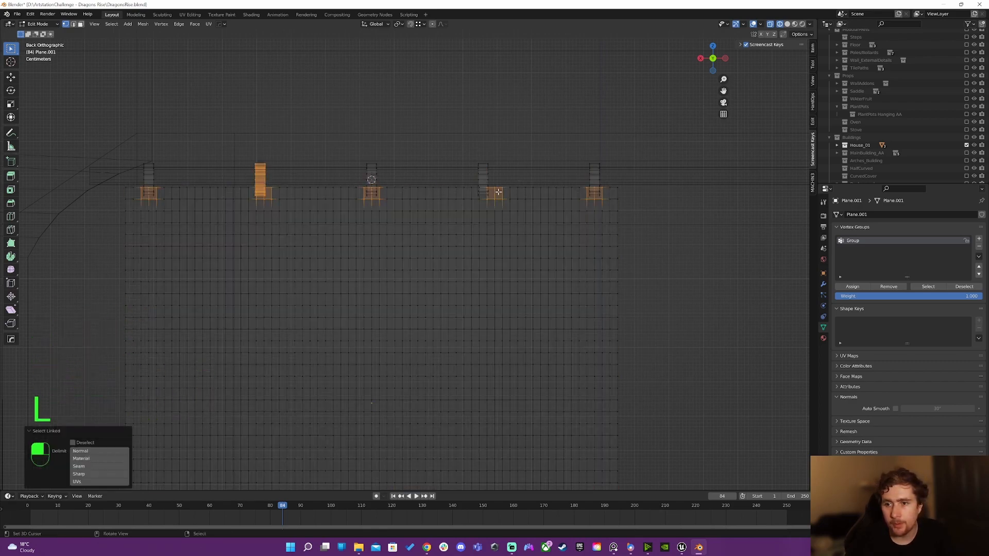
click(262, 177)
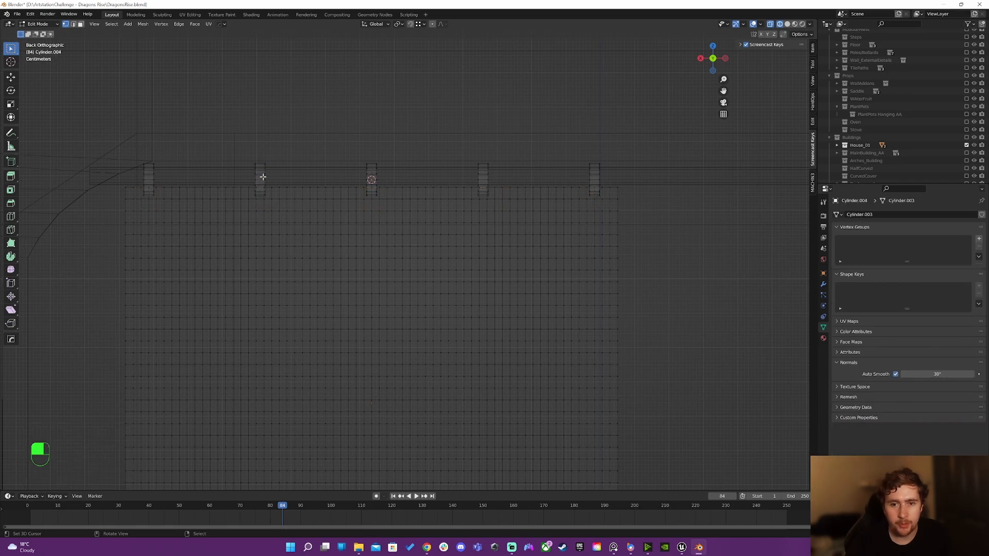
key(l)
key(g)
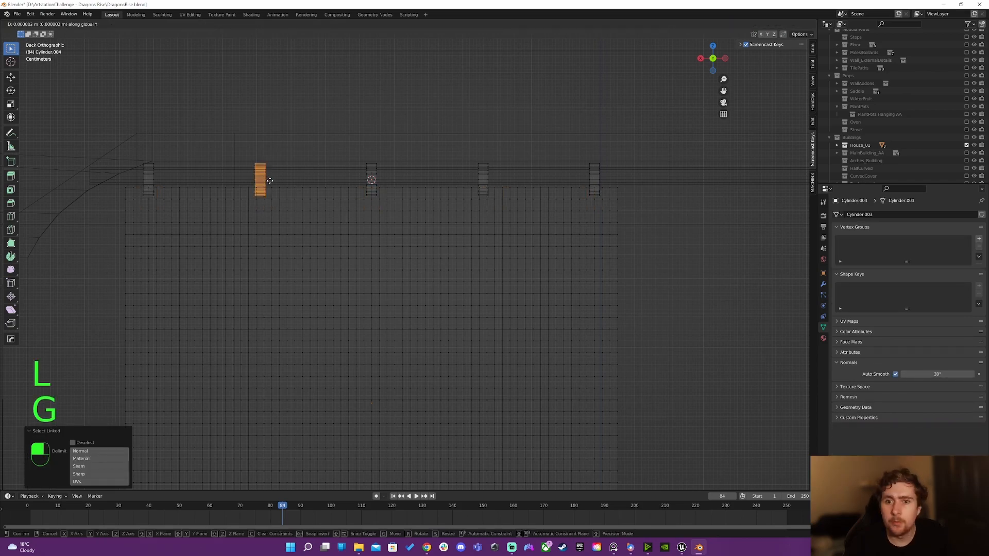
click(272, 180)
key(a)
key(a)
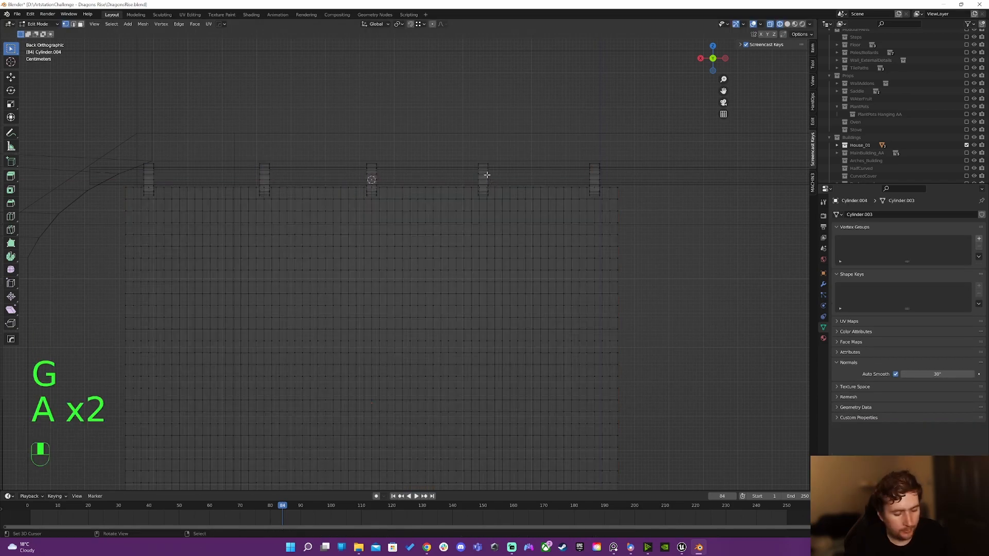
Step: Shift the fourth ring from the corner along X over its attachment vertices, and return to Object Mode with solid shading
key(l)
key(g)
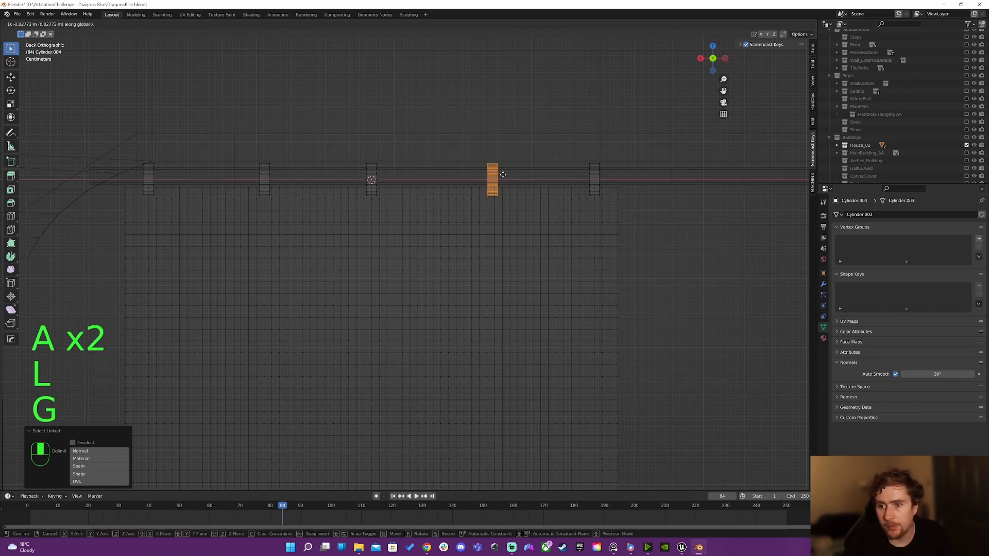
click(503, 174)
key(Tab)
key(z)
click(537, 254)
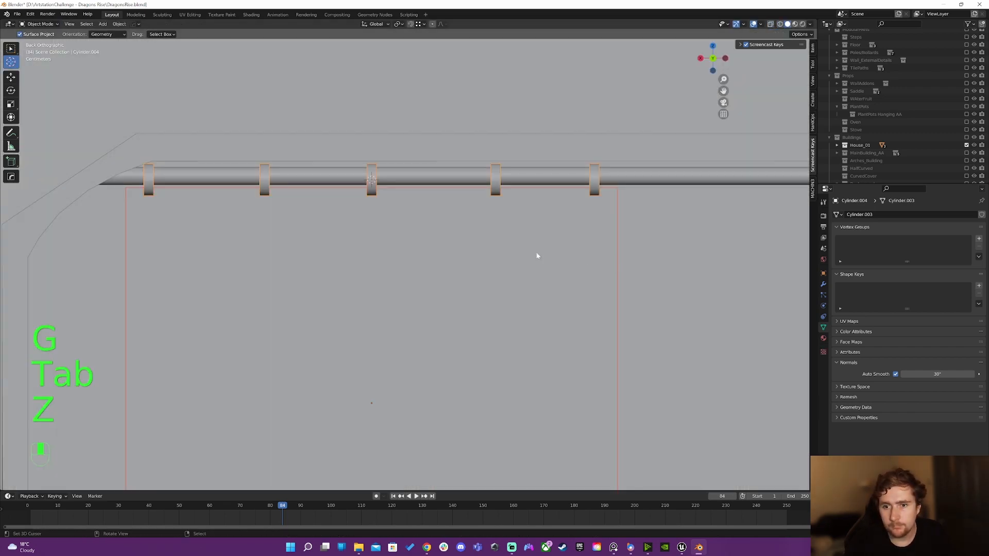
Step: Select all of the rings' geometry in Edit Mode and return to Object Mode
shift+middle_drag(538, 254, 426, 200)
scroll(342, 181, down, 2)
click(349, 174)
click(349, 175)
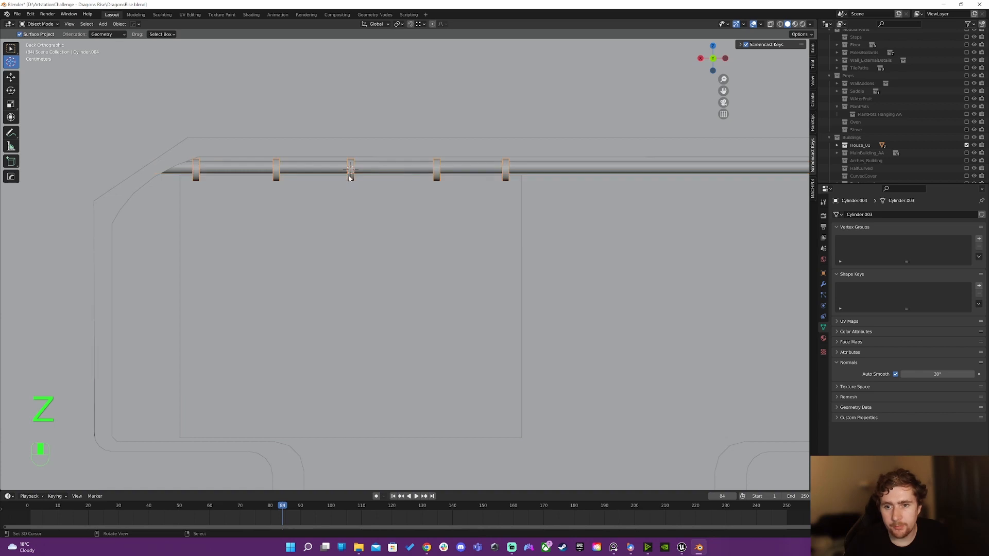
shift+click(353, 200)
key(Tab)
key(Tab)
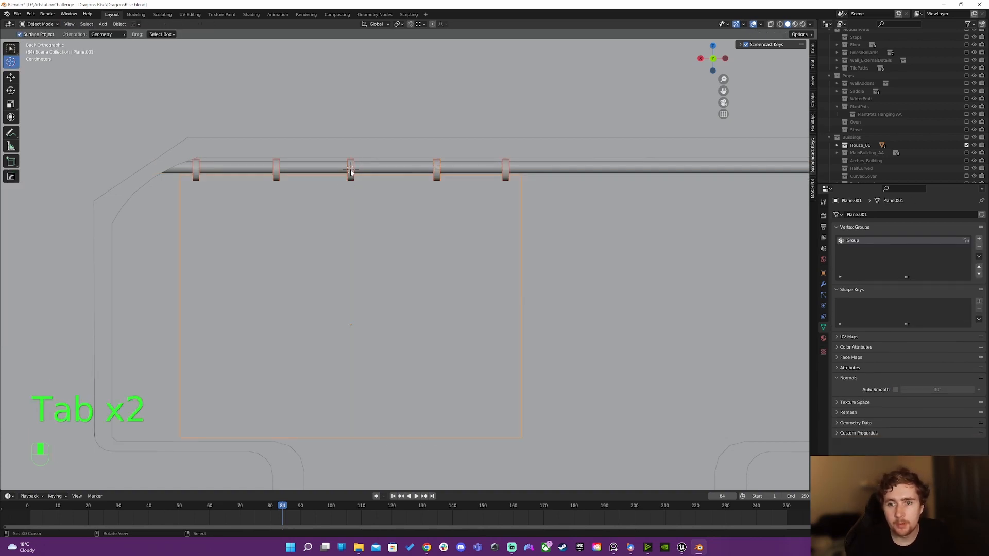
click(350, 172)
key(Tab)
key(a)
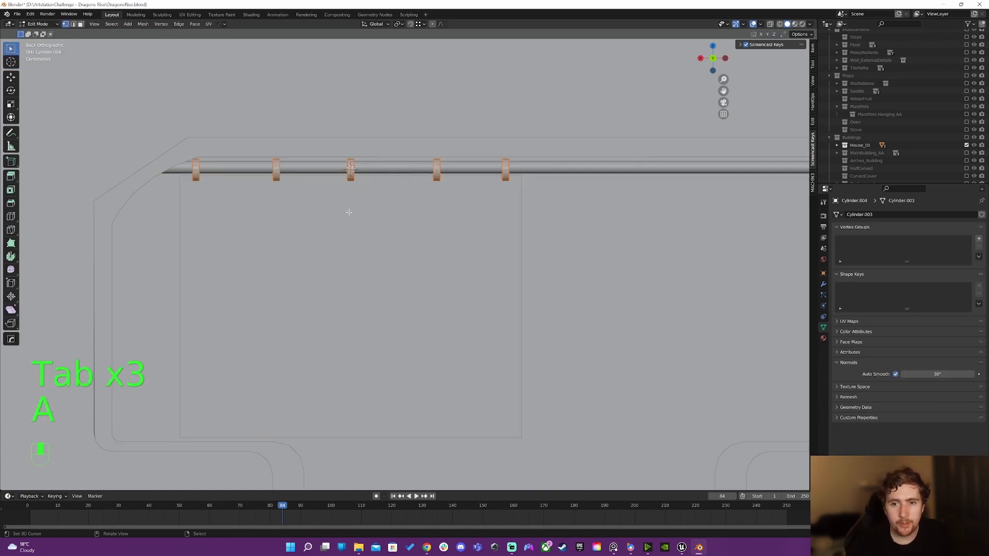
key(Tab)
Step: Check the plane's selected attachment vertices, join the plane into the rings object and enter Edit Mode on the result
click(354, 225)
key(Tab)
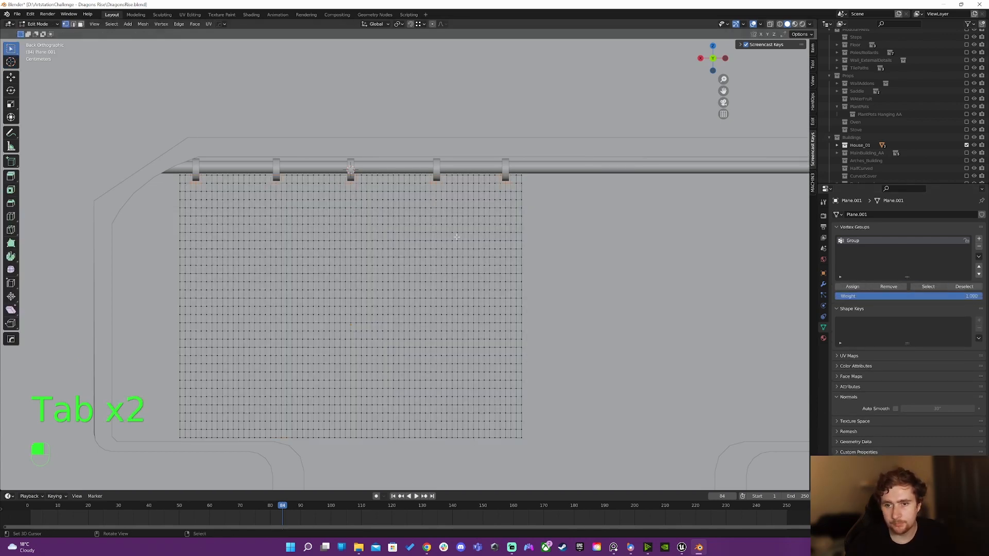
scroll(458, 222, up, 2)
key(Tab)
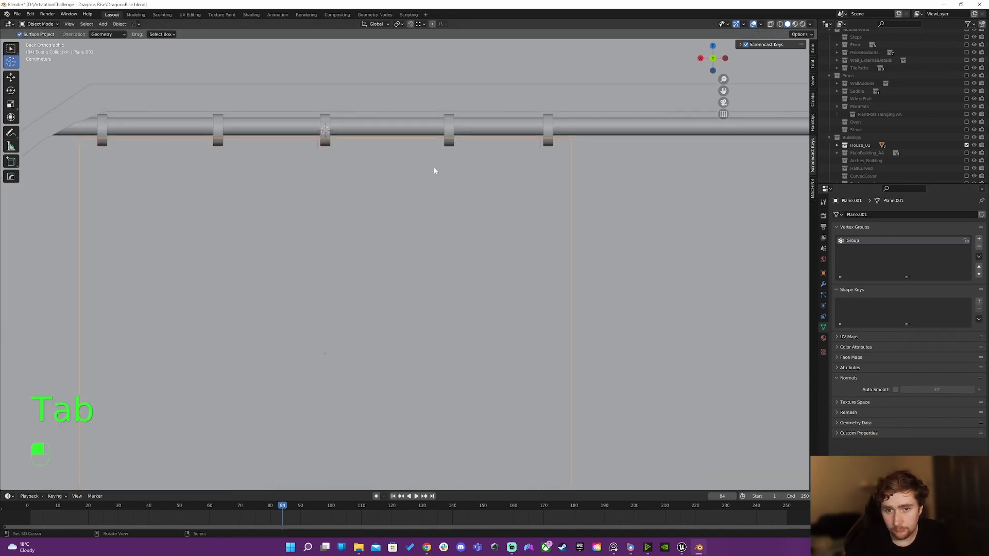
shift+click(324, 135)
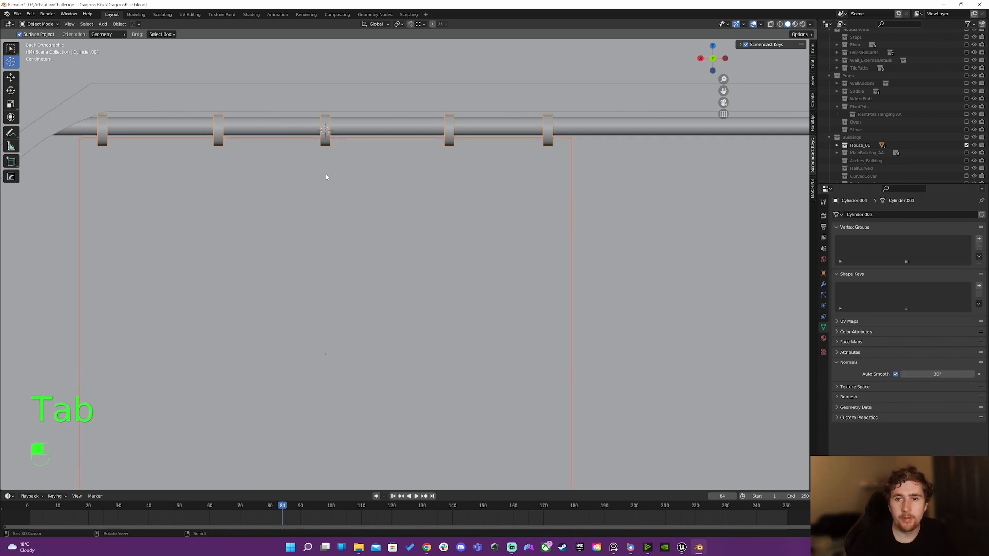
key(ctrl+j)
key(Tab)
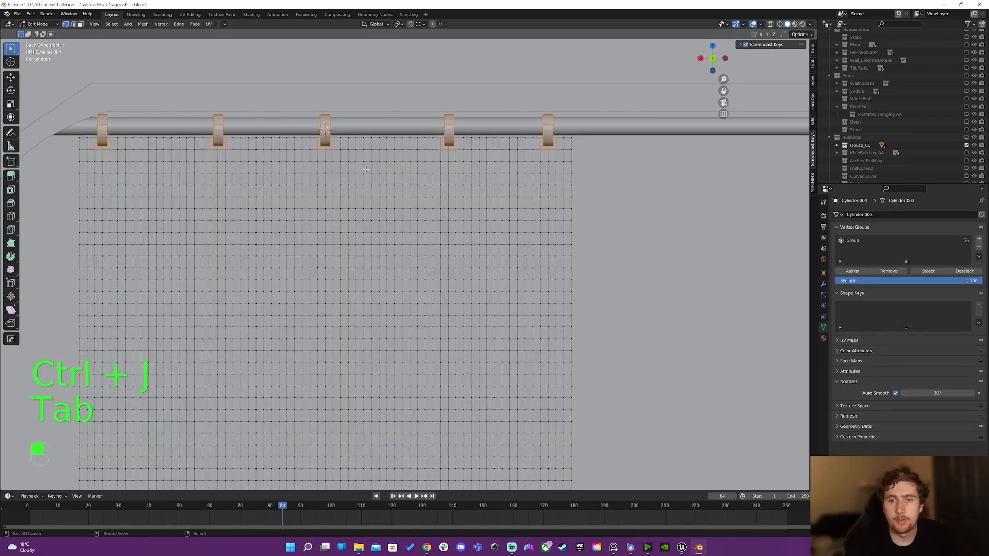
Step: Invert the selection and hide the rest of the curtain mesh, leaving the rings and their attachment patches in wireframe
key(ctrl+i)
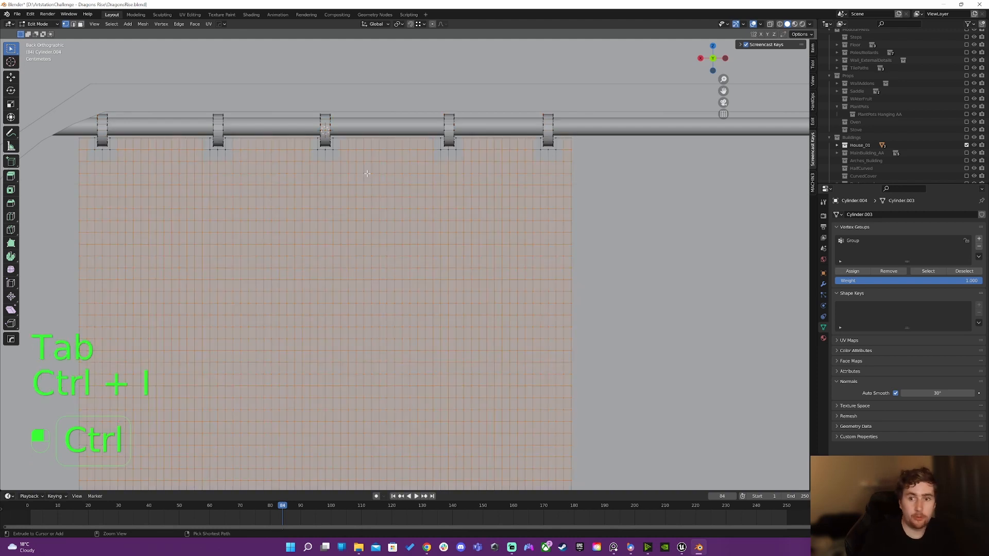
key(h)
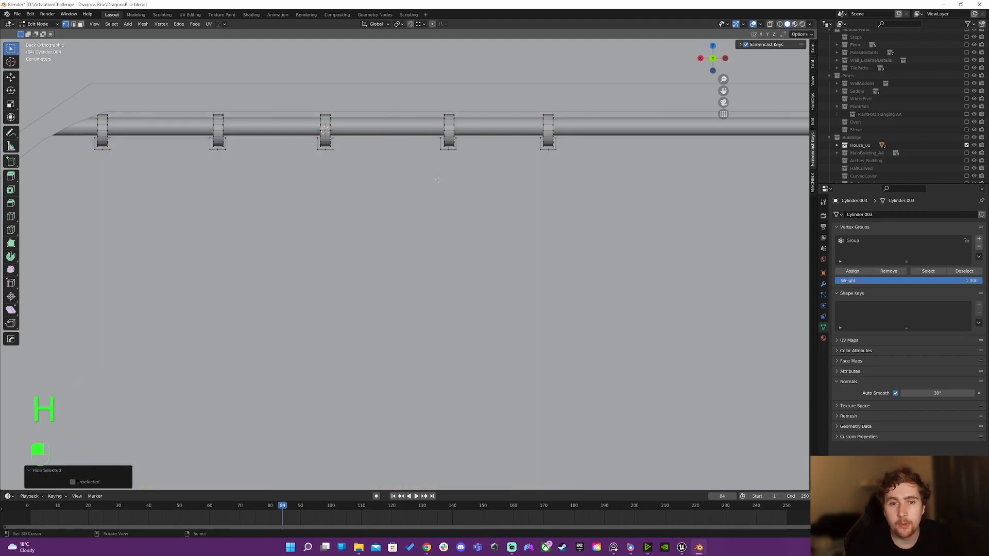
shift+middle_drag(438, 180, 458, 220)
key(z)
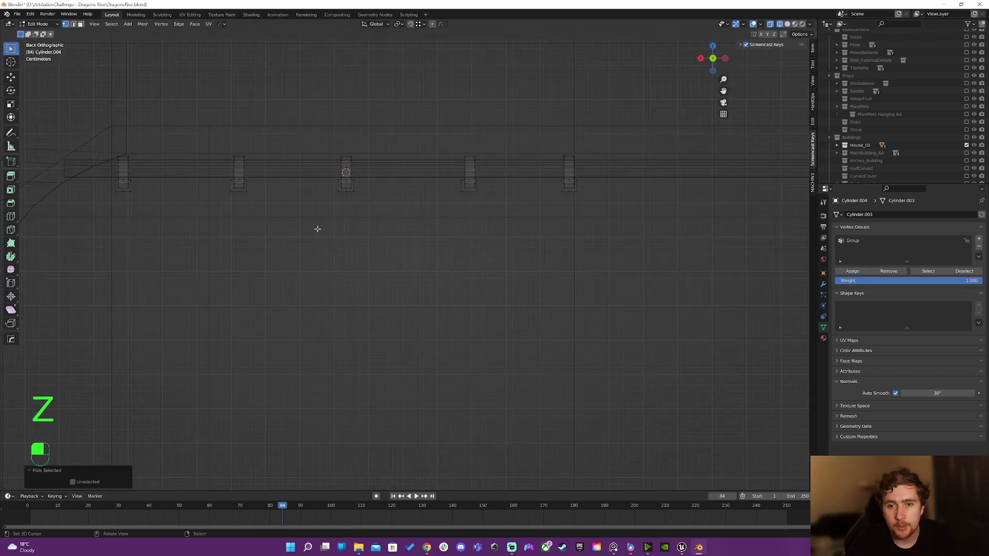
key(z)
key(z)
Step: Box-select the second ring from the corner with its patch and move it about 0.151 m along X toward the corner
key(a)
key(a)
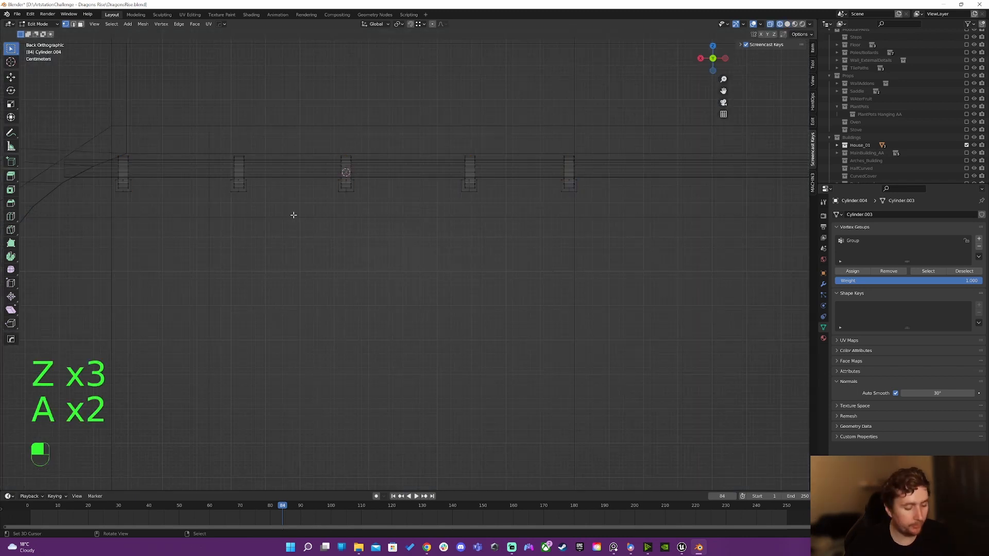
key(b)
drag(230, 138, 265, 215)
key(g)
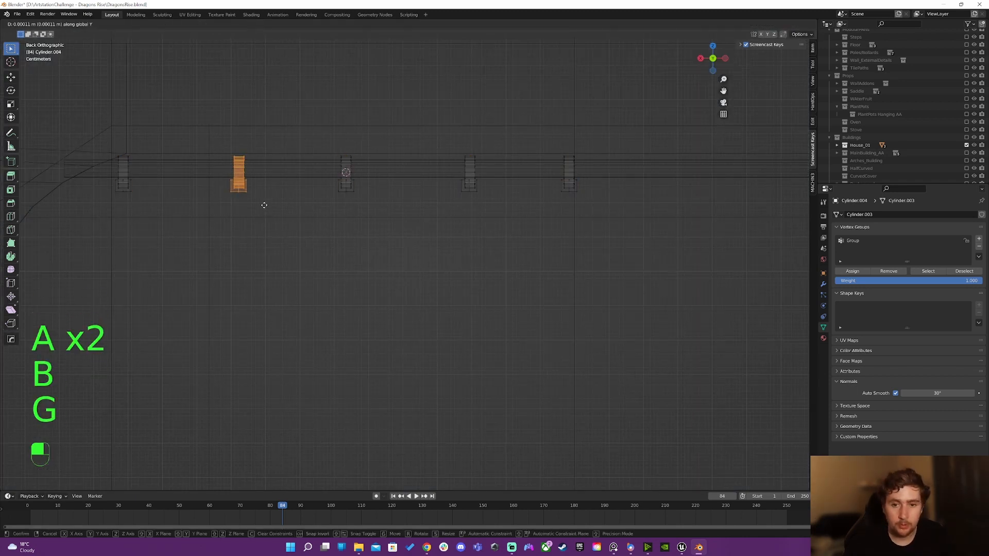
click(219, 200)
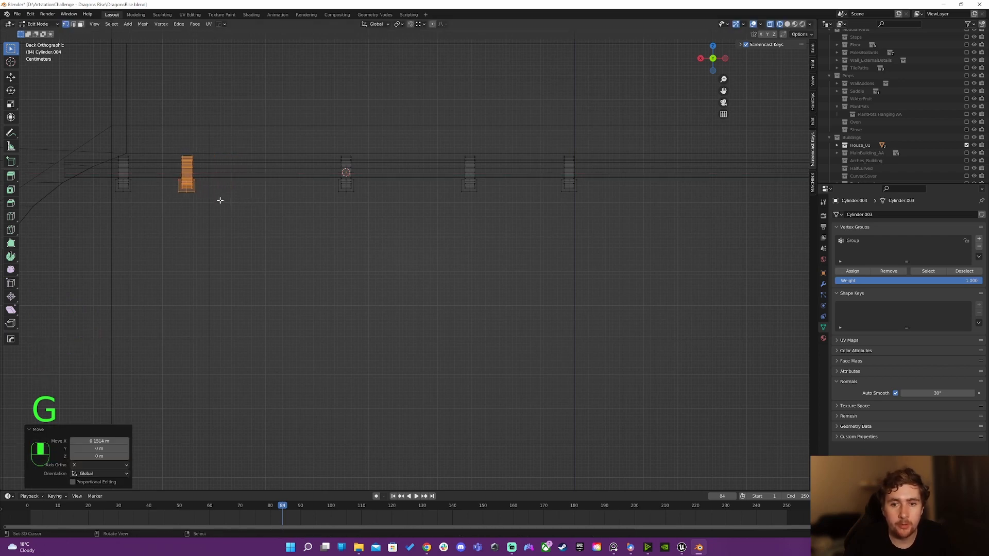
Step: Box-select the middle ring with its patch and move it about 0.207 m along X toward the corner
key(a)
key(a)
key(b)
drag(300, 150, 379, 225)
key(g)
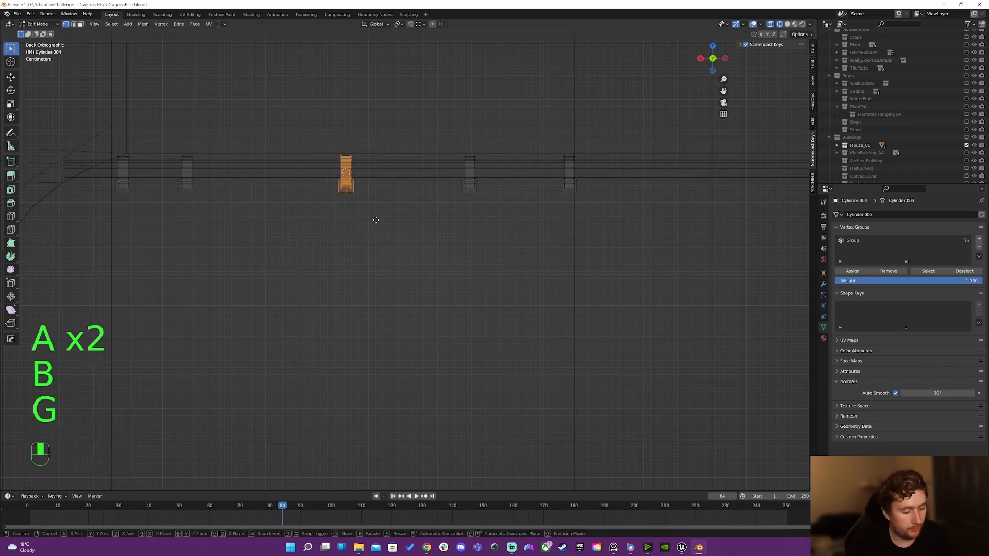
middle_drag(376, 219, 316, 214)
click(304, 214)
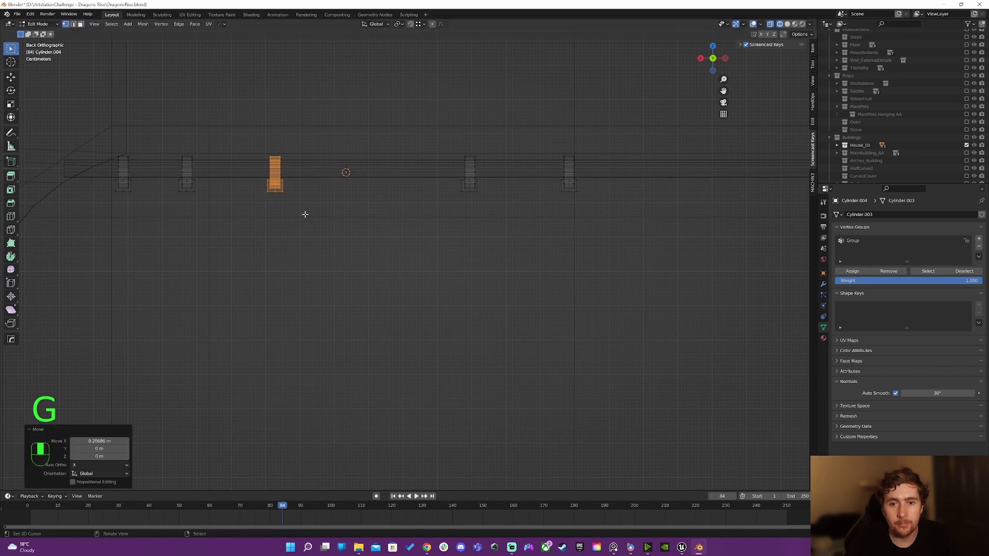
Step: Box-select the fourth ring from the corner with its patch and move it about 0.405 m along X toward the third
key(a)
key(a)
key(b)
drag(453, 149, 499, 212)
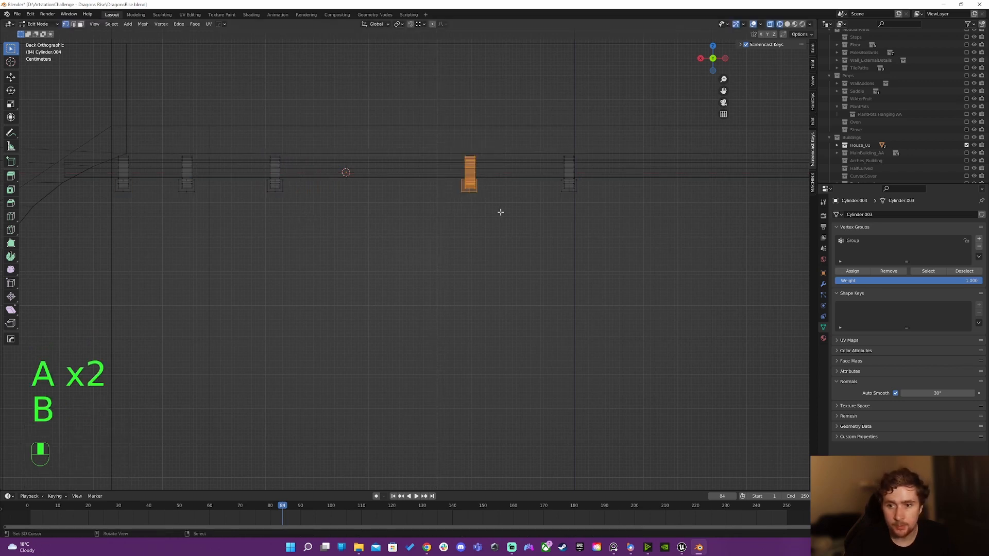
key(g)
middle_drag(496, 207, 486, 207)
click(357, 211)
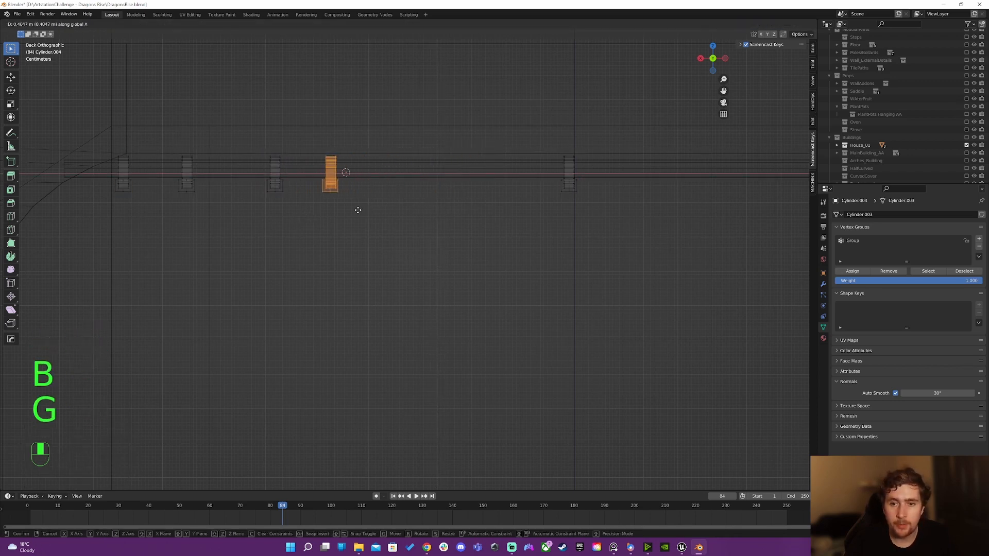
Step: Box-select the ring farthest from the corner with its patch and move it along X to beside the fourth ring
key(a)
key(a)
key(b)
drag(548, 133, 631, 231)
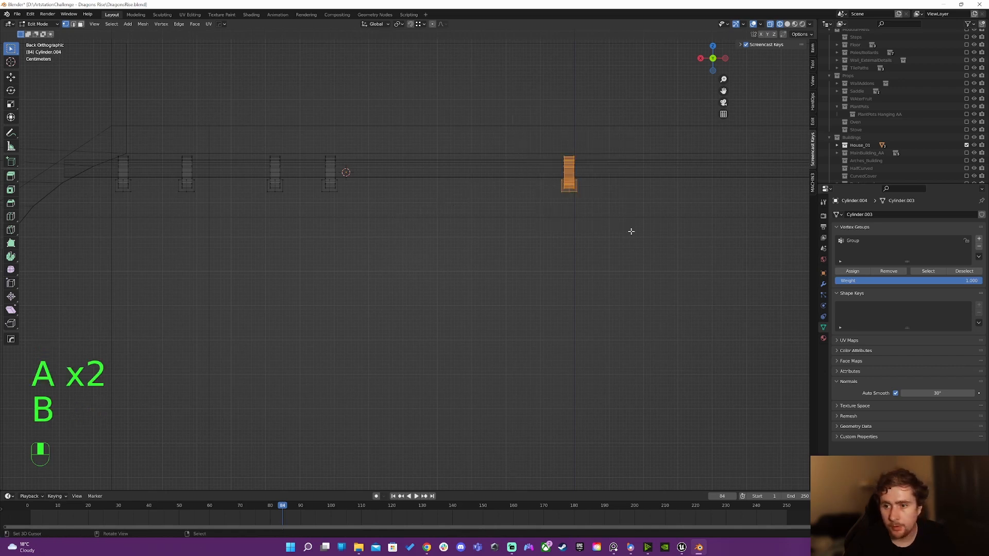
key(g)
middle_drag(609, 223, 592, 224)
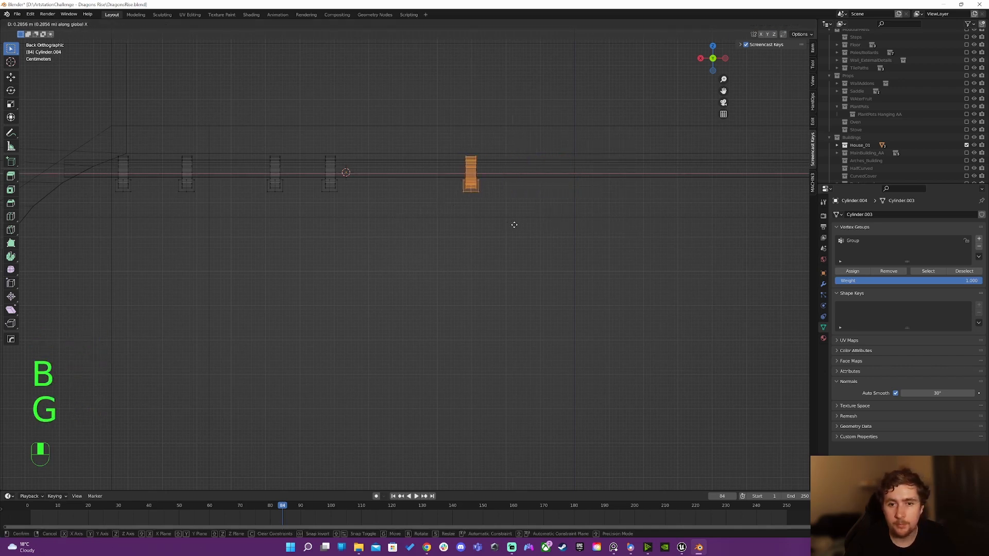
click(438, 216)
key(a)
key(a)
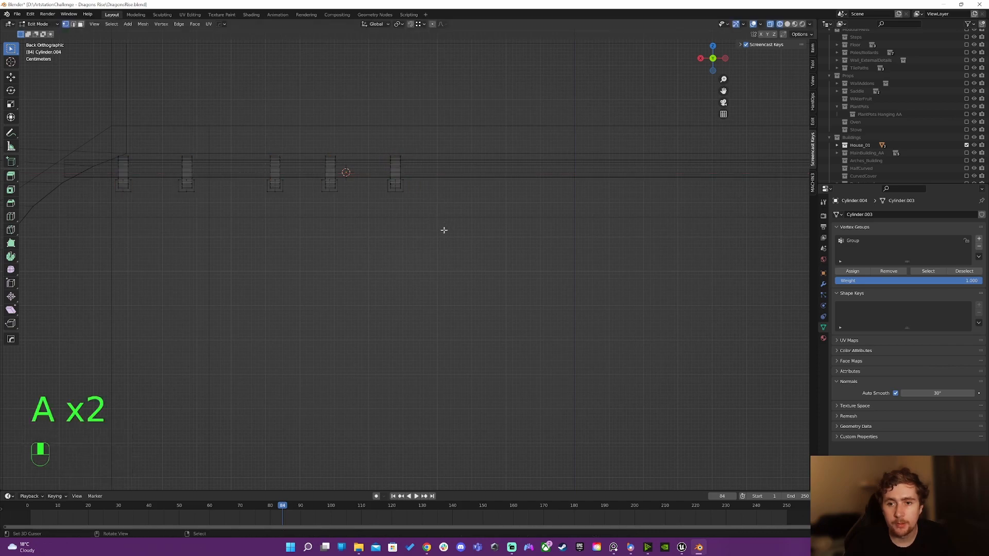
Step: Undo all the ring moves along the pipe, back to the evenly spread rings, with the view in solid shading
key(Tab)
scroll(426, 265, down, 6)
key(z)
scroll(496, 277, up, 4)
mouse_move(482, 277)
middle_down()
mouse_move(477, 263)
mouse_move(464, 272)
middle_up()
key(ctrl+z)
key(ctrl+z)
key(ctrl+z)
key(ctrl+z)
key(ctrl+z)
key(ctrl+z)
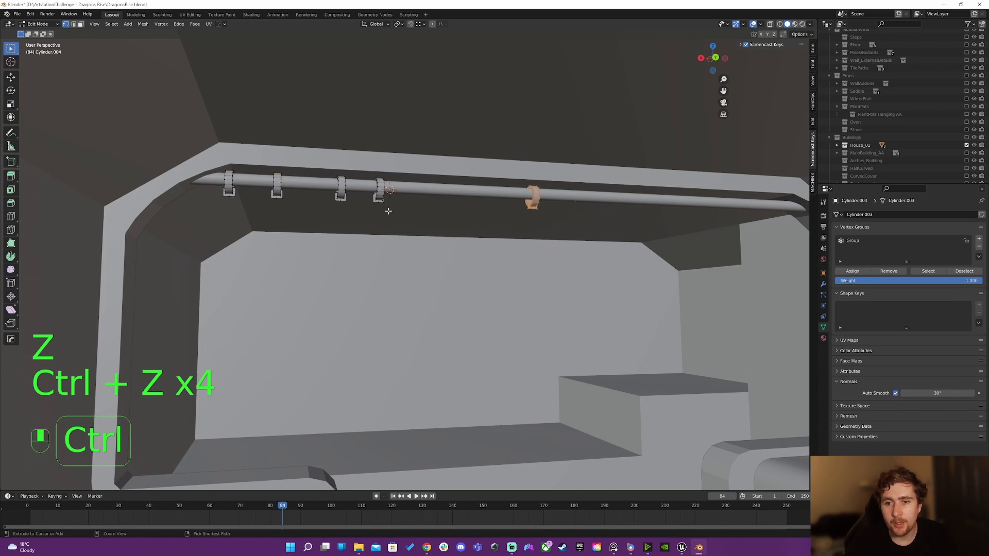
key(ctrl+z)
key(ctrl+z)
key(ctrl+z)
key(ctrl+z)
key(ctrl+z)
key(ctrl+z)
key(ctrl+z)
key(ctrl+z)
key(ctrl+z)
key(ctrl+z)
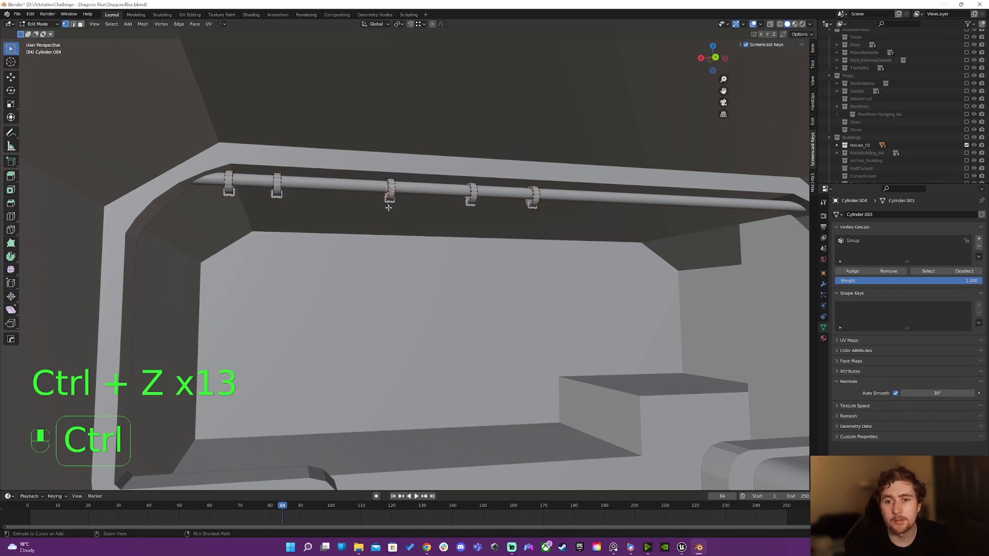
key(ctrl+z)
key(ctrl+z)
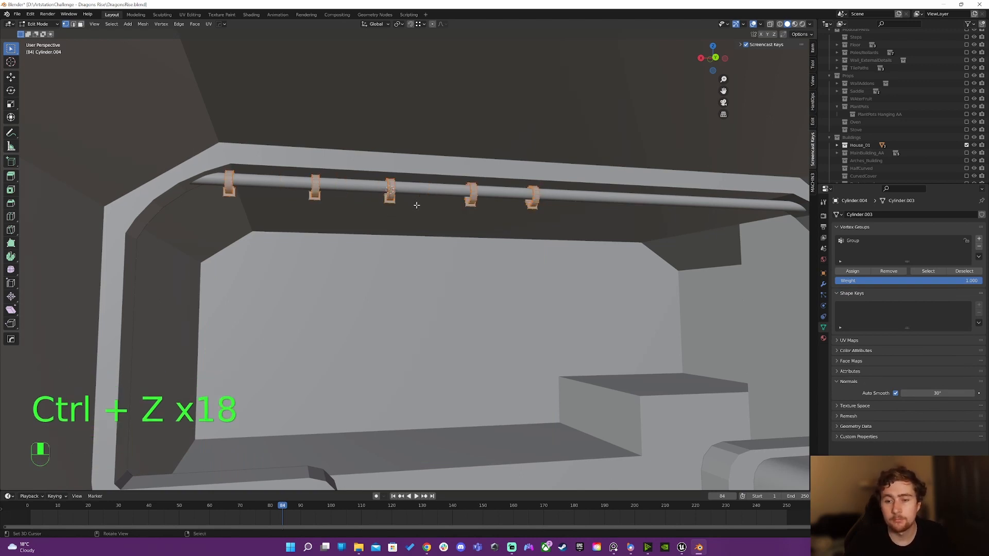
Step: In object mode, add a Basis shape key and a Key 1 shape key to the curtain object, and set Key 1's value to 1.000
key(KP_1)
key(ctrl+KP_1)
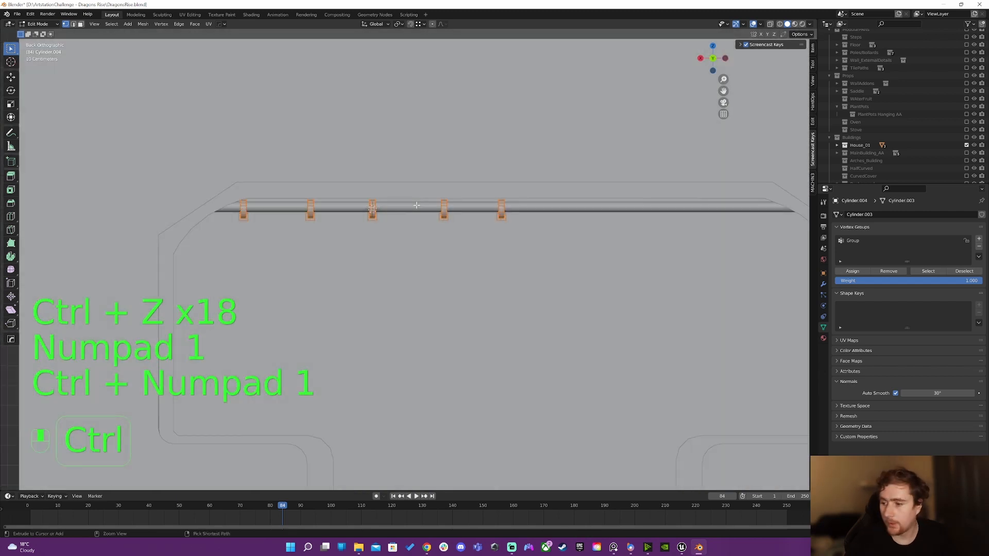
shift+middle_drag(367, 213, 380, 192)
scroll(380, 192, up, 1)
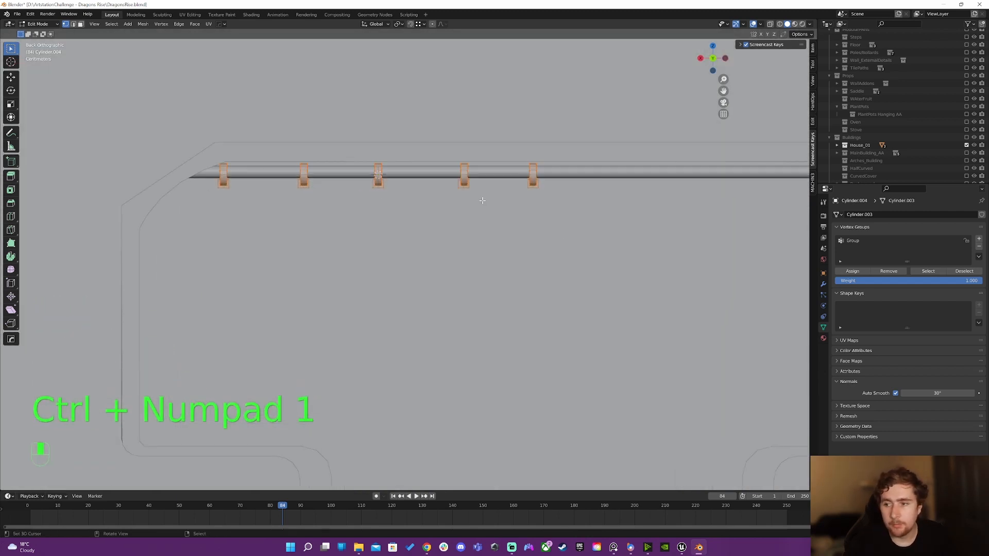
key(Tab)
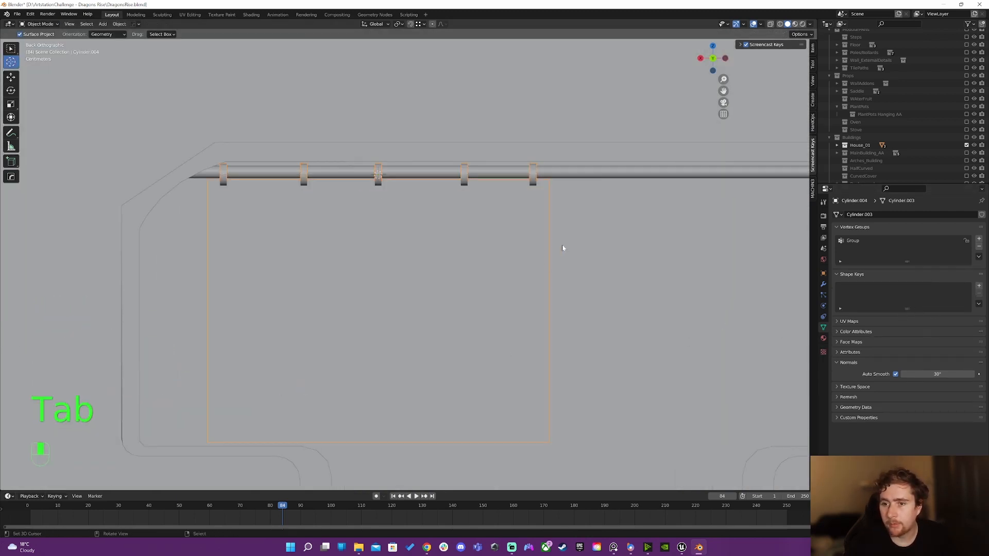
click(499, 221)
click(979, 286)
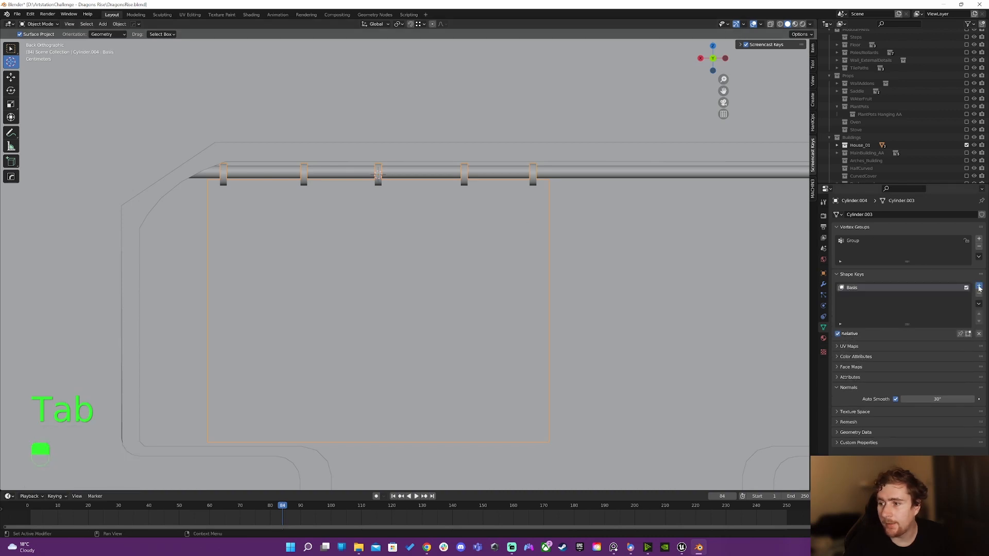
click(979, 287)
drag(915, 341, 973, 343)
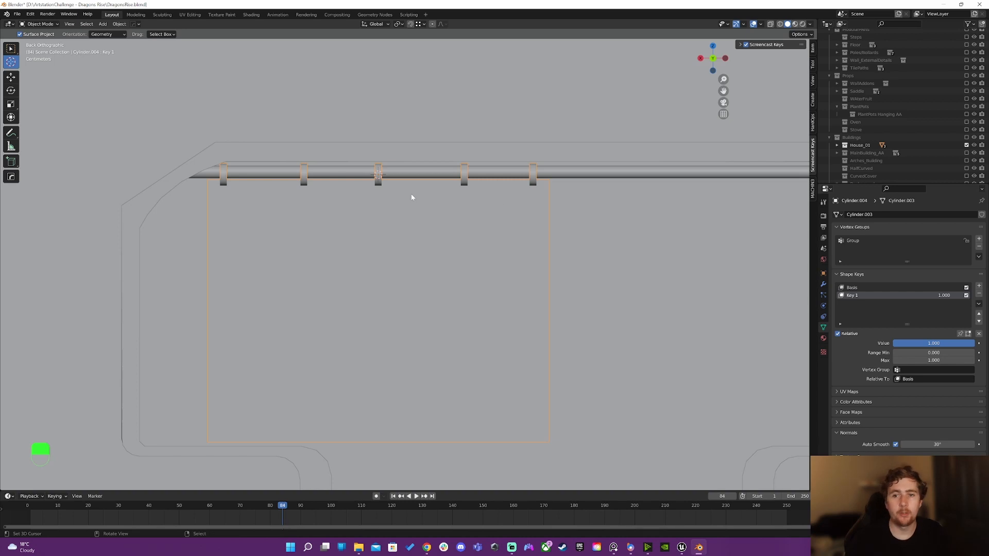
Step: With Key 1 active, edit the mesh in wireframe and move the second ring from the corner with its patch about 0.203 m along X toward the corner
key(Tab)
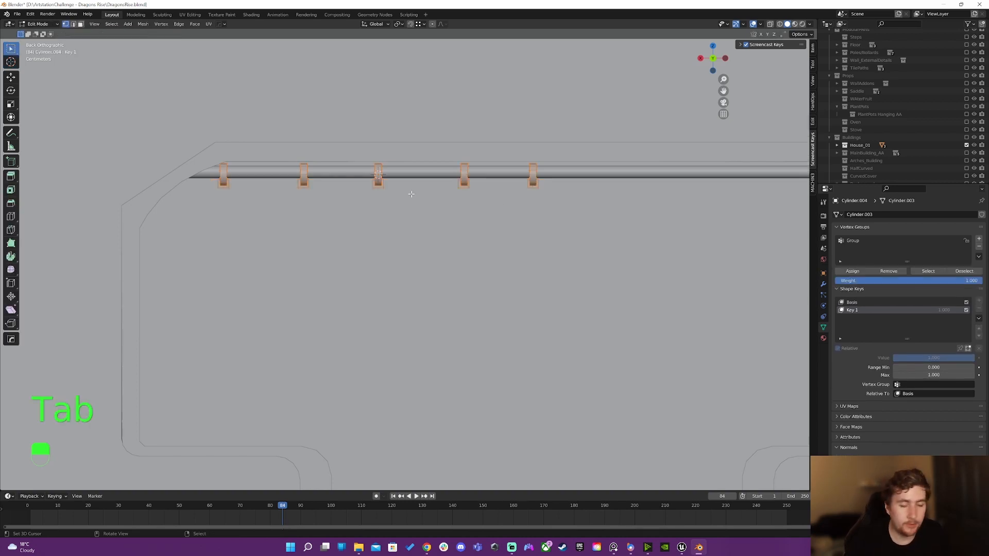
key(z)
key(a)
key(a)
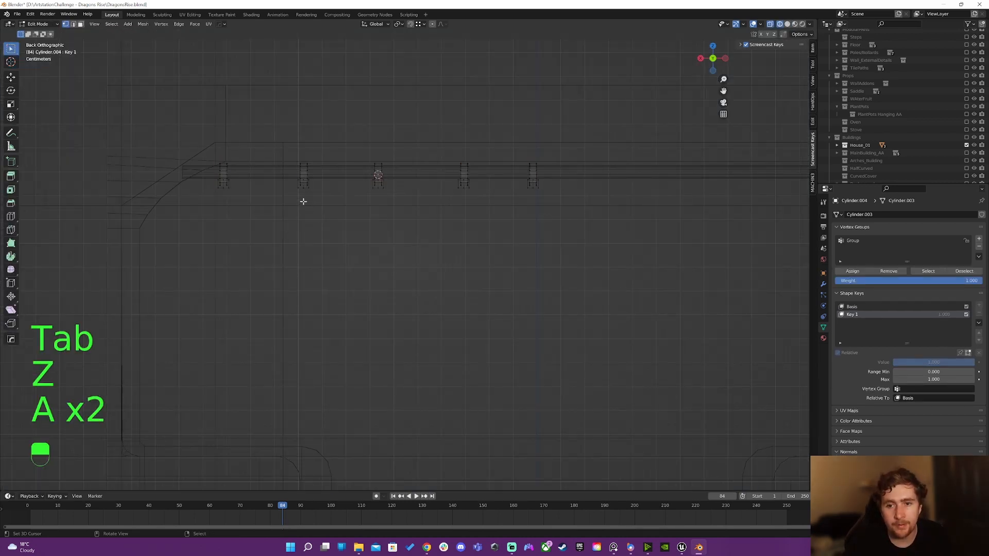
key(b)
drag(274, 133, 331, 203)
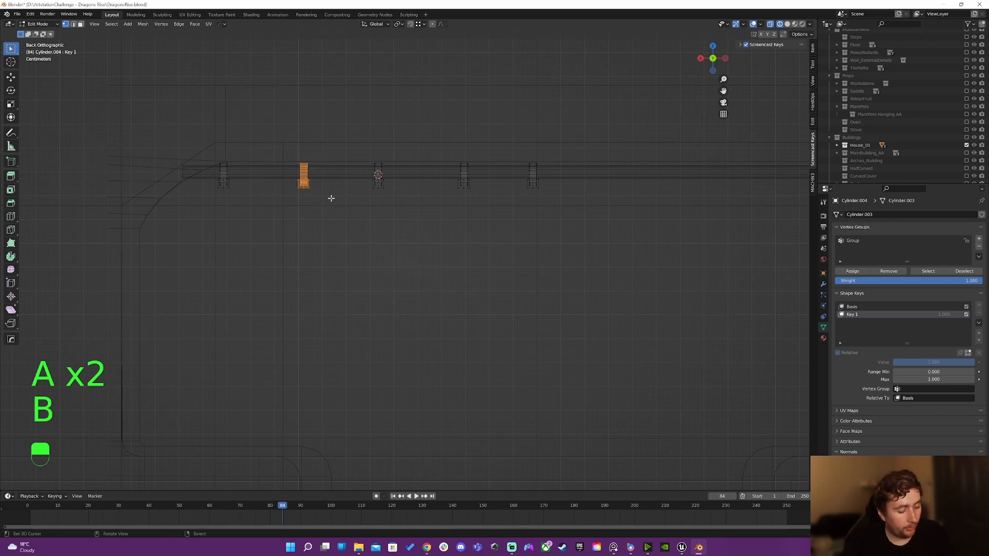
key(g)
key(x)
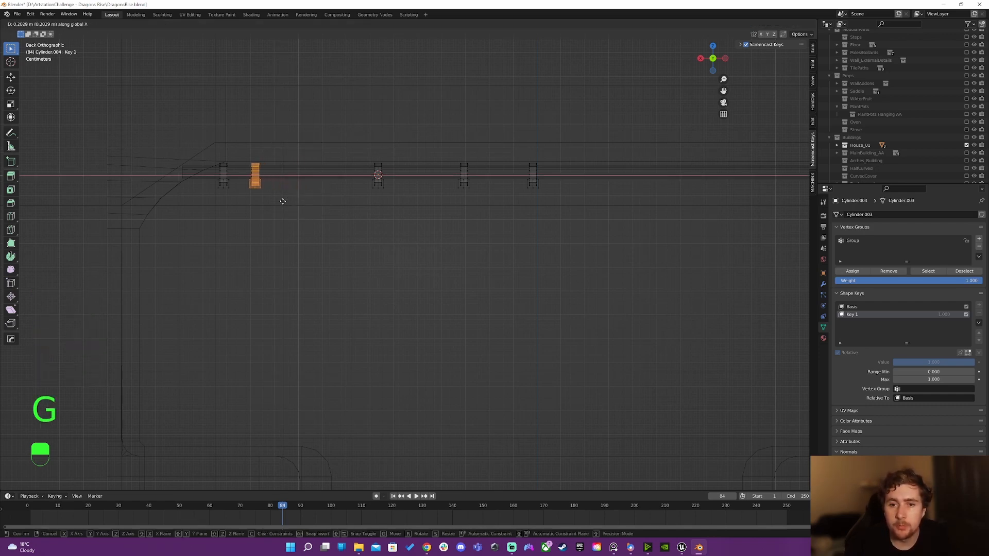
click(283, 201)
Step: Box-select the middle ring with its patch and move it along X toward the second ring, leaving a gap between them
key(a)
key(a)
key(b)
drag(355, 167, 396, 213)
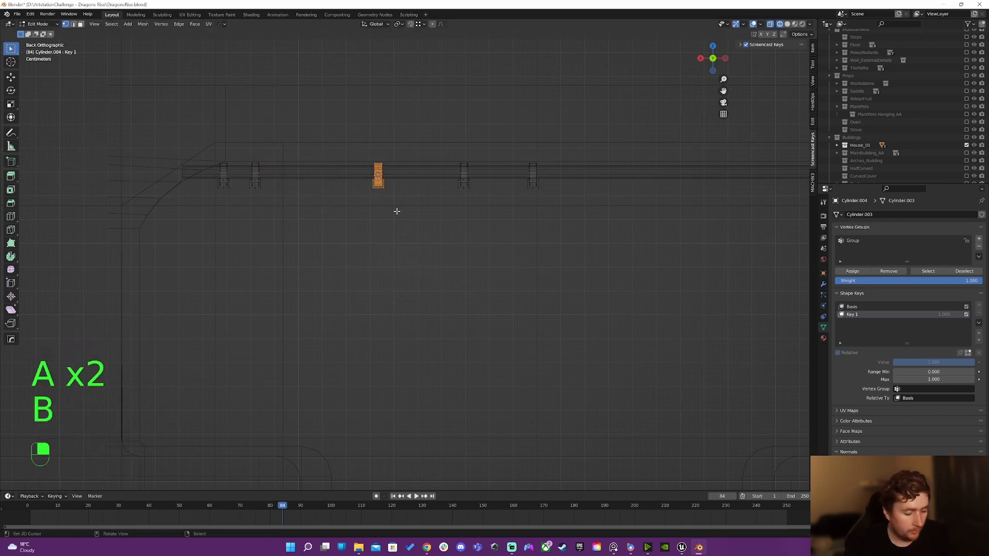
key(g)
key(x)
click(331, 206)
key(a)
key(a)
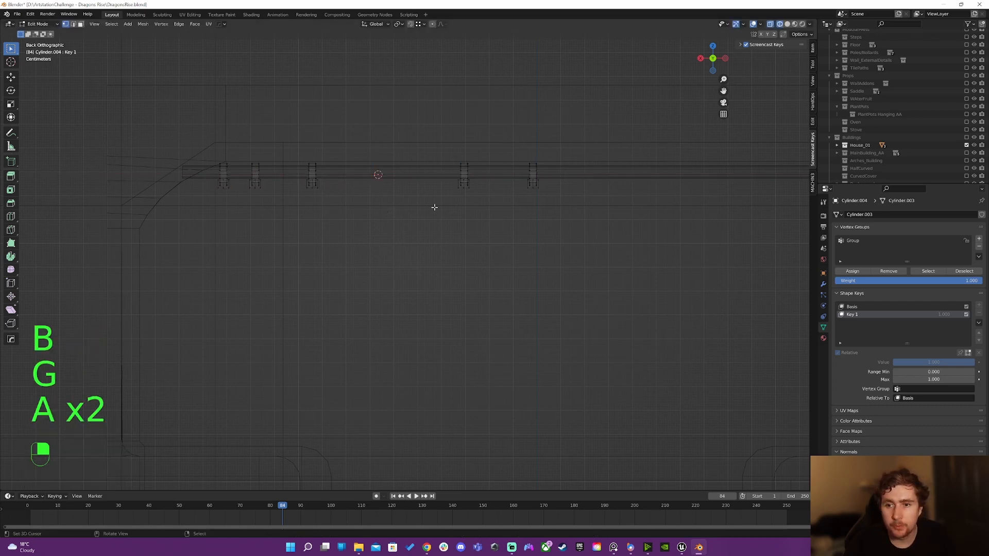
Step: Box-select the fourth ring from the corner with its patch and move it along X toward the third ring
key(b)
drag(438, 152, 502, 216)
key(g)
key(x)
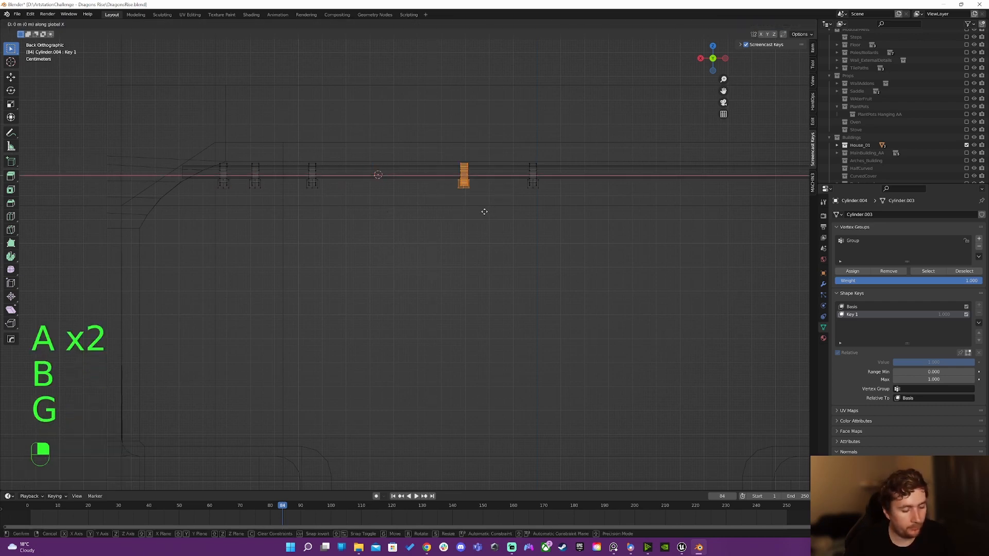
click(385, 212)
key(a)
key(a)
Step: Box-select the outermost ring with its patch and move it about 0.6 m along X to just beside the fourth ring
key(b)
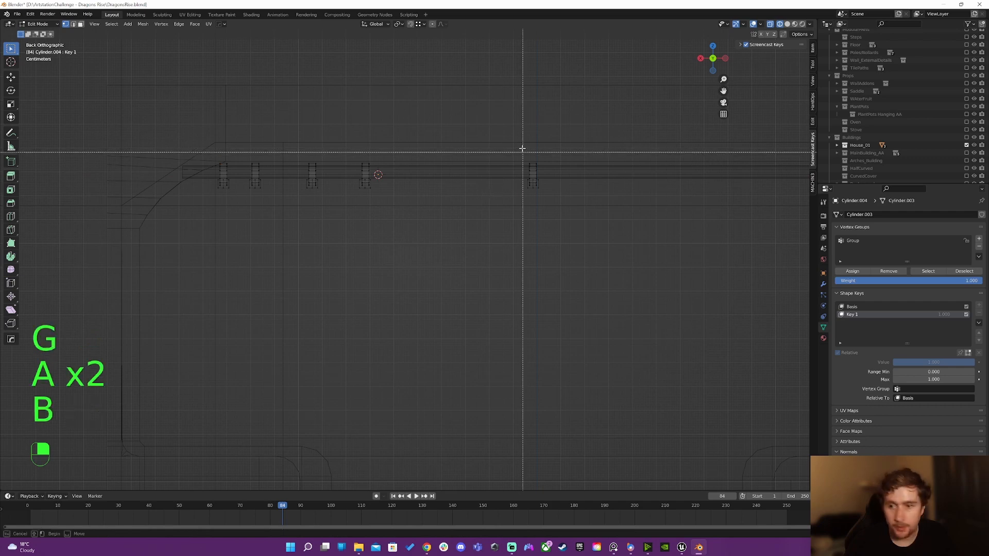
drag(521, 148, 571, 223)
key(g)
key(x)
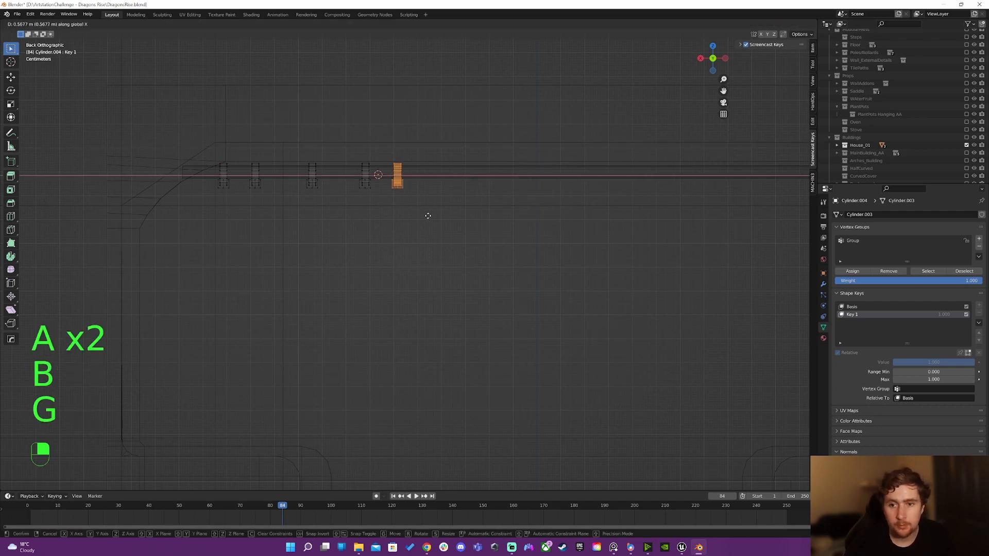
click(421, 217)
key(a)
key(a)
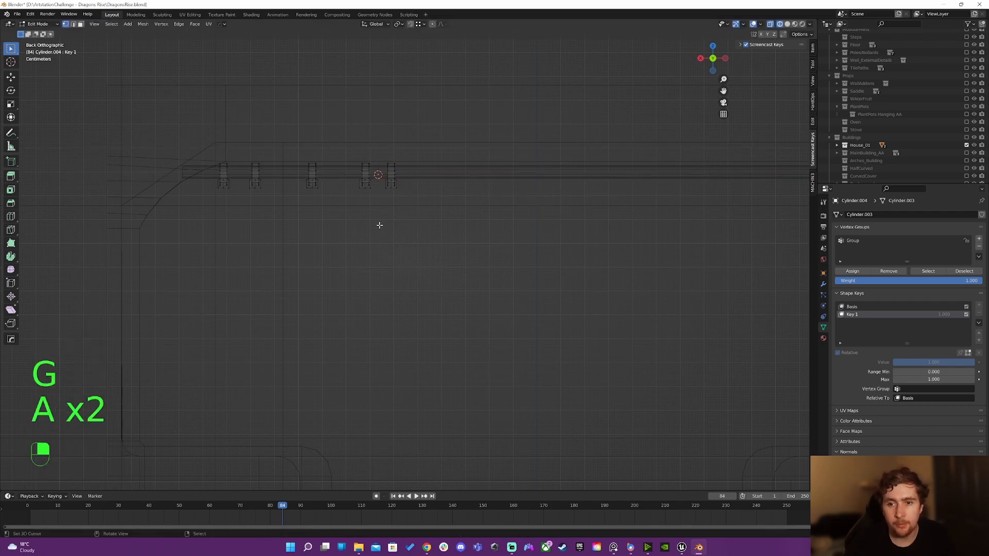
Step: Return to object mode with solid shading and set the Key 1 shape key value to 0.000
key(Tab)
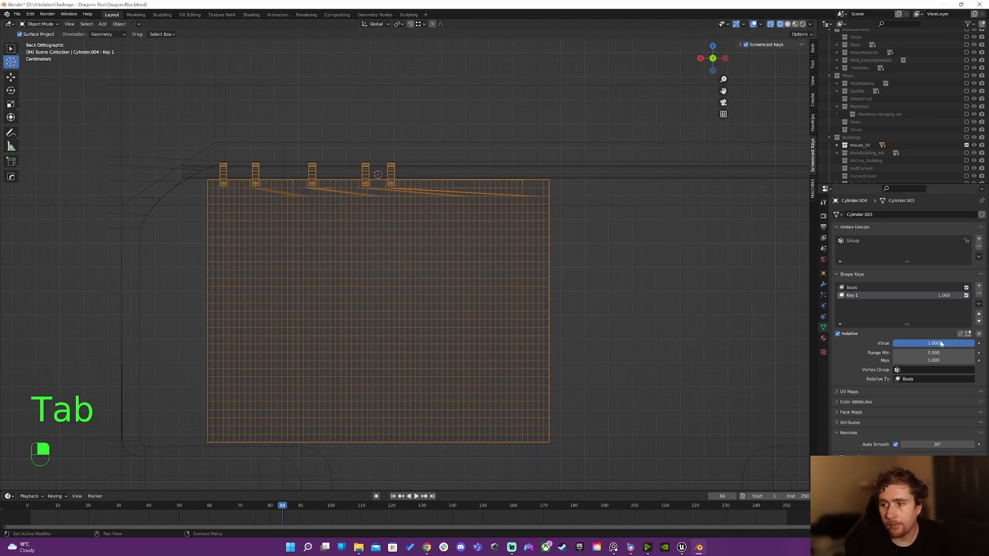
key(z)
drag(936, 345, 896, 345)
Step: Select the linked geometry of all five rings in edit mode and separate the selection from the curtain into its own object
key(Tab)
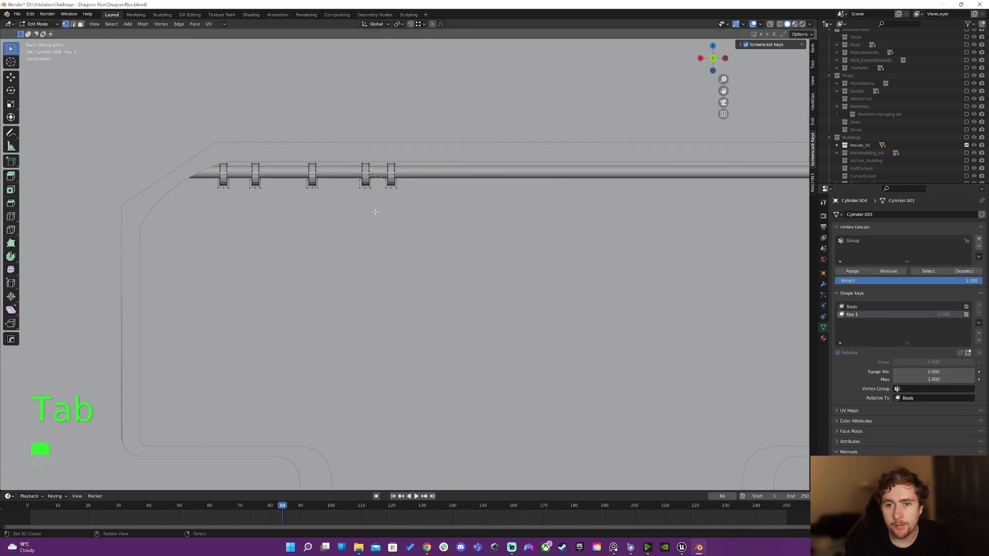
key(a)
key(a)
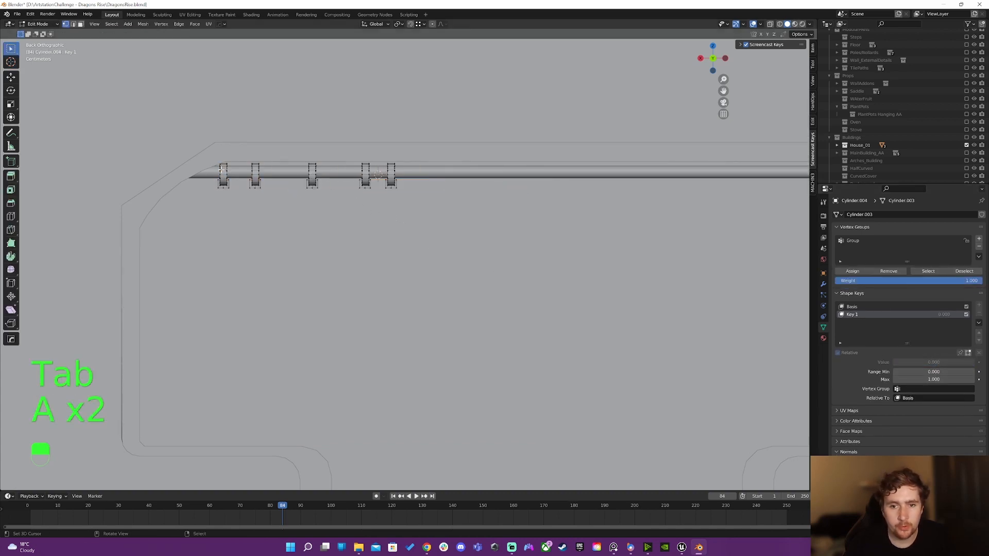
key(l)
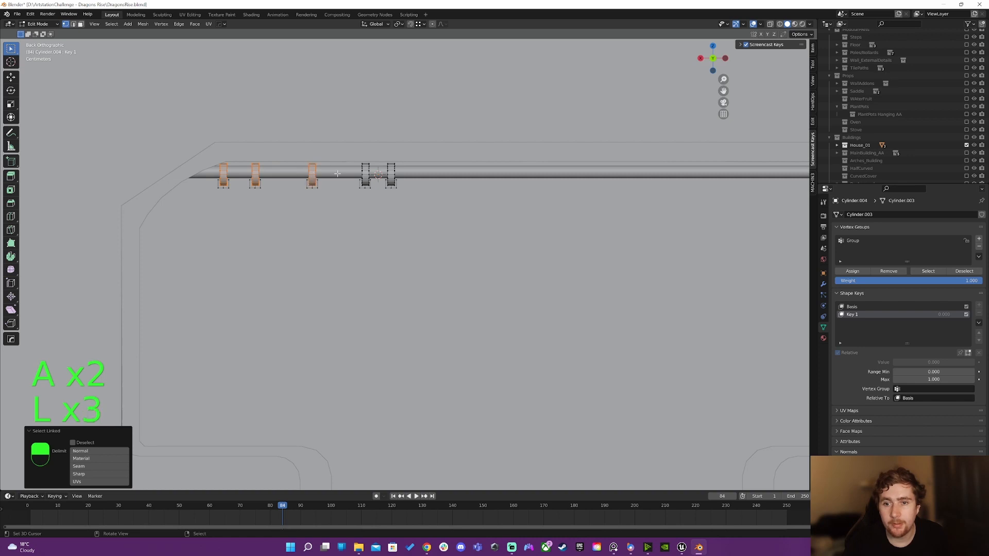
key(l)
key(l)
key(p)
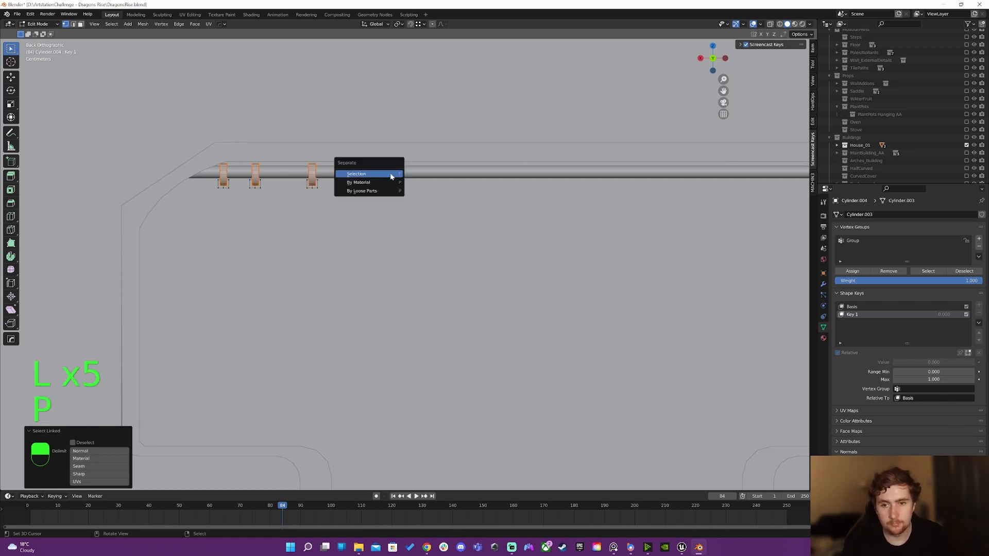
click(379, 176)
Step: Select the curtain in object mode and play the timeline from the first frame, stopping at frame 40
key(Tab)
click(366, 218)
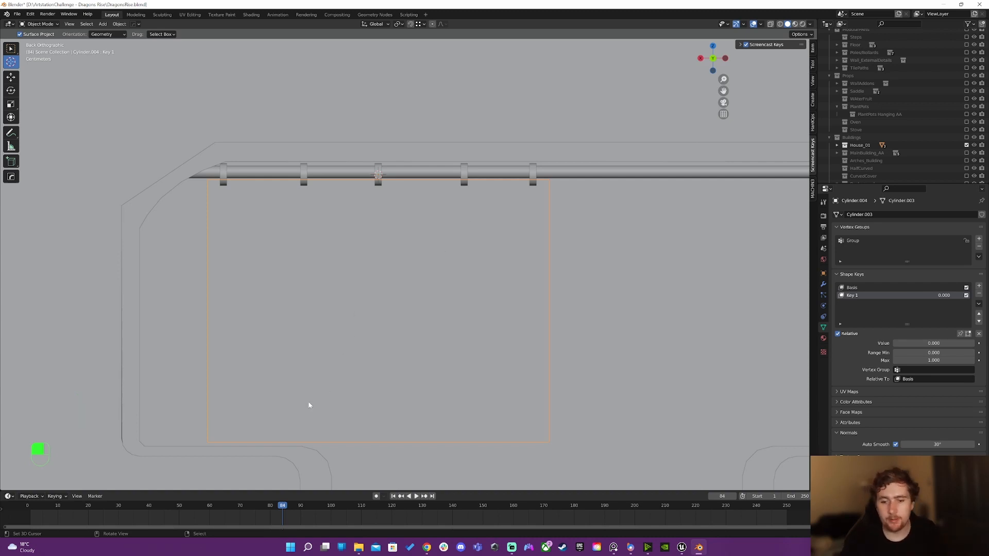
click(31, 505)
key(space)
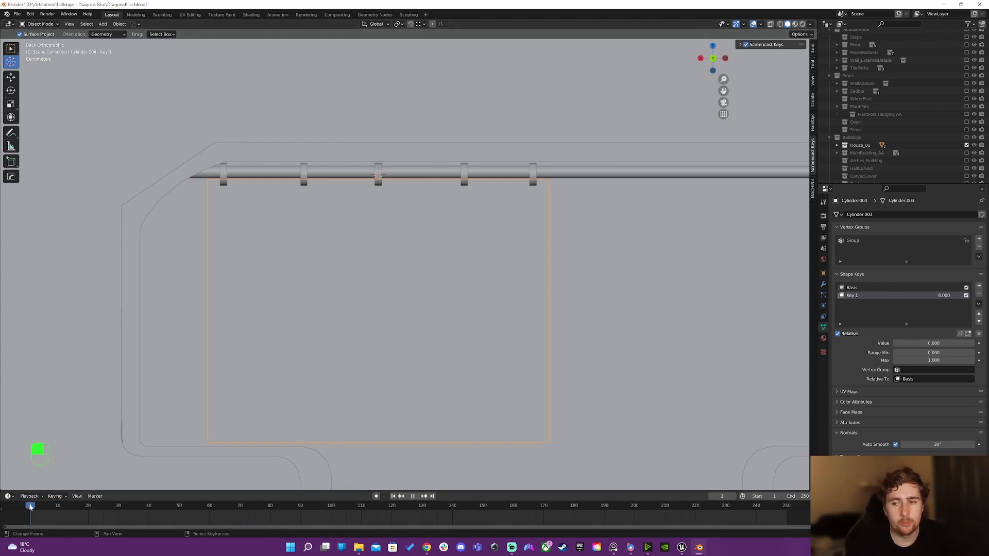
key(space)
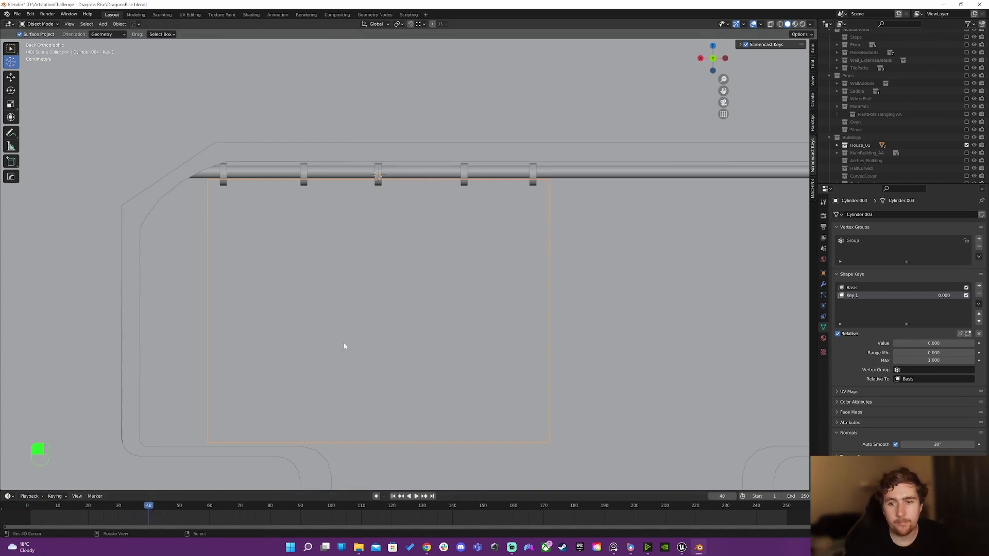
Step: Keyframe the Key 1 shape key value at 0.000 on frame 40 for both the rings and the curtain
click(306, 173)
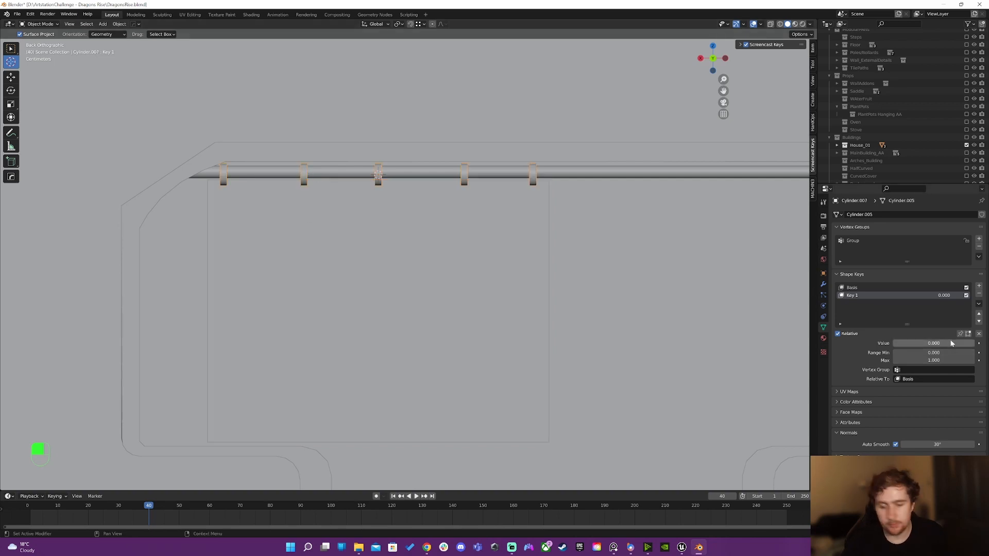
key(i)
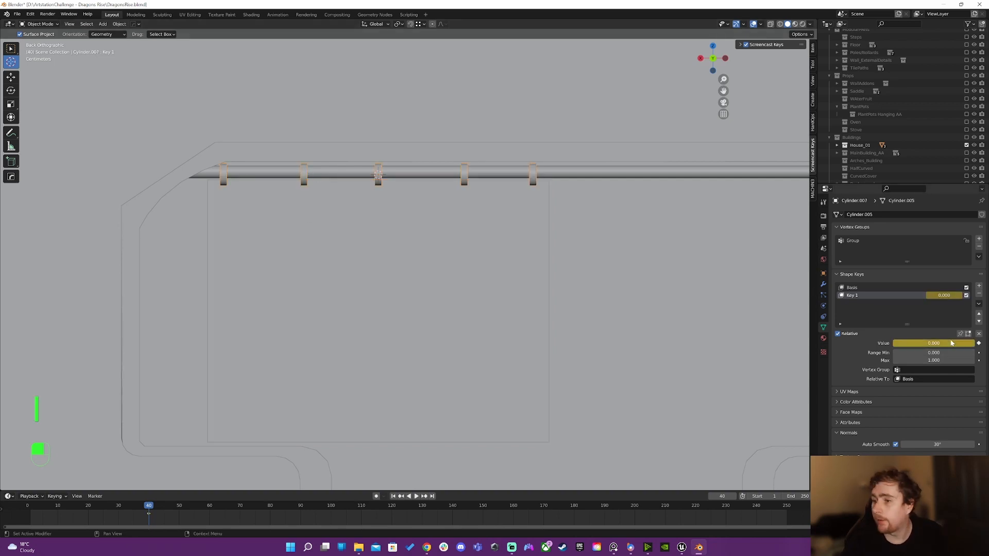
click(249, 314)
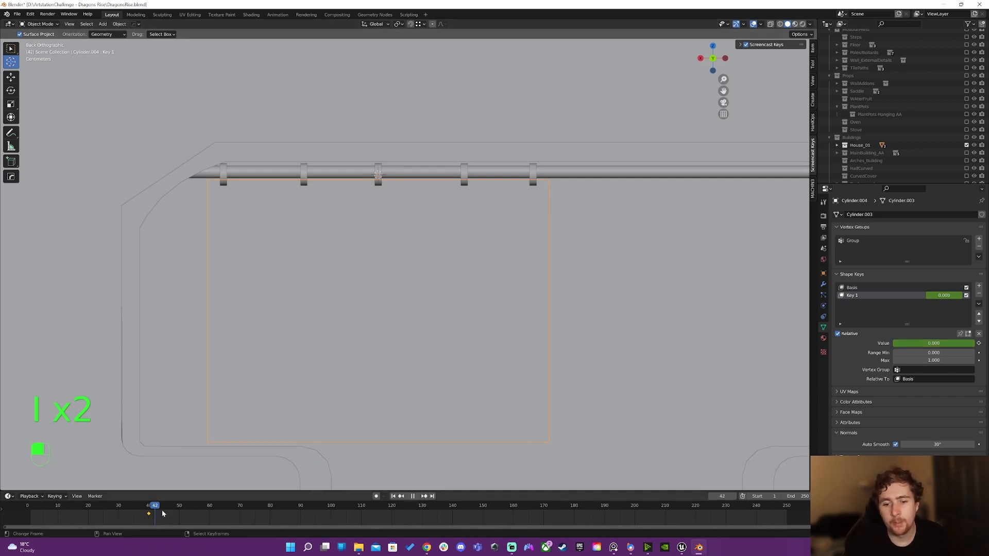
Step: Keyframe the Key 1 shape key value at 1.000 on frame 80 for both the curtain and the rings
drag(161, 510, 270, 510)
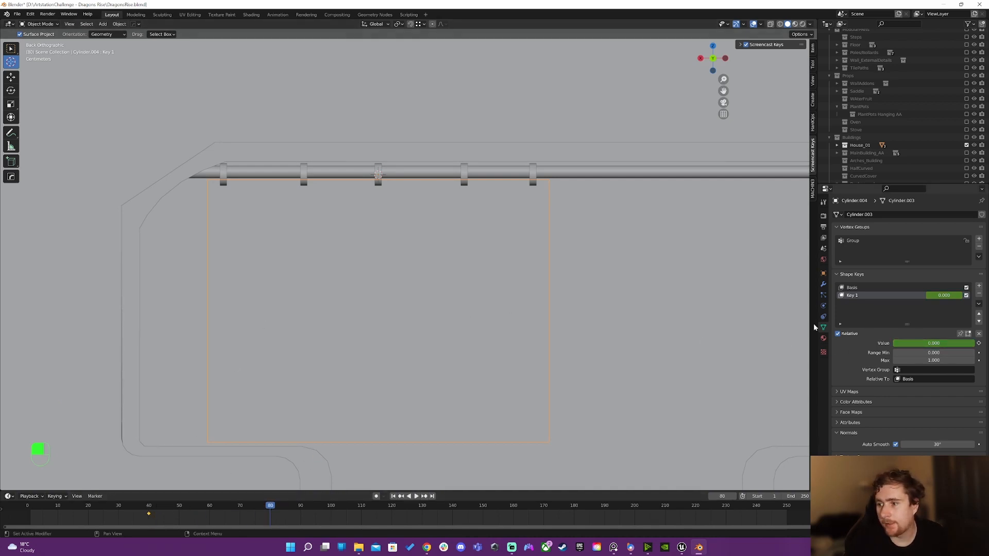
drag(942, 343, 952, 343)
key(i)
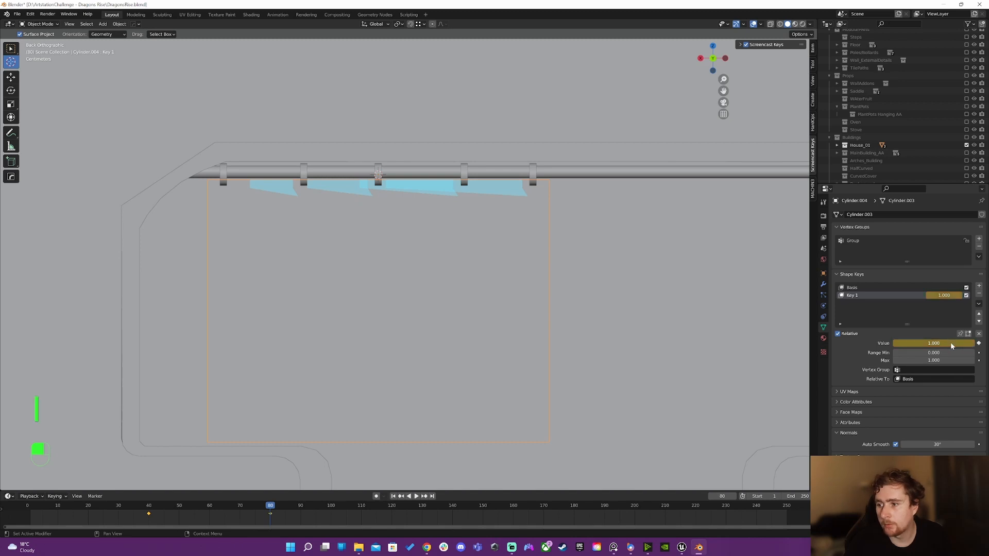
click(306, 176)
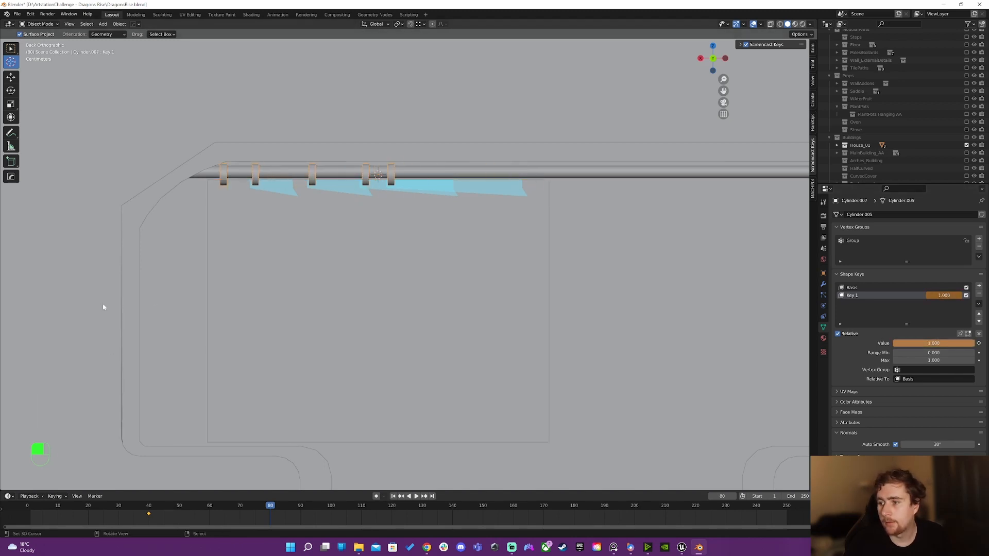
key(i)
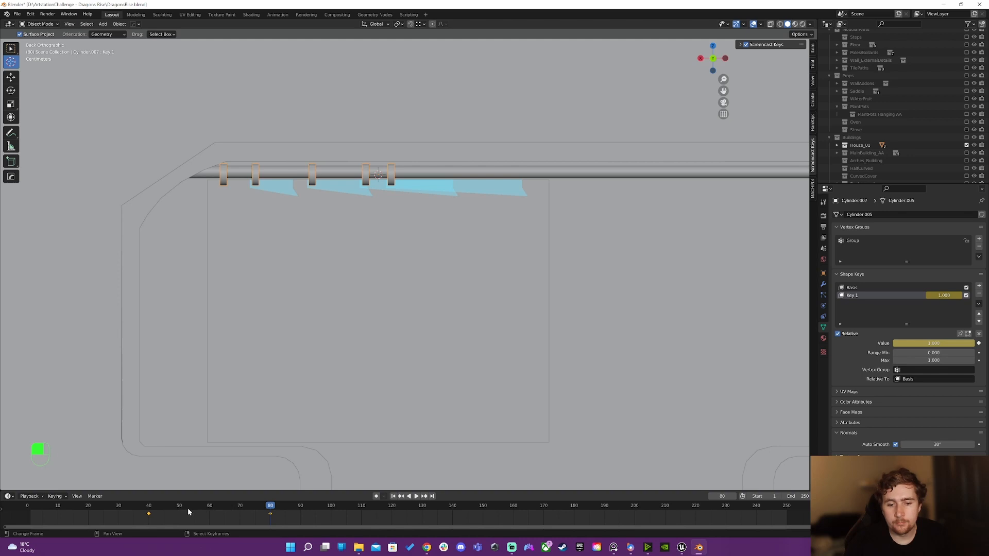
Step: Return to frame 0, select the curtain and open its physics settings
drag(210, 510, 11, 508)
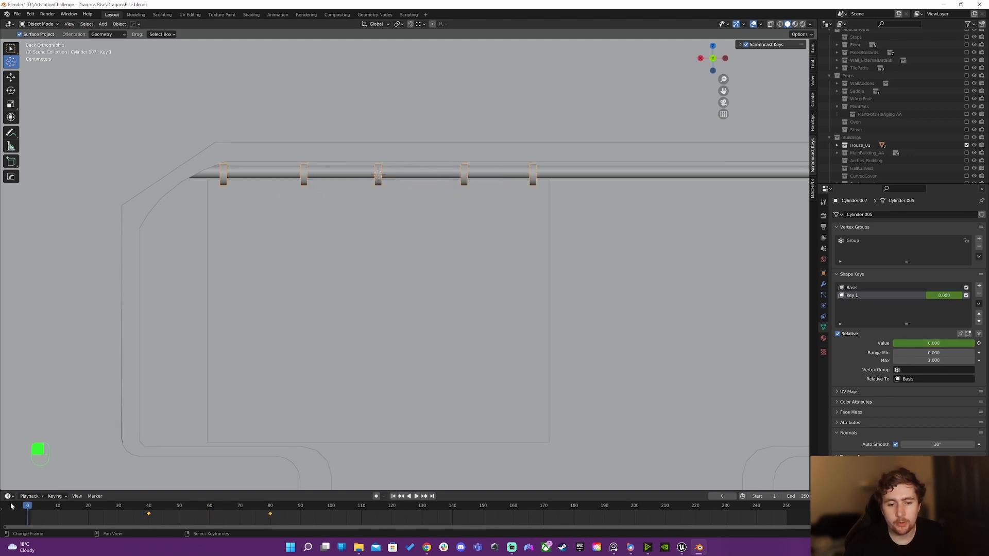
click(426, 227)
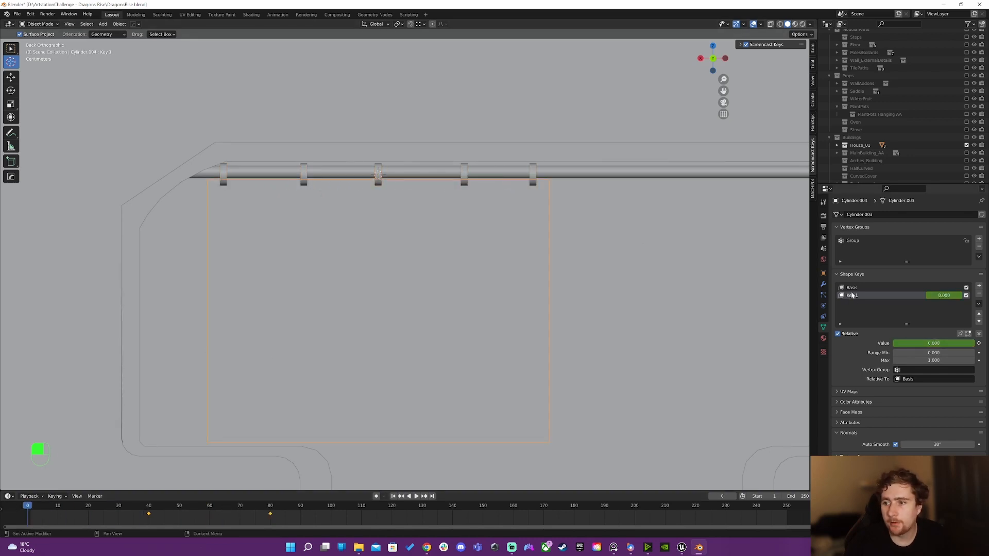
click(823, 284)
click(875, 215)
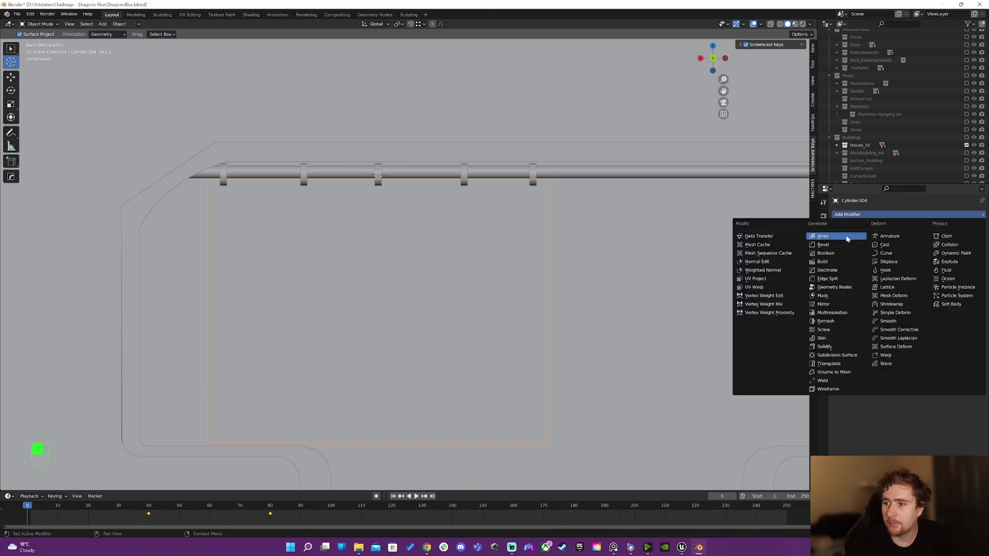
key(Escape)
click(823, 305)
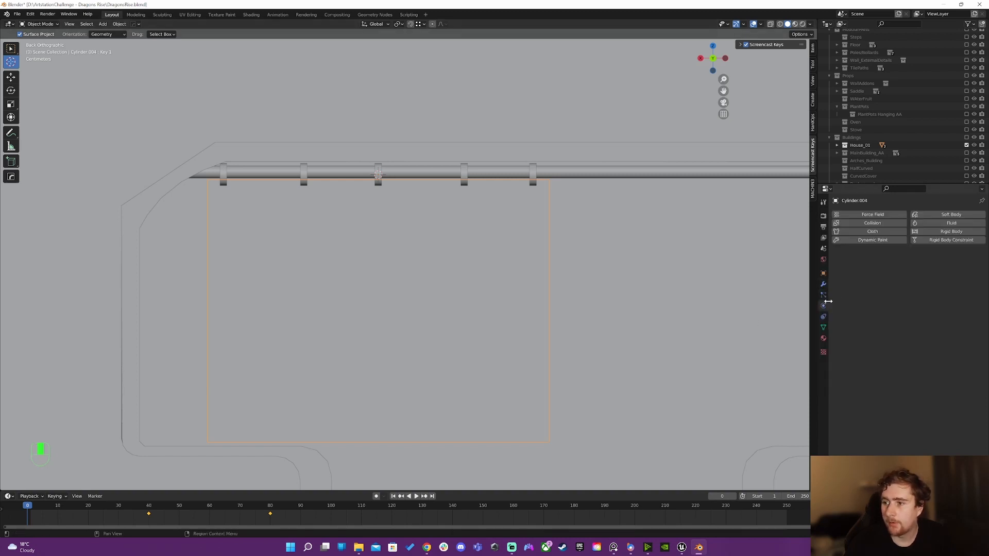
Step: Remove the mistakenly added collision physics from the curtain and enable cloth physics on it instead
click(878, 228)
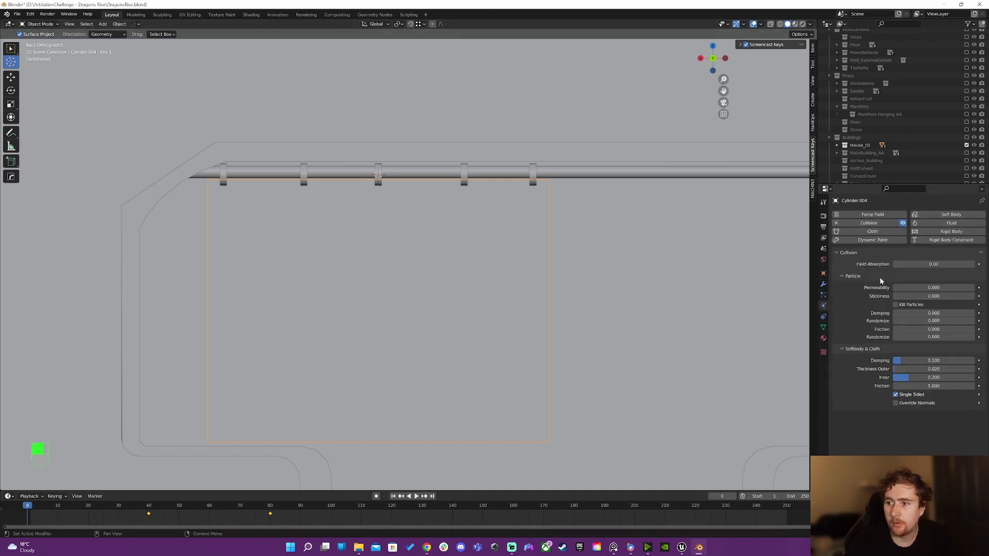
click(880, 224)
click(875, 231)
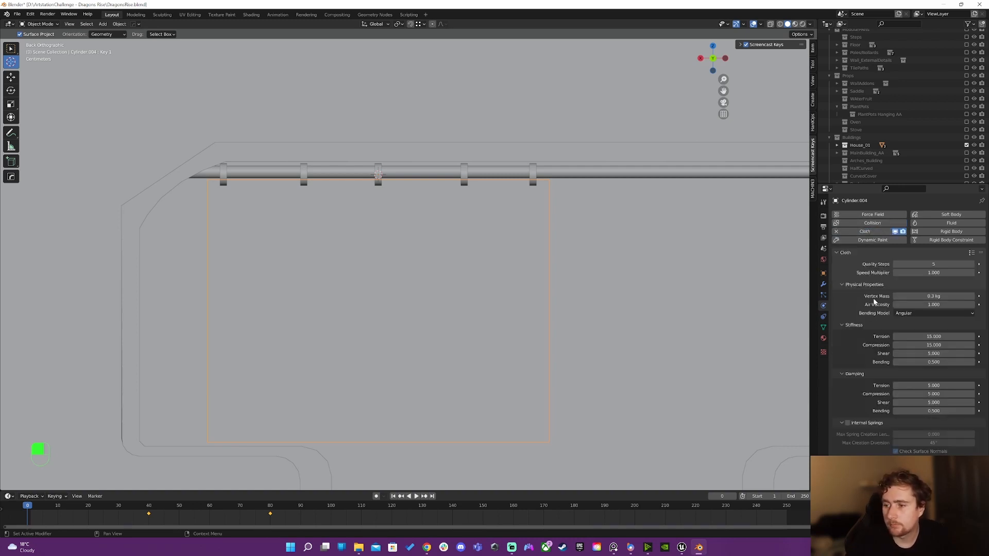
Step: Apply the Cotton preset to the curtain's cloth physics and review the settings down to the Shape section
scroll(873, 330, down, 5)
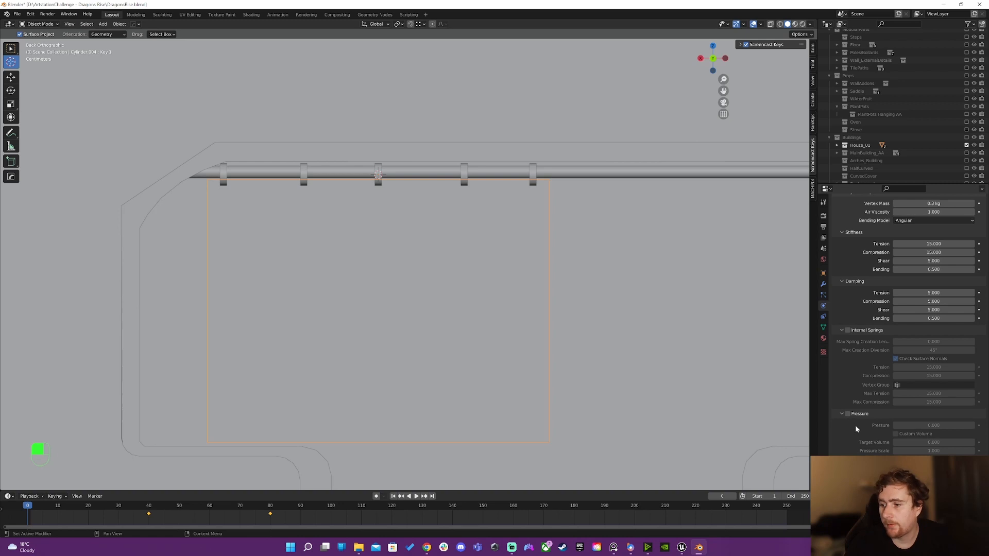
scroll(855, 425, down, 3)
scroll(906, 361, down, 4)
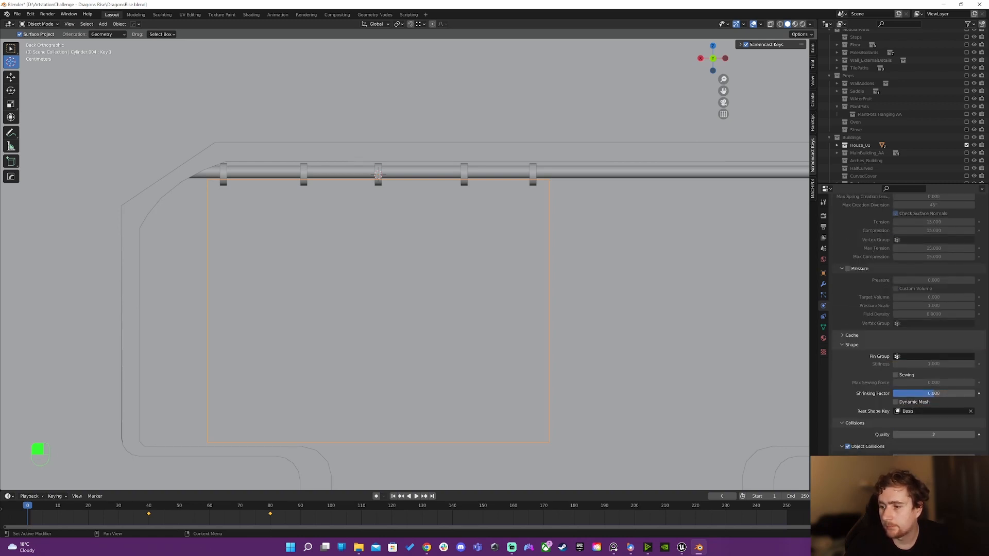
scroll(909, 326, down, 2)
scroll(842, 289, up, 15)
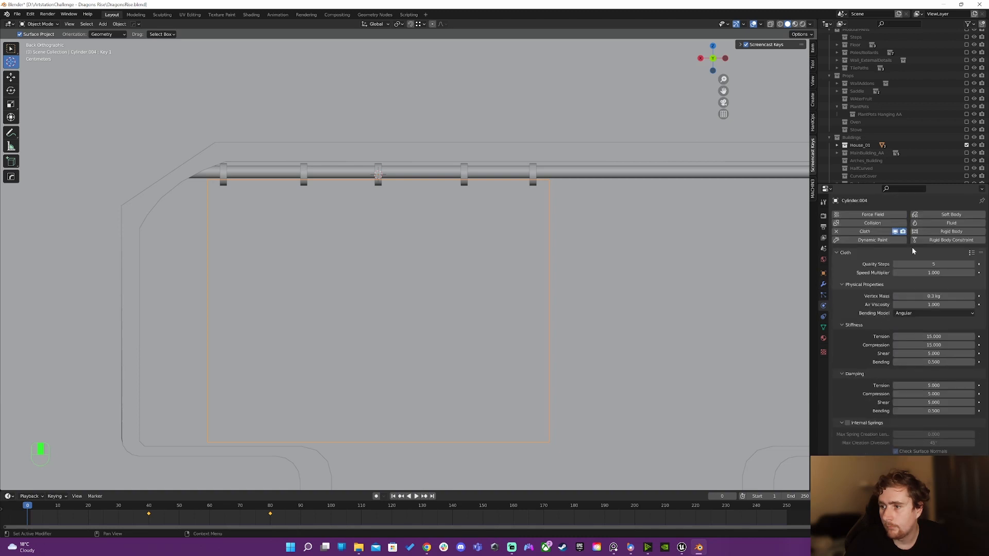
click(955, 253)
click(971, 253)
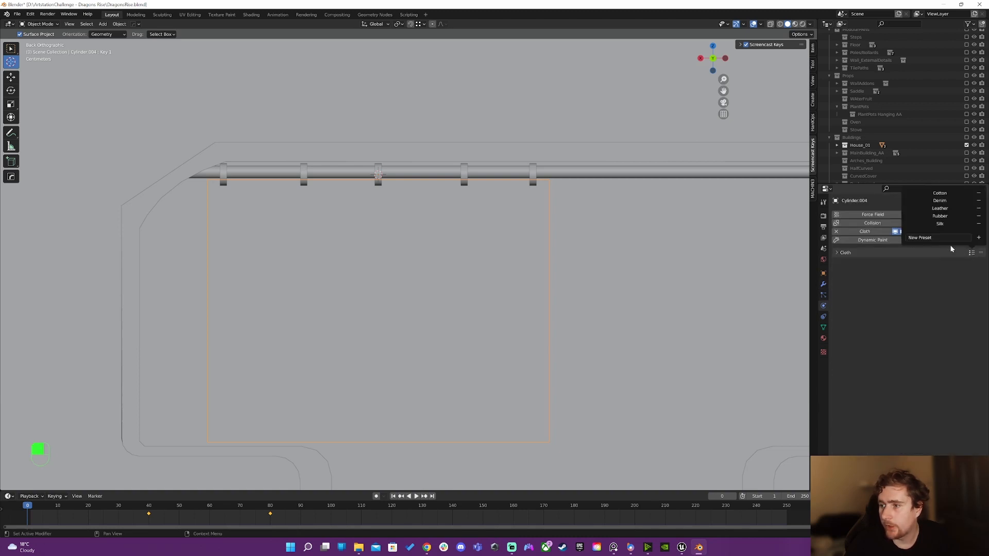
click(953, 199)
click(835, 252)
scroll(863, 380, down, 10)
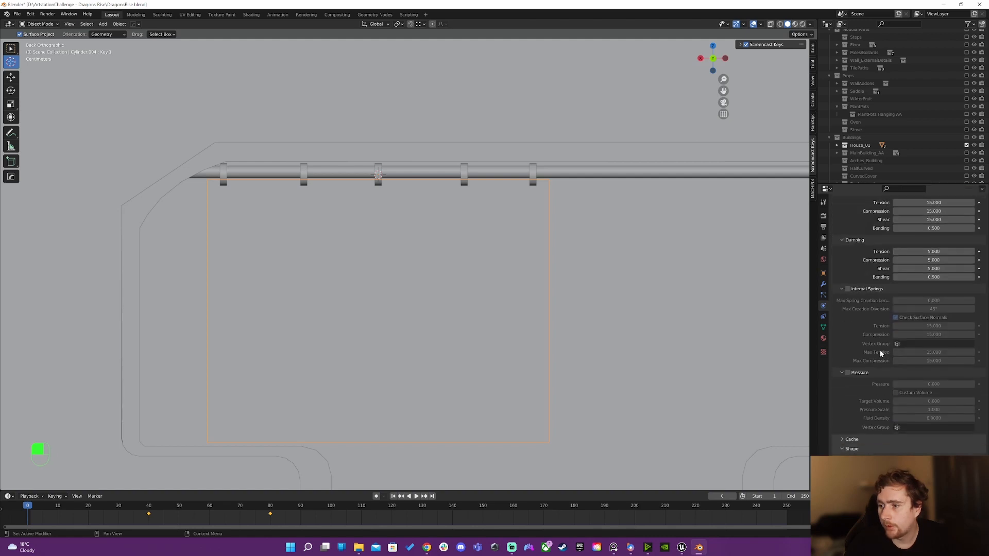
scroll(863, 376, up, 4)
scroll(867, 369, down, 4)
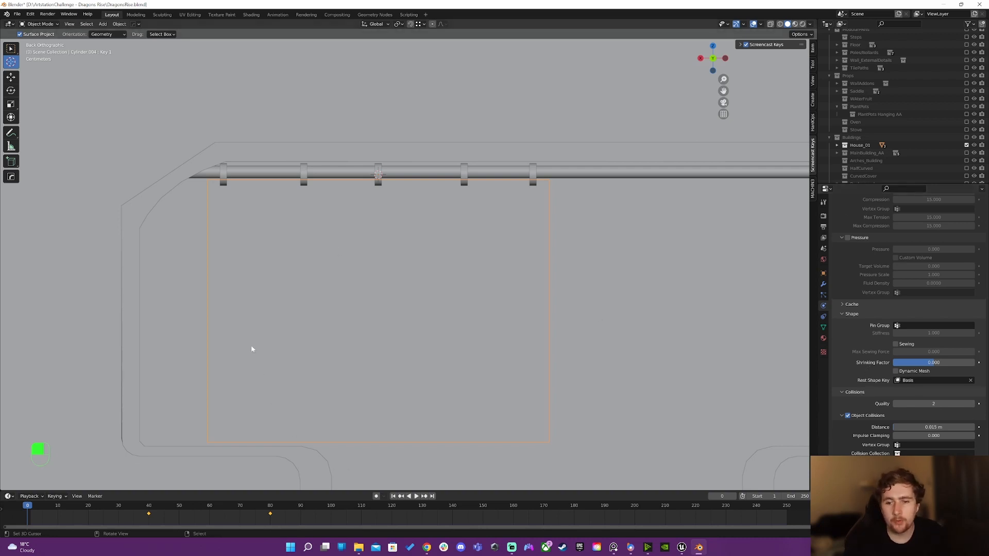
Step: Set the cloth pin group to Group and play the simulation from frame 0, stopping at frame 75
click(927, 326)
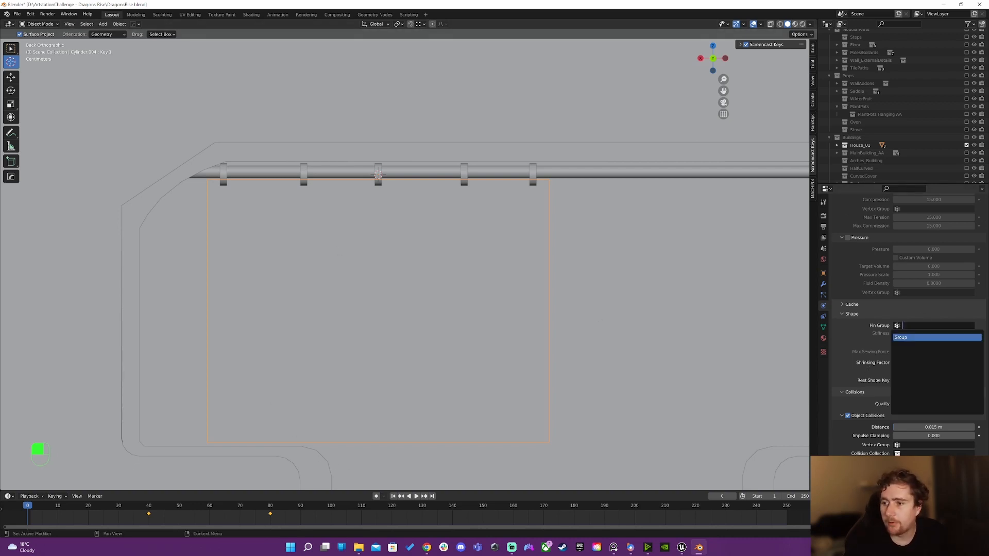
click(922, 337)
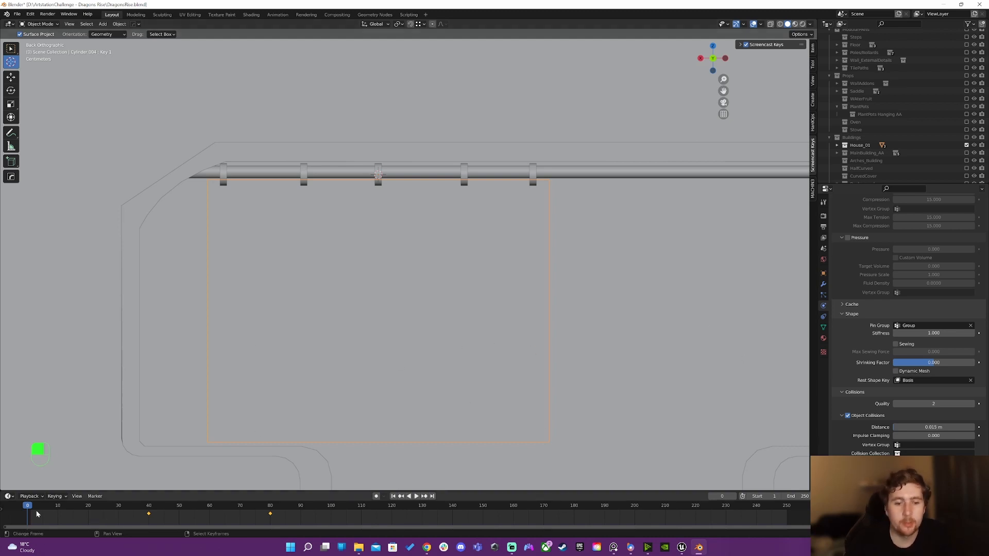
key(space)
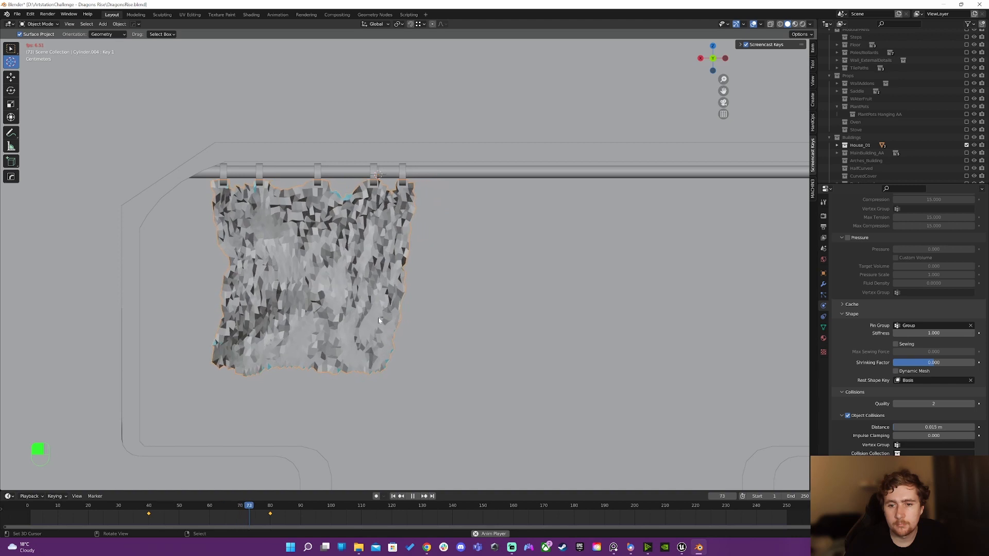
key(space)
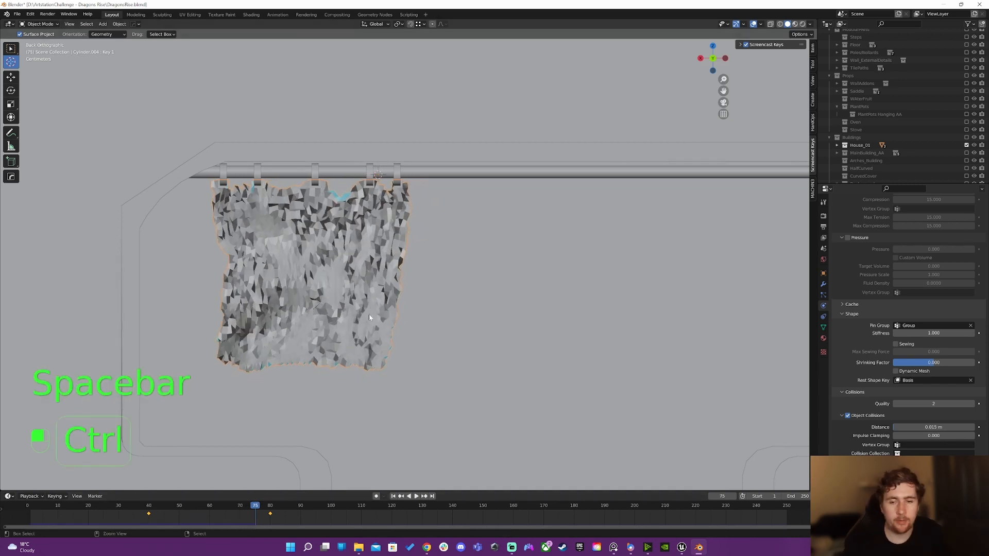
Step: Undo the curtain's pin group, preset and cloth physics
key(ctrl+z)
key(ctrl+z)
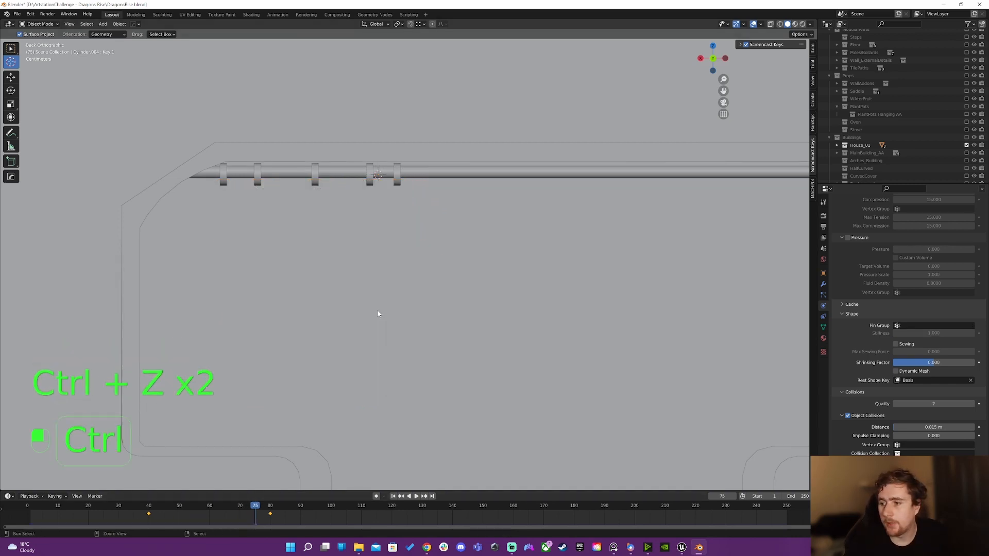
key(ctrl+z)
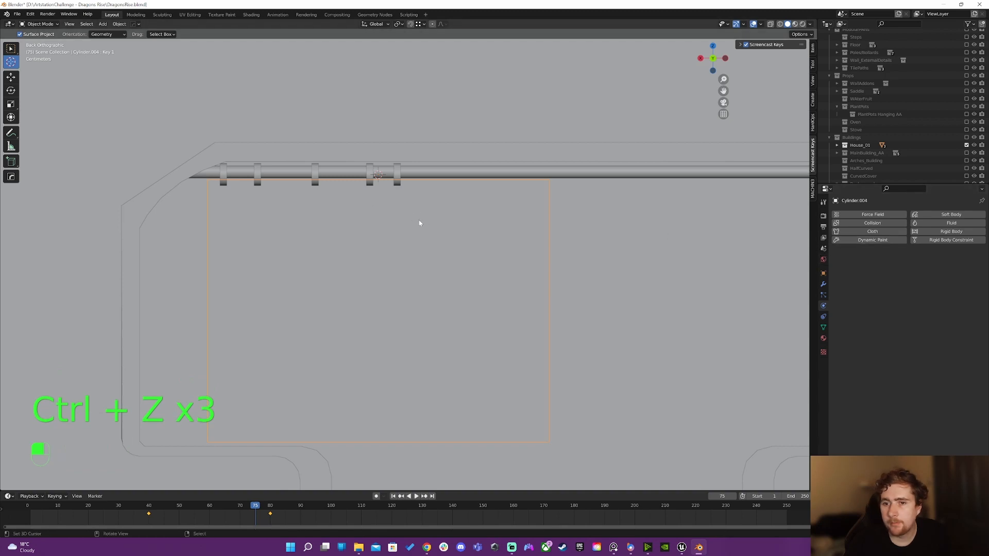
Step: Add cloth physics to the curtain with default settings and test the unpinned simulation from frame 0 to frame 19
click(891, 230)
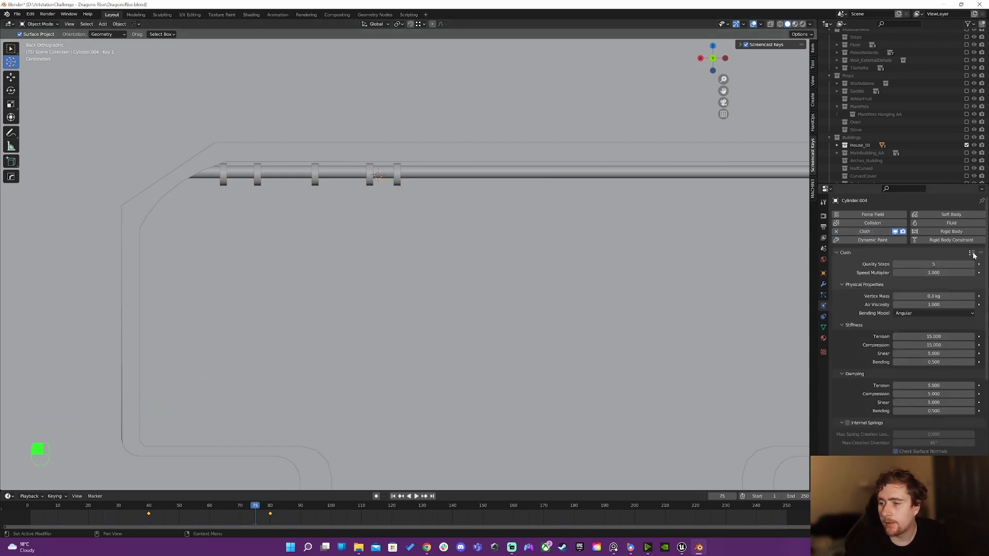
scroll(896, 316, down, 3)
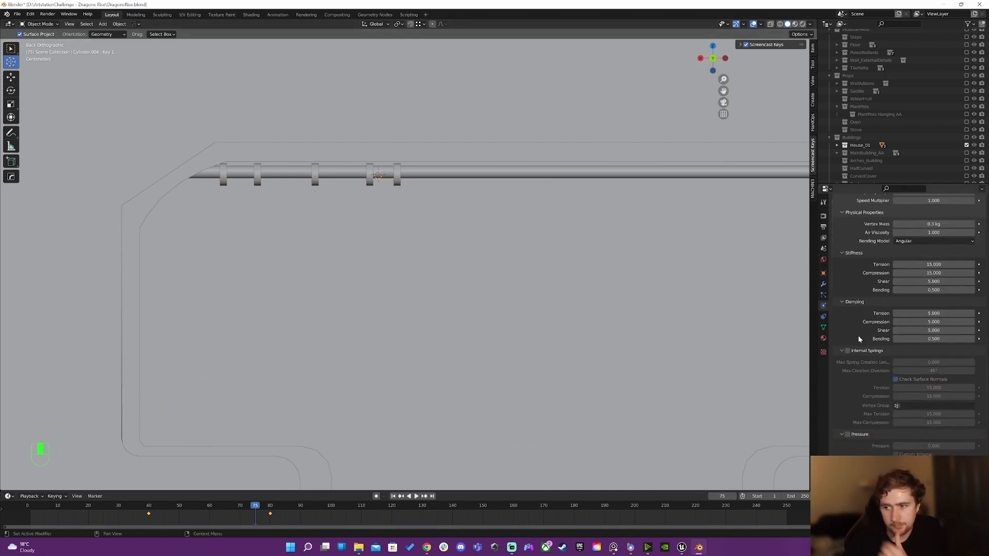
scroll(868, 337, down, 8)
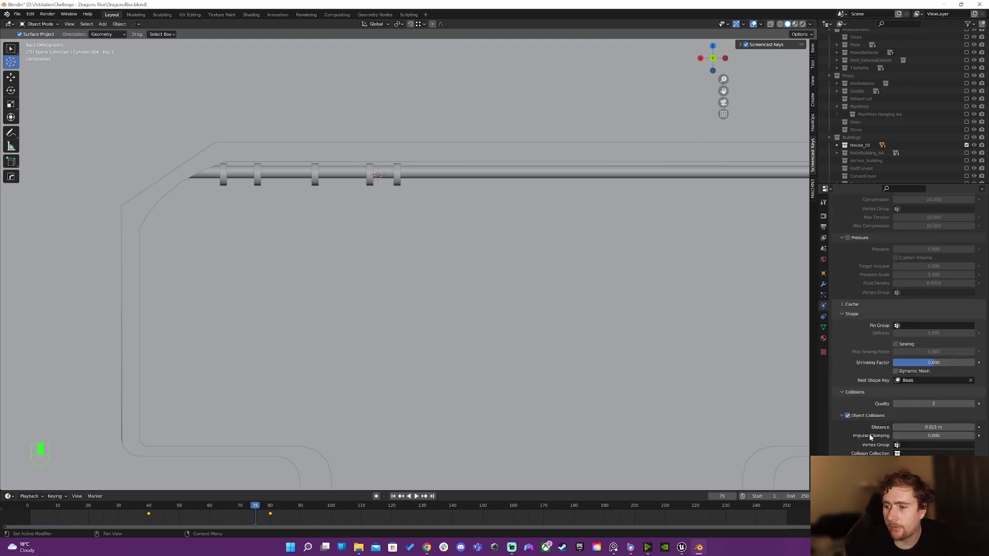
drag(206, 505, 28, 505)
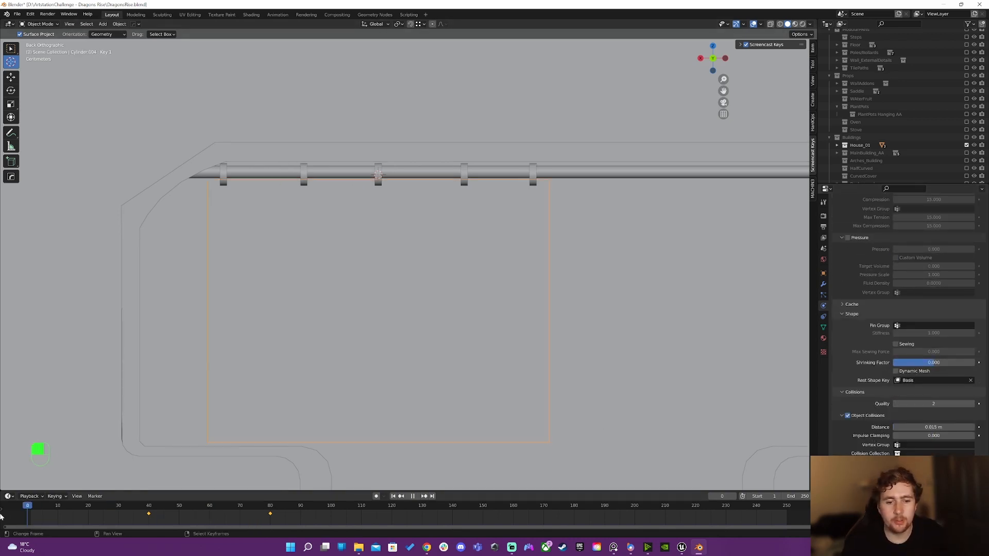
key(space)
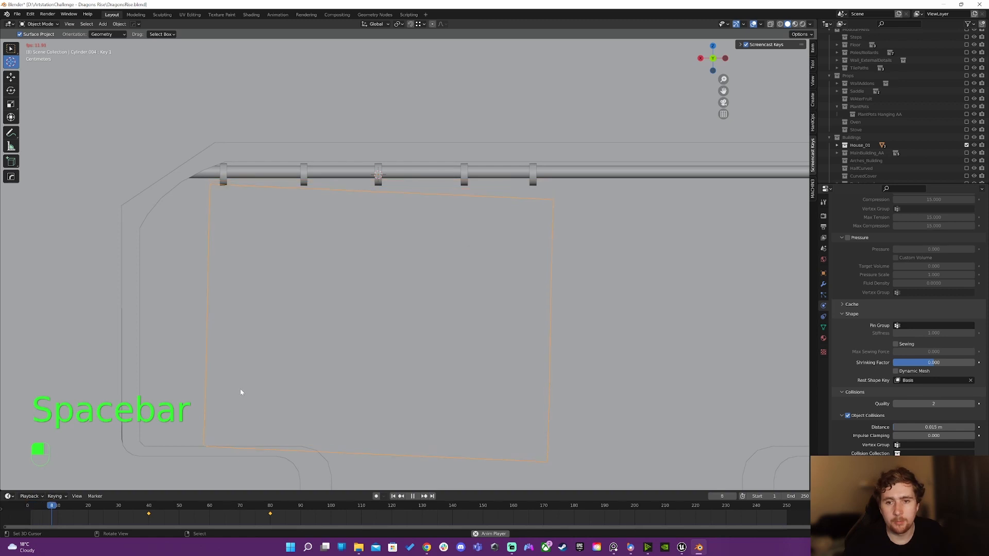
key(space)
Step: Set the curtain's cloth pin group to Group, play the simulation from frame 0, and return to the starting frame
click(933, 326)
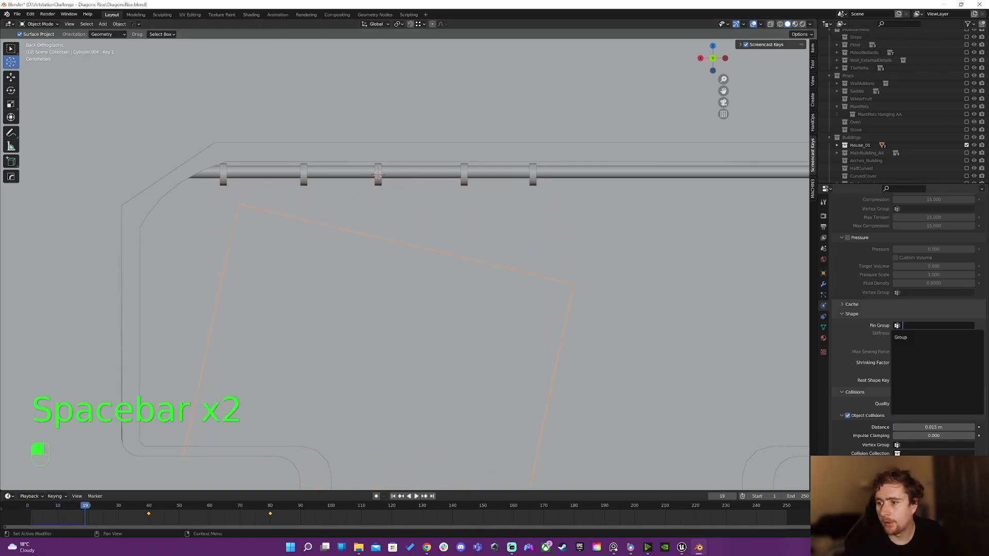
click(914, 337)
drag(81, 515, 28, 515)
key(space)
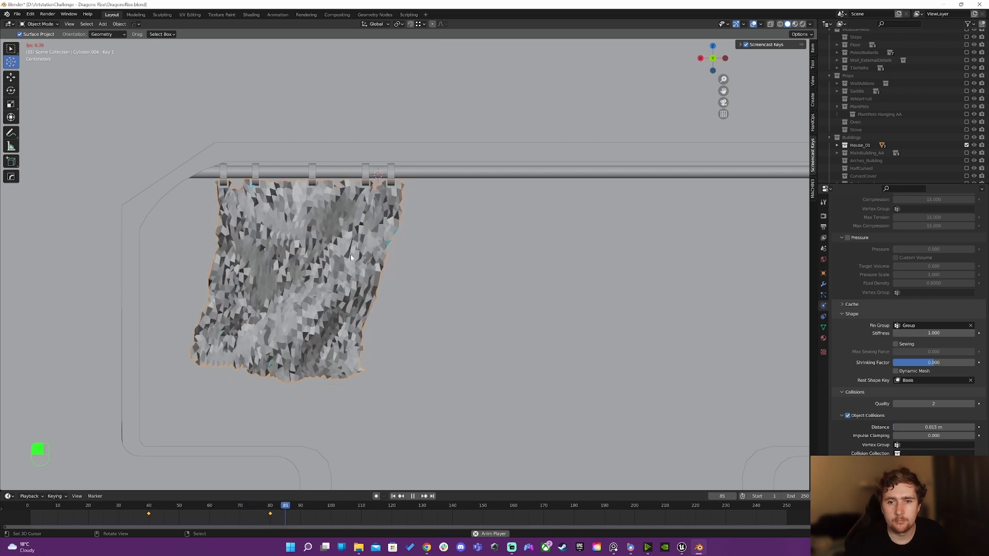
key(space)
key(ctrl+z)
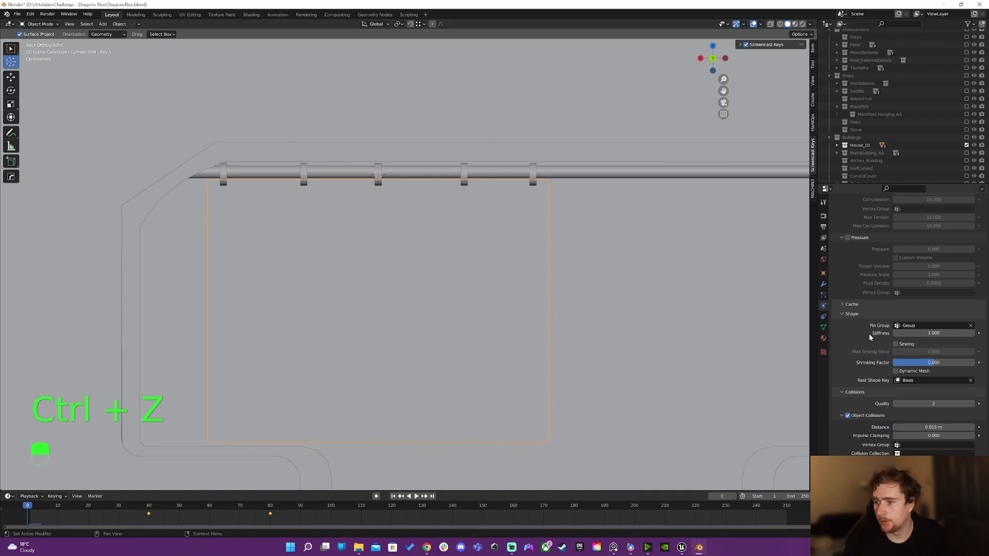
Step: View the curtain within the kitchen opening and examine its cloth settings from Quality Steps to the Shape section
mouse_move(495, 326)
middle_down()
mouse_move(483, 320)
mouse_move(492, 327)
middle_up()
shift+middle_drag(492, 327, 468, 265)
scroll(478, 261, down, 4)
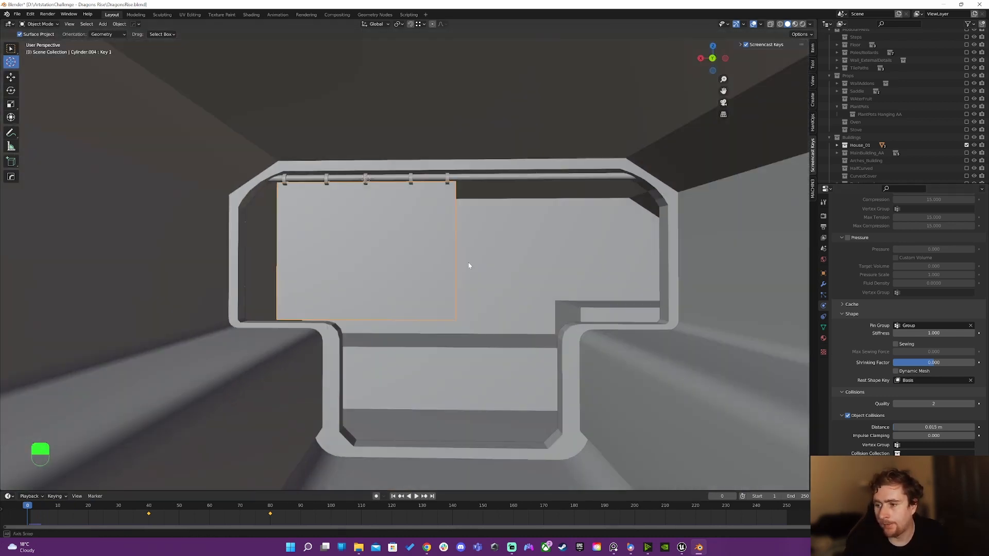
scroll(852, 226, up, 10)
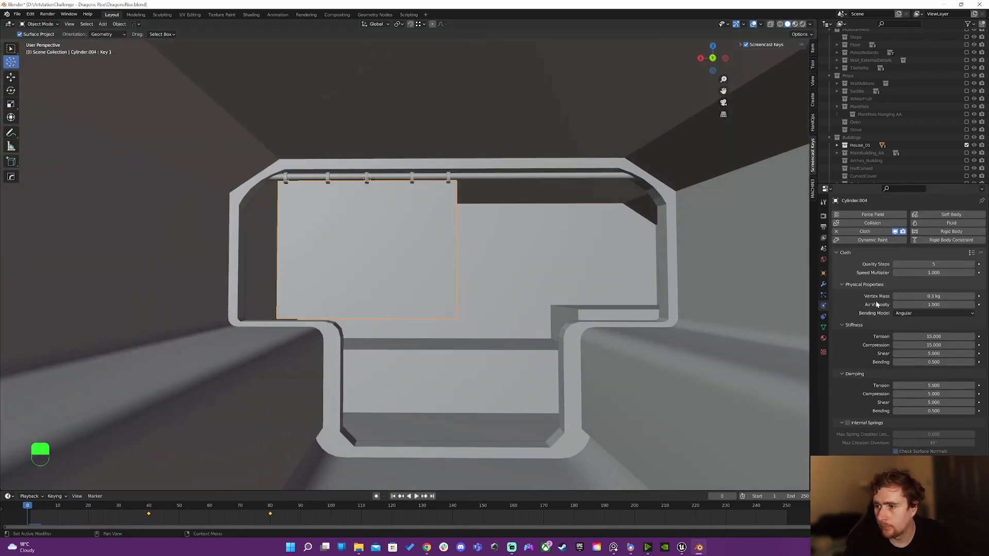
click(906, 265)
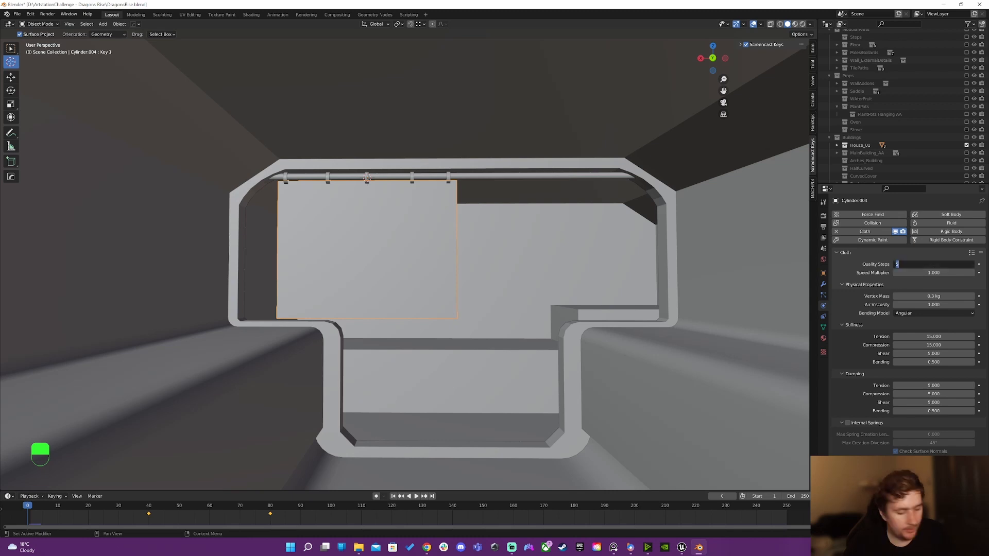
key(Return)
scroll(901, 319, down, 12)
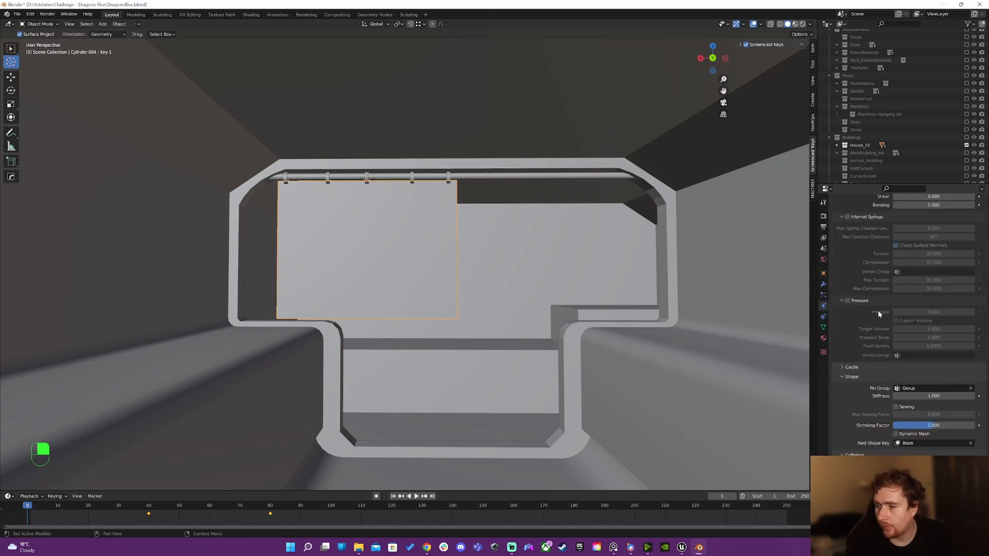
scroll(902, 319, up, 2)
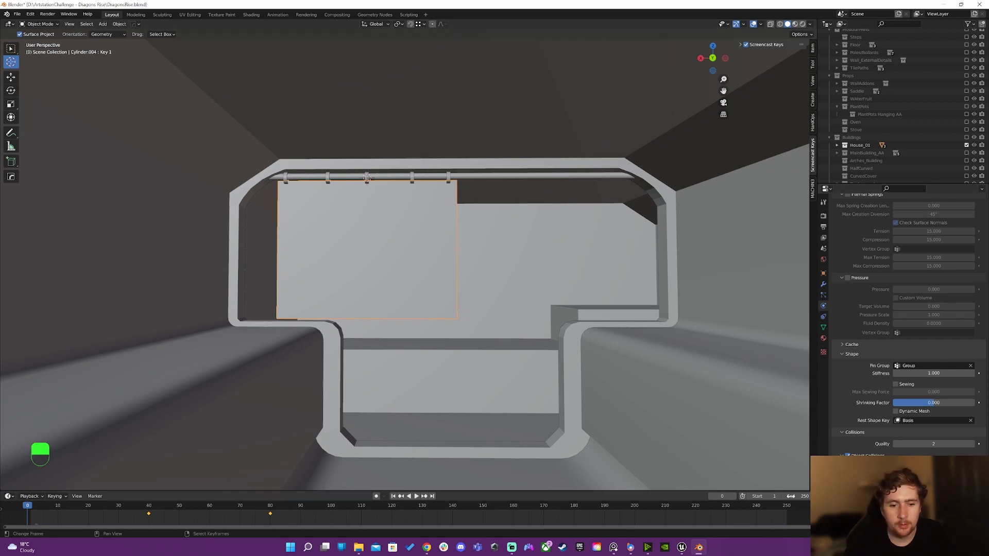
Step: Play the pinned curtain's cloth simulation, stop it at frame 108, and apply smooth shading to the curtain
key(space)
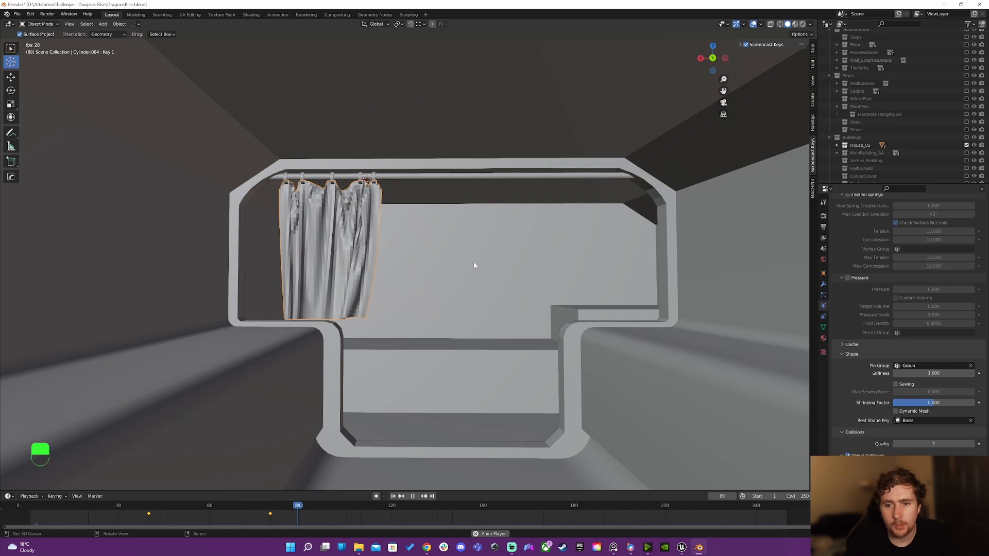
key(space)
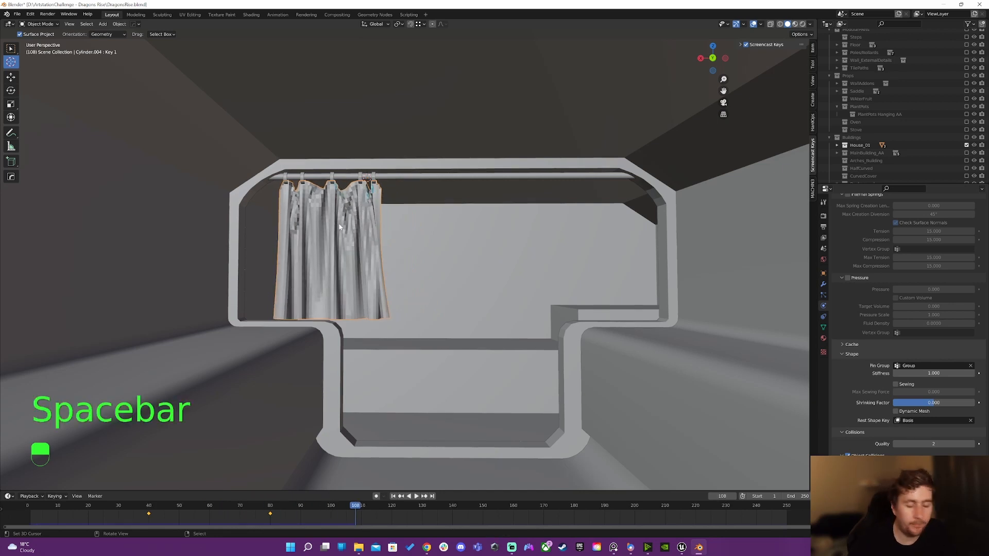
key(w)
click(332, 195)
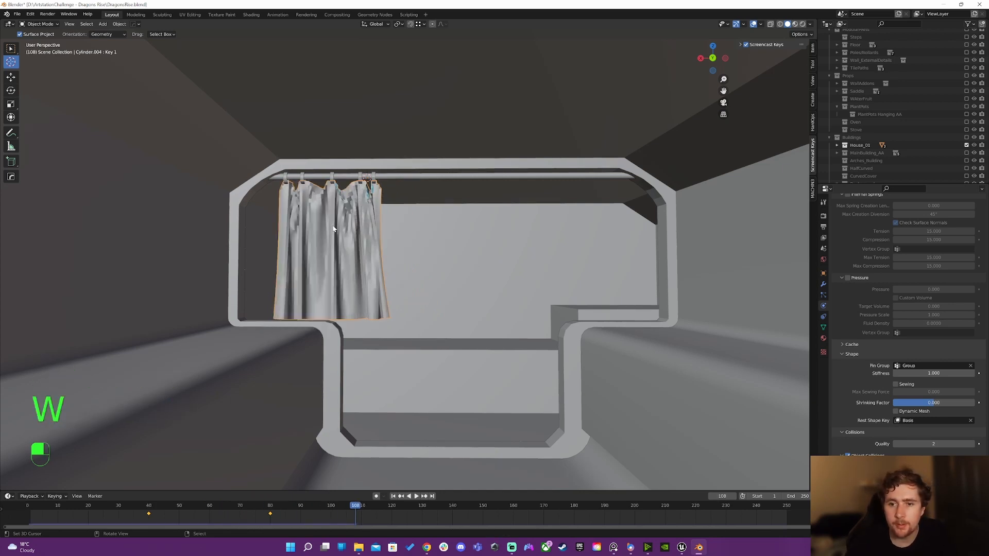
key(w)
click(332, 230)
Step: Set the curtain mesh's Auto Smooth angle to 180°
click(823, 327)
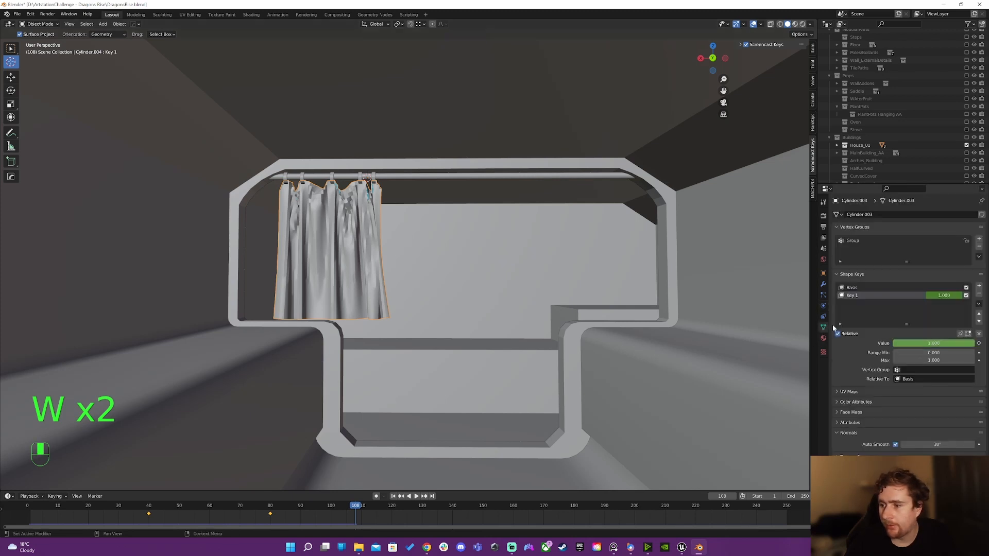
click(823, 337)
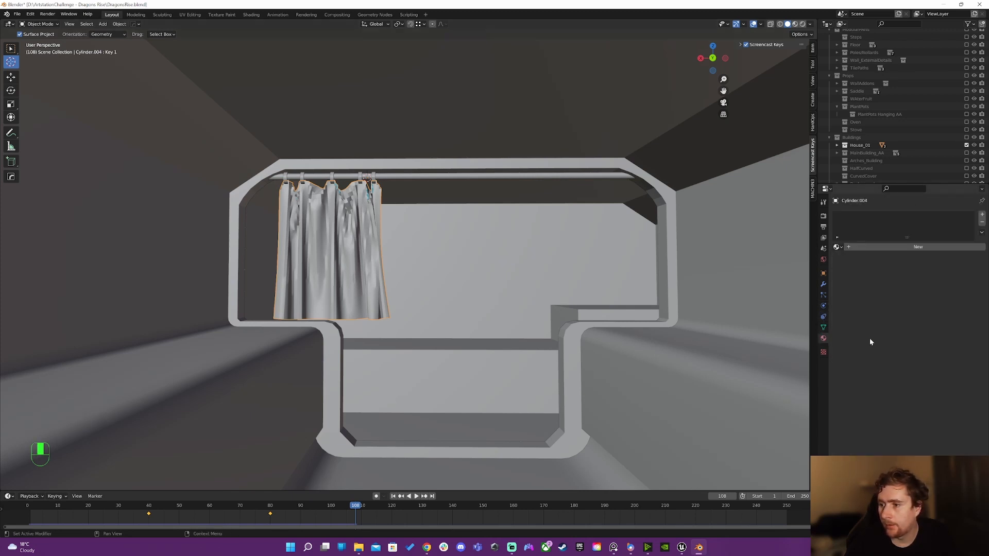
click(823, 328)
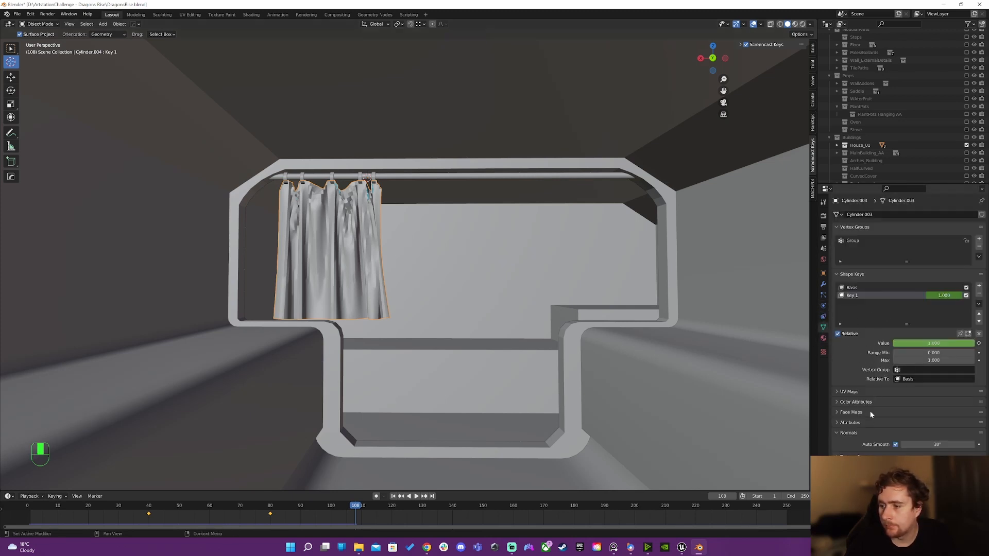
drag(917, 445, 973, 444)
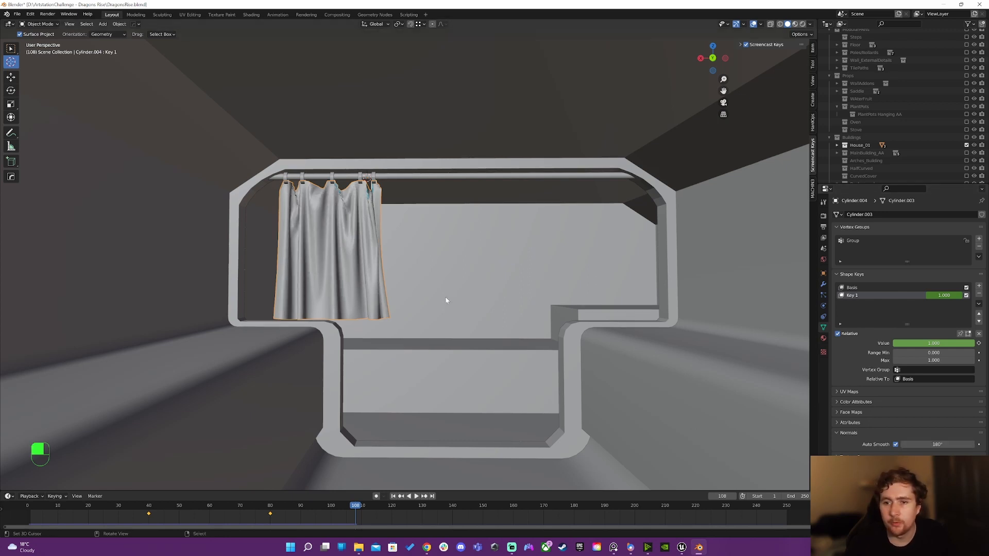
Step: Replay the smooth-shaded curtain's simulation from frame 0 to frame 201 and examine how it hangs in the kitchen opening
scroll(446, 300, up, 6)
scroll(392, 275, down, 1)
key(shift+Left)
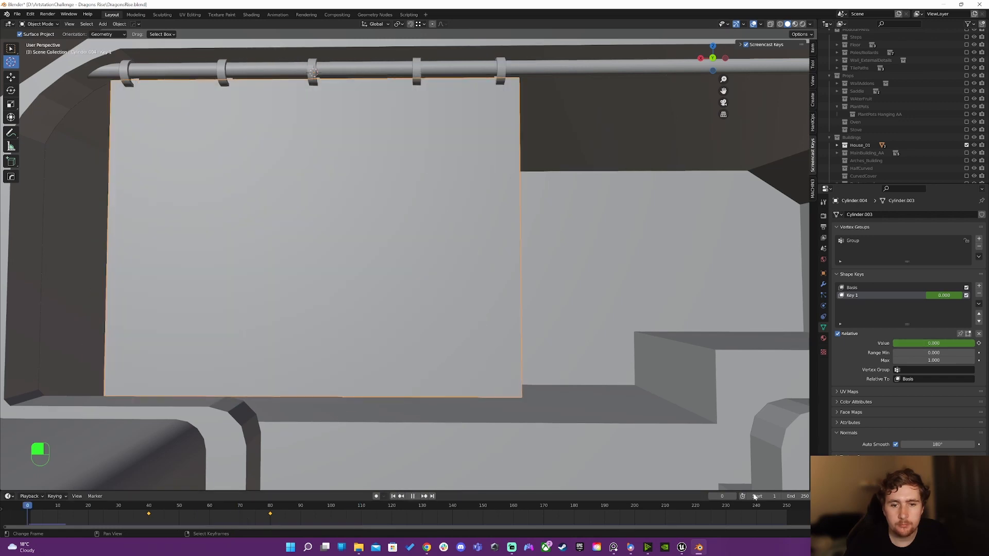
key(space)
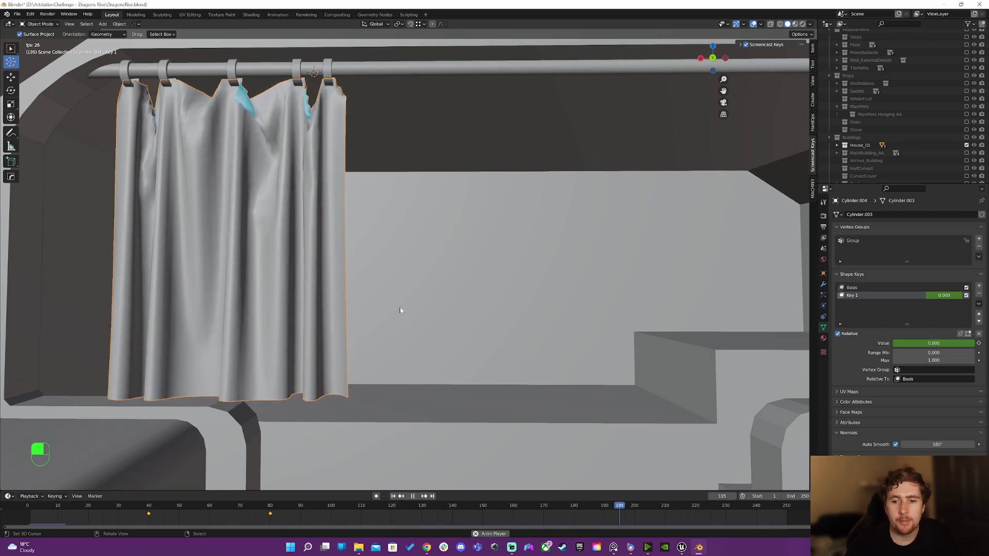
key(space)
scroll(386, 309, down, 5)
middle_drag(386, 309, 385, 287)
scroll(344, 286, up, 2)
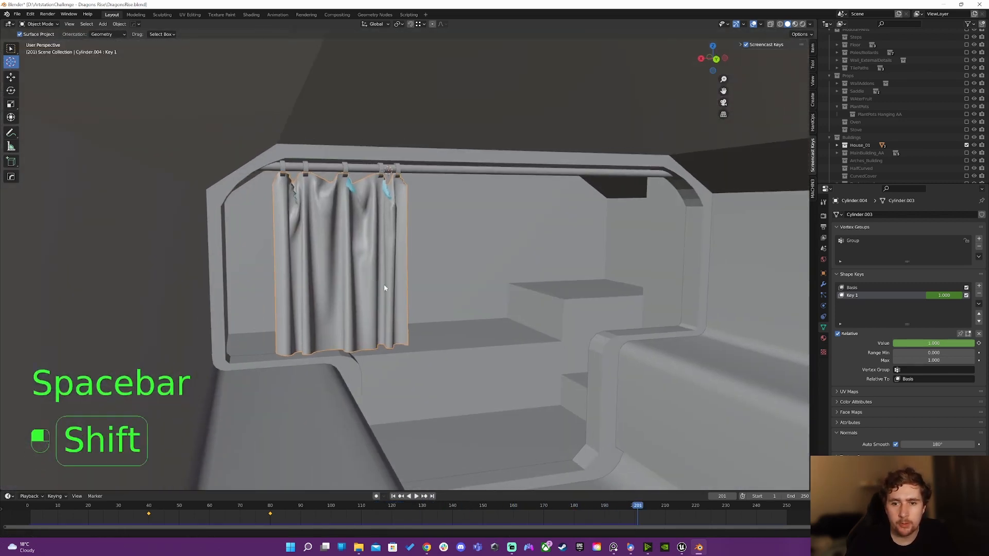
Step: Move the curtain together with its rings along the X axis, slightly closer to the corner end of the pipe
scroll(384, 287, up, 2)
shift+click(311, 155)
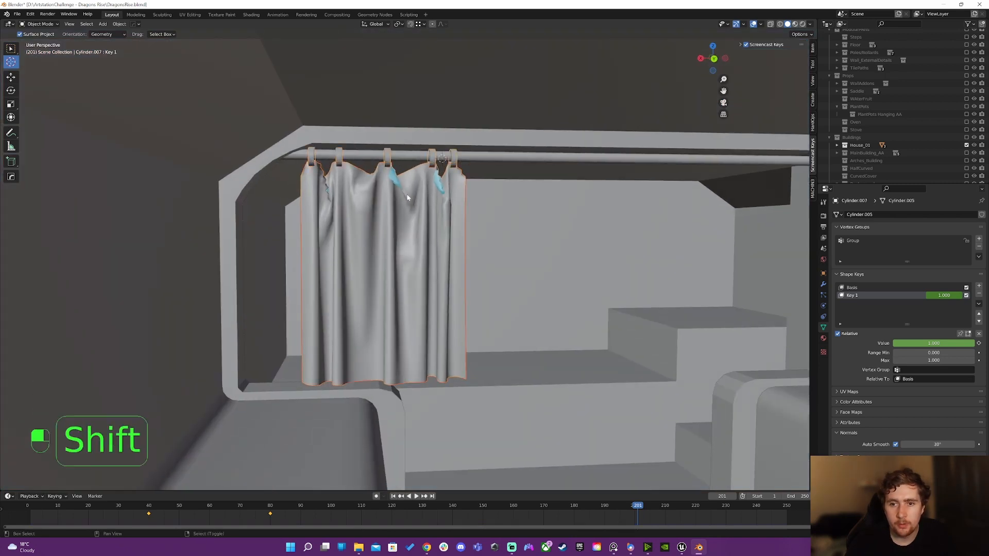
key(g)
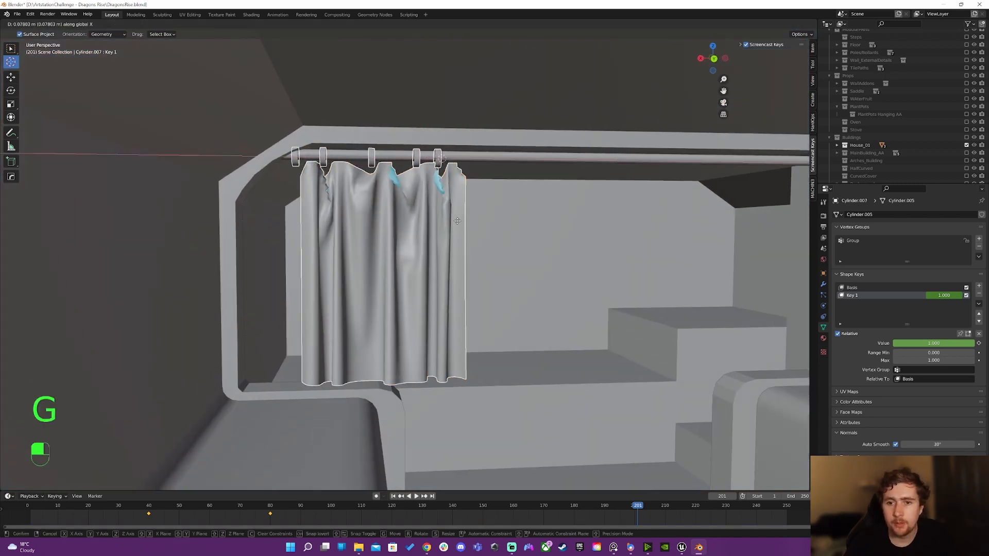
click(459, 222)
Step: Deselect everything and rerun the moved curtain's cloth simulation from the start, stopping at frame 150
key(a)
key(a)
key(a)
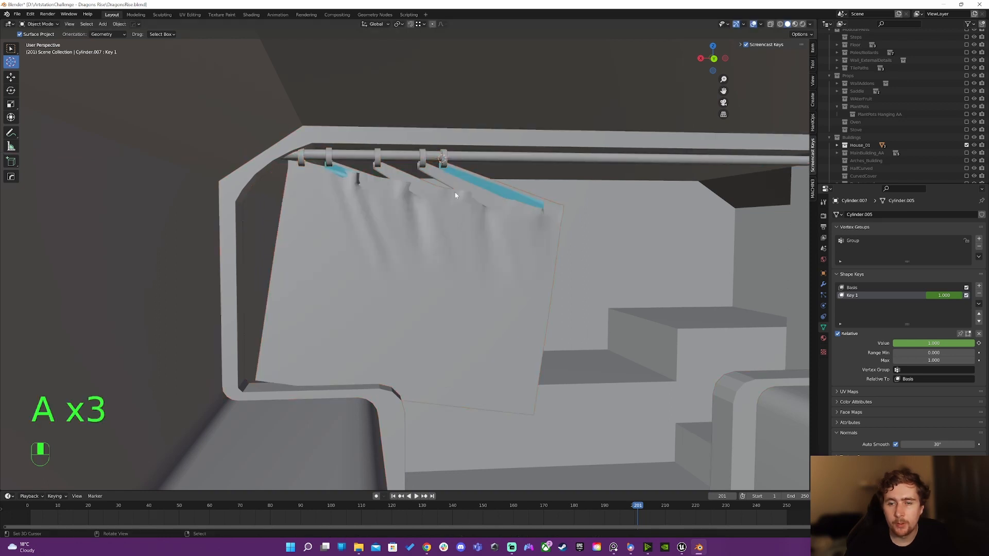
key(Tab)
key(Tab)
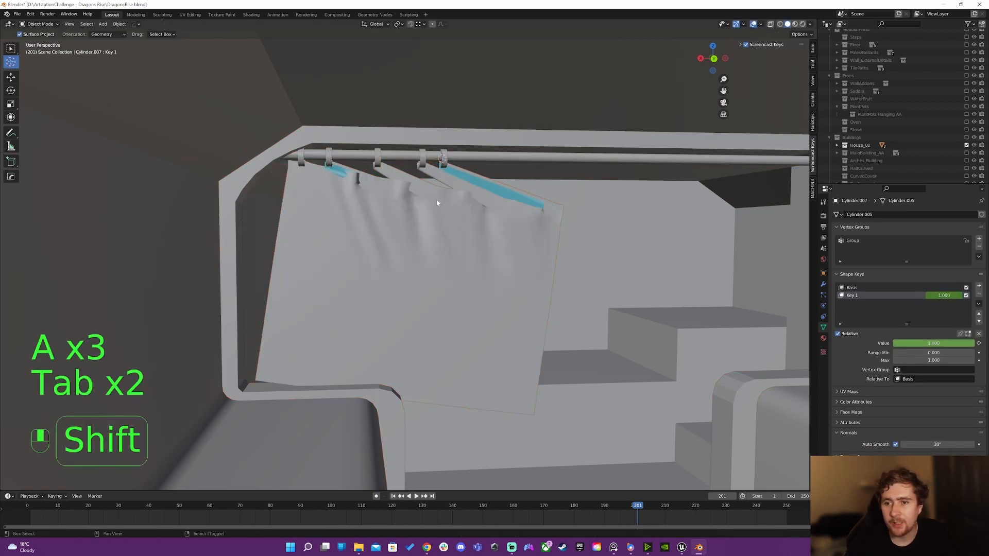
drag(125, 513, 12, 512)
key(space)
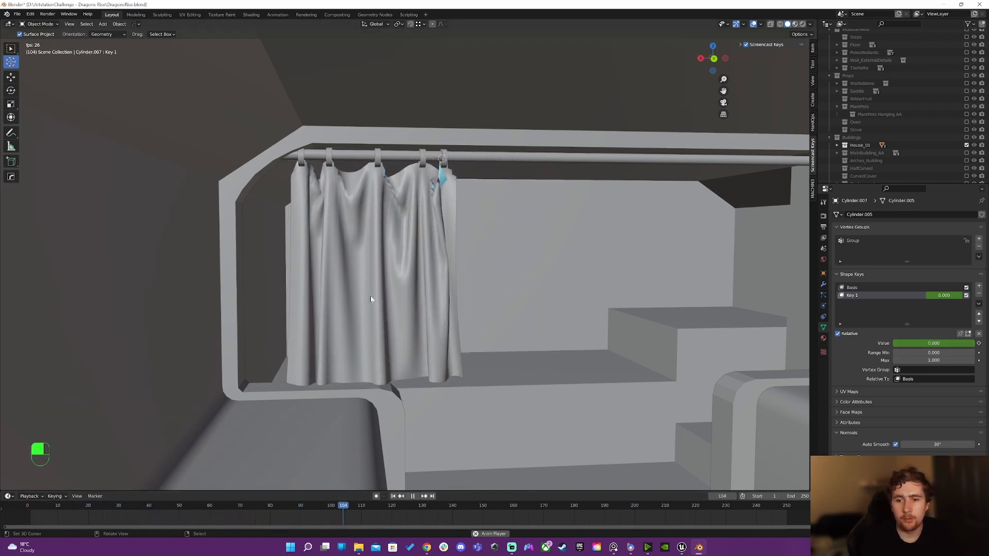
key(space)
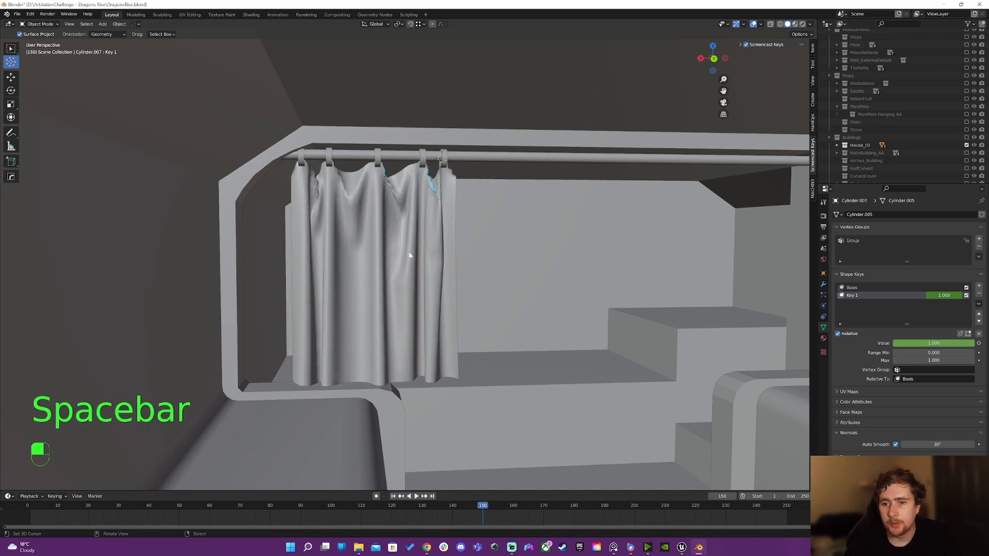
Step: Duplicate the curtain with its rings and move the copy along the X axis to the opposite end of the pipe
shift+middle_drag(585, 299, 463, 265)
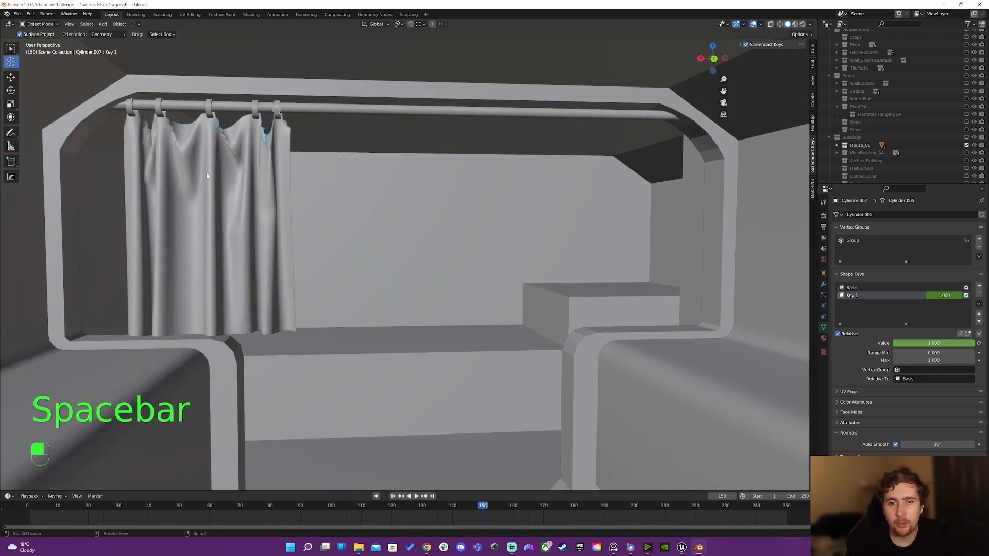
click(214, 221)
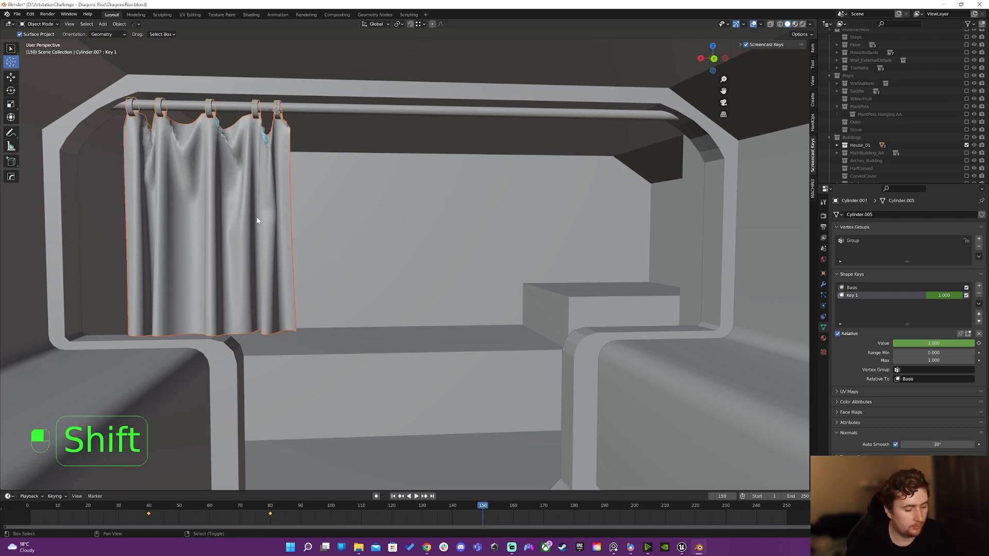
key(shift+d)
right_click(289, 217)
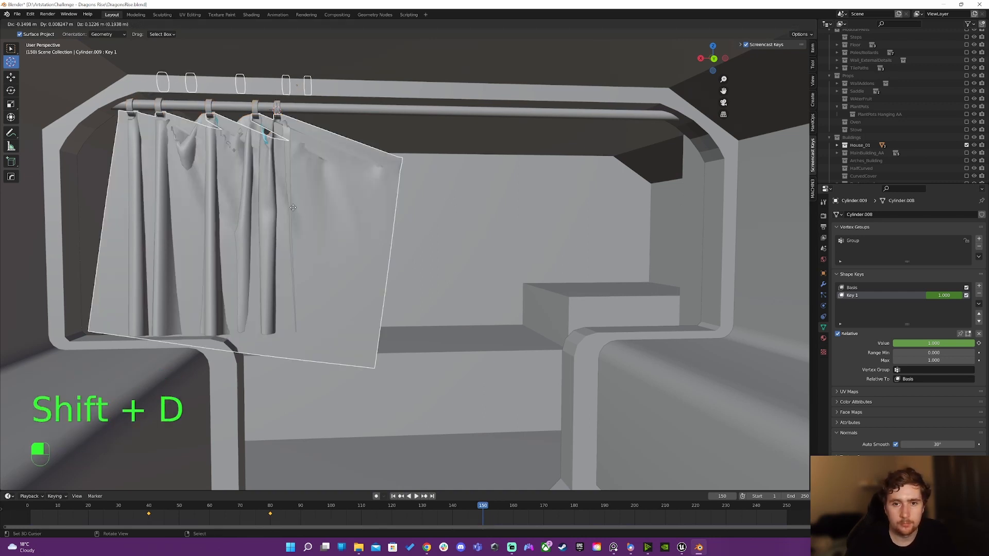
key(g)
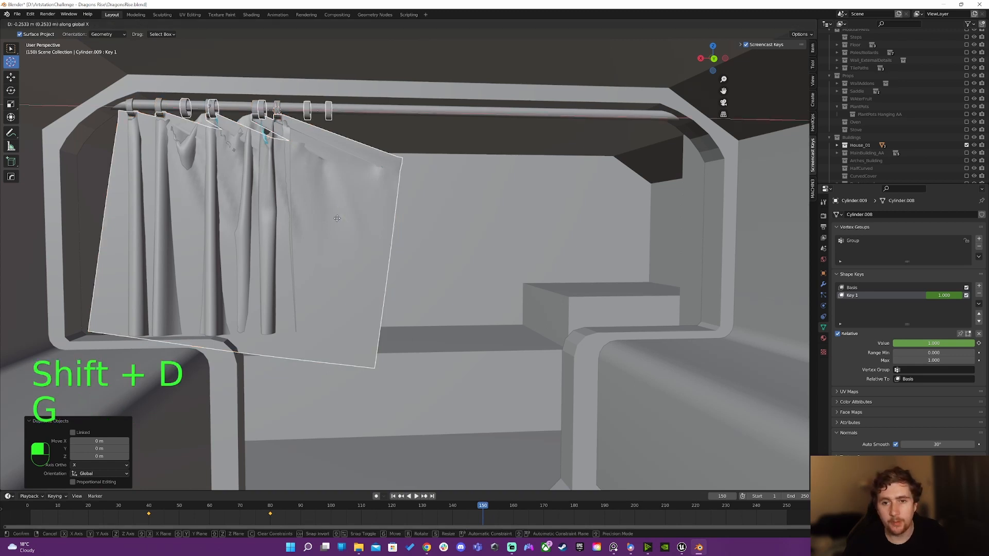
click(657, 206)
Step: At frame 80, raise the duplicate curtain's Key 1 maximum to 1.4 and set its shape key value to 1.4
click(540, 150)
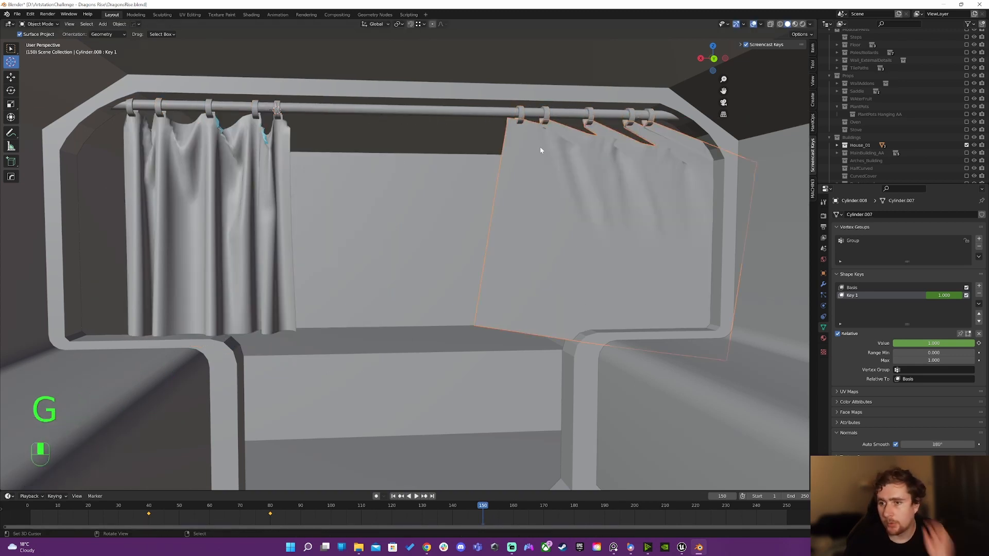
click(271, 513)
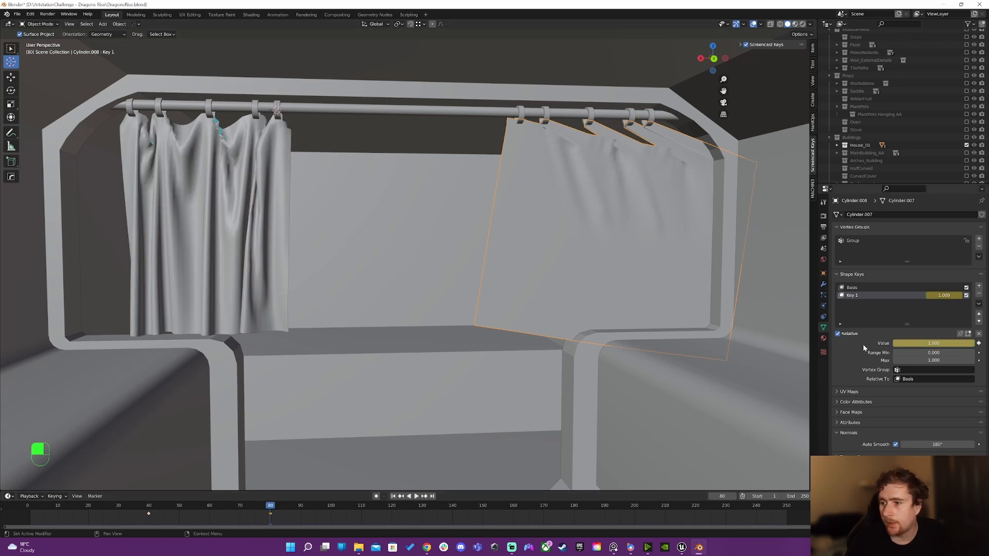
key(i)
click(932, 343)
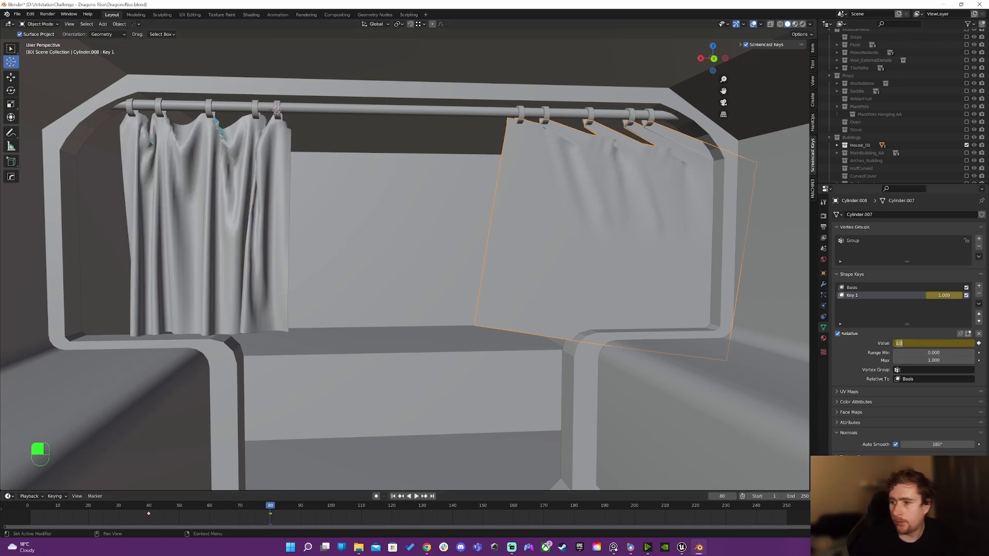
click(932, 353)
click(933, 360)
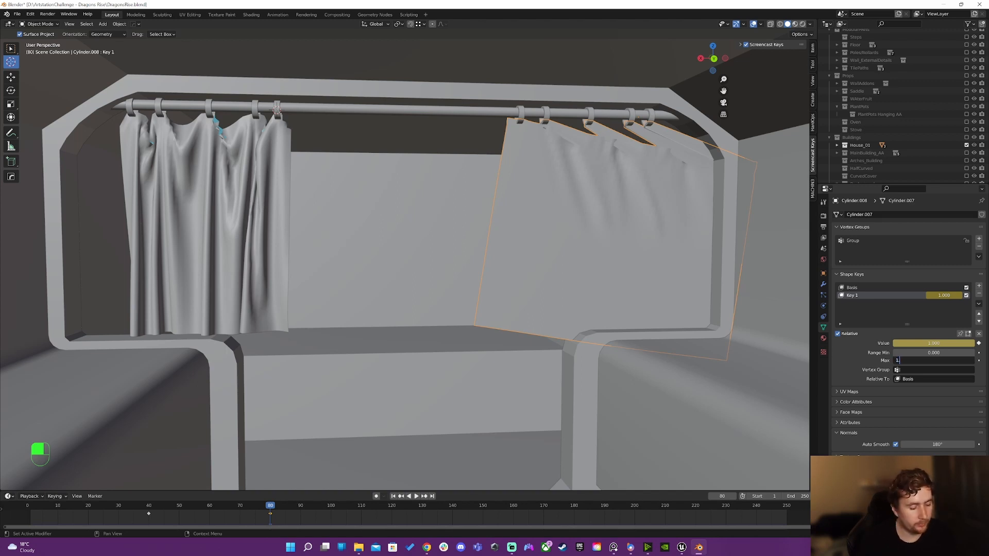
text(1.4)
key(Return)
drag(934, 343, 966, 344)
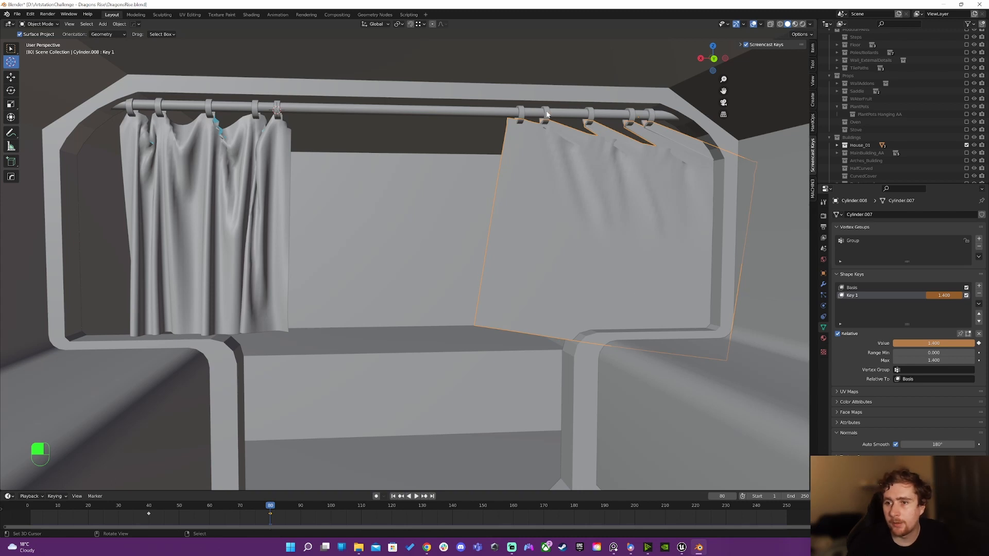
Step: Raise the duplicate rings' Key 1 maximum to 1.4 and set their shape key value to 1.4
click(554, 288)
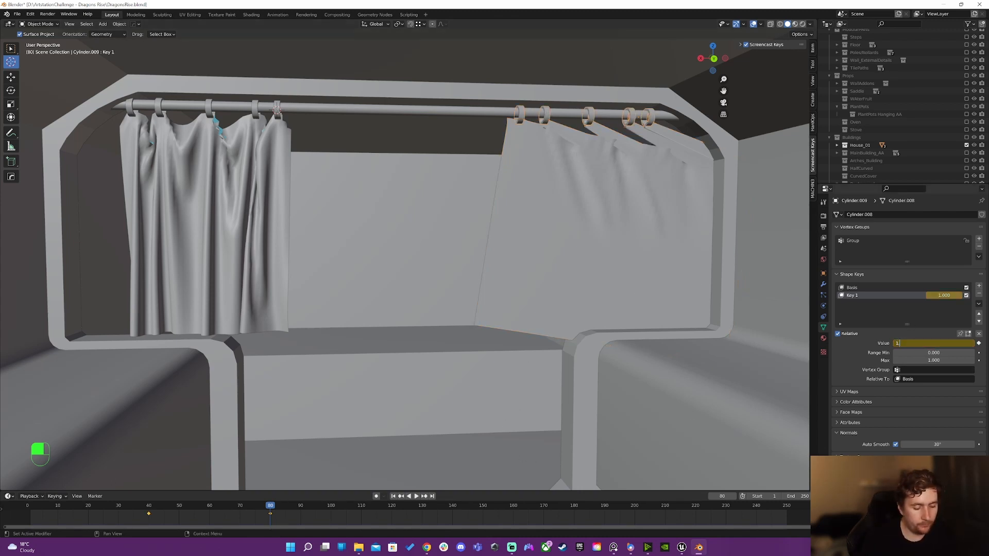
key(Tab)
key(Tab)
text(1)
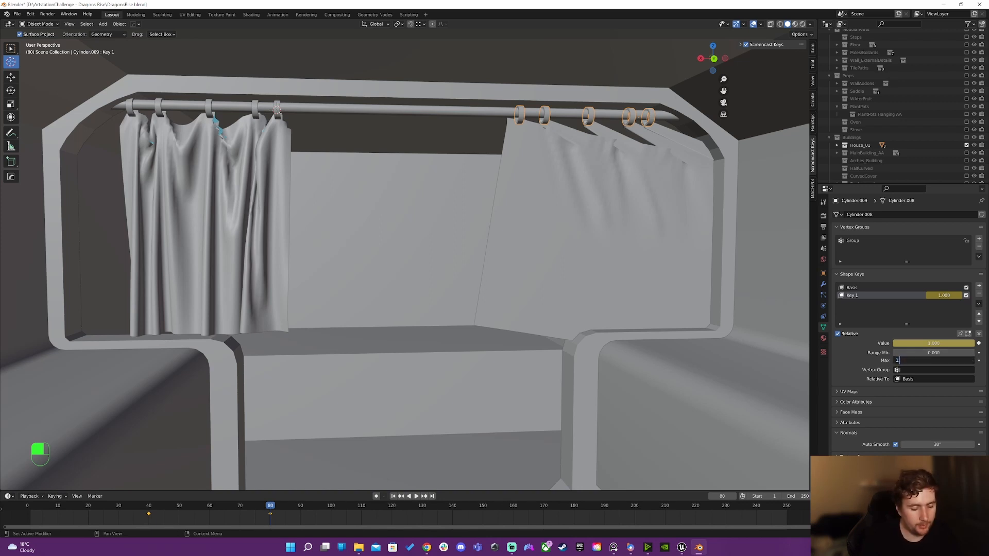
text(.4)
key(Return)
drag(904, 344, 958, 343)
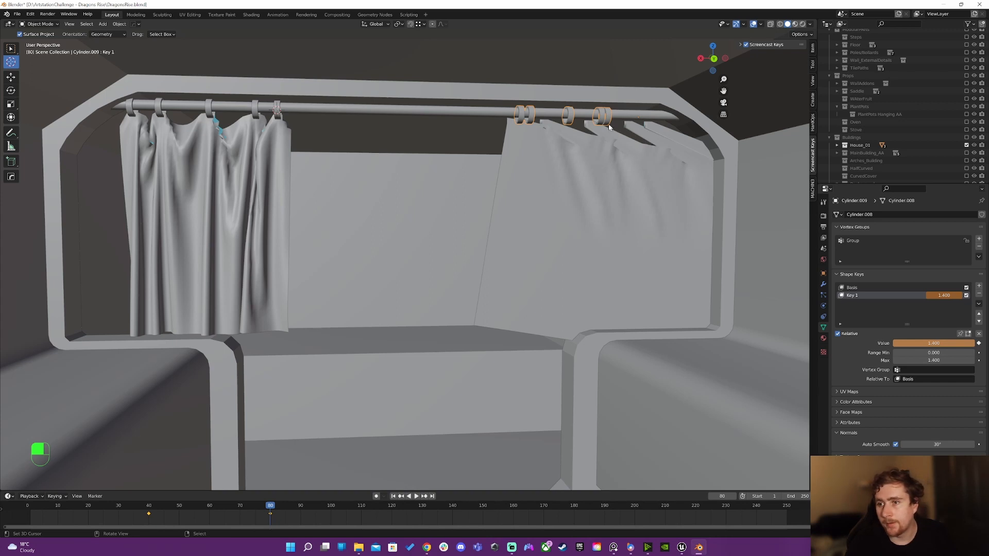
Step: Keyframe the Key 1 value of 1.4 at frame 80 on both the duplicate rings and the duplicate curtain
key(i)
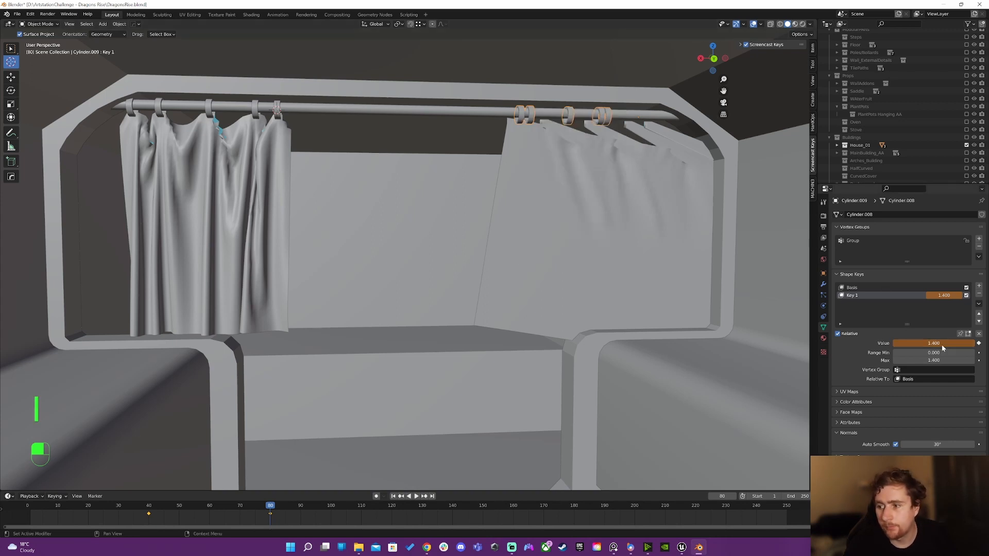
key(i)
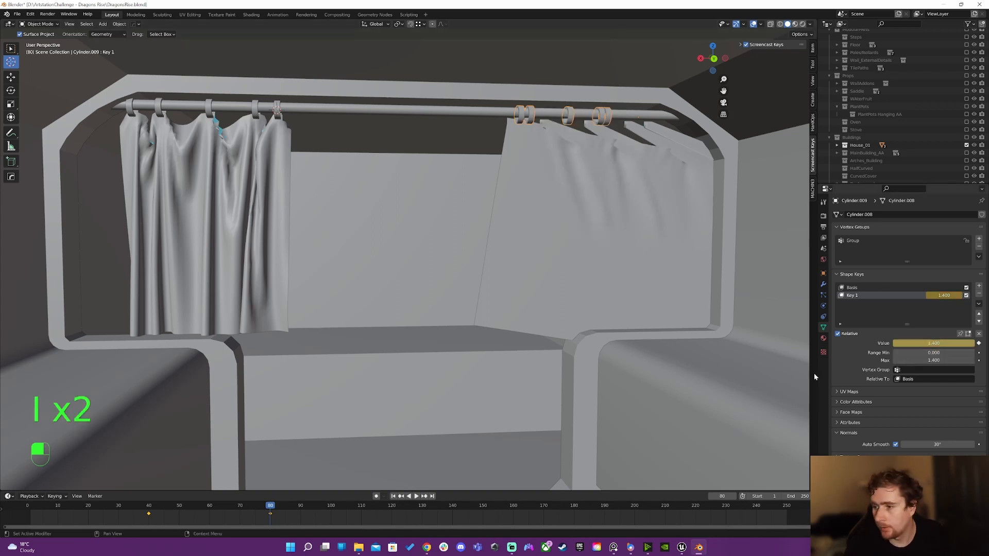
click(476, 311)
key(i)
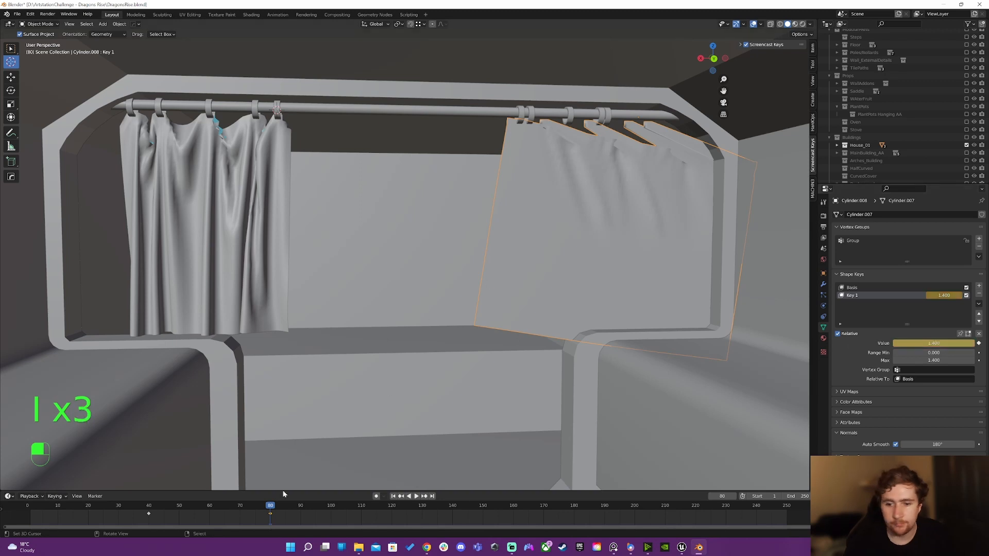
Step: Run the cloth simulation for both curtains from the start, stop at frame 162, and inspect them across the opening
key(space)
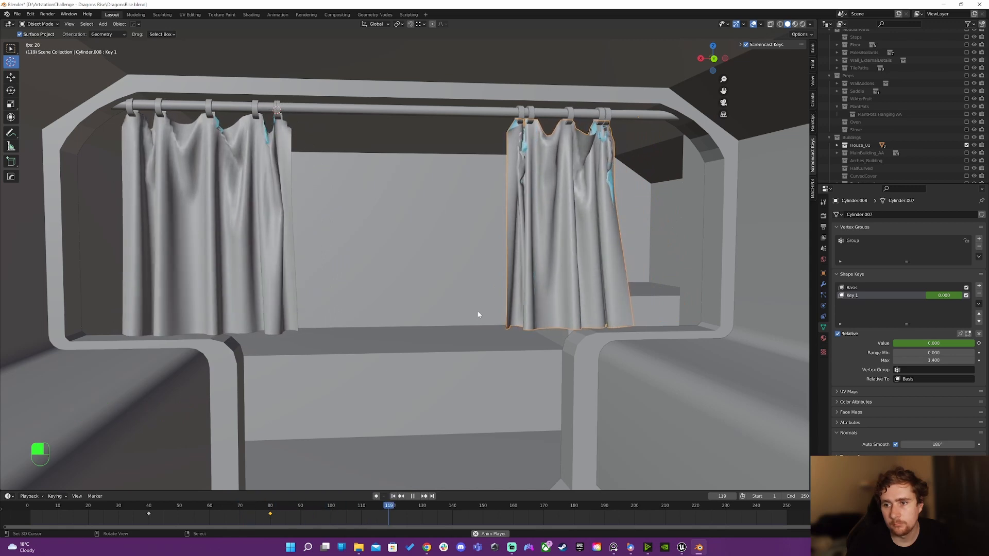
key(space)
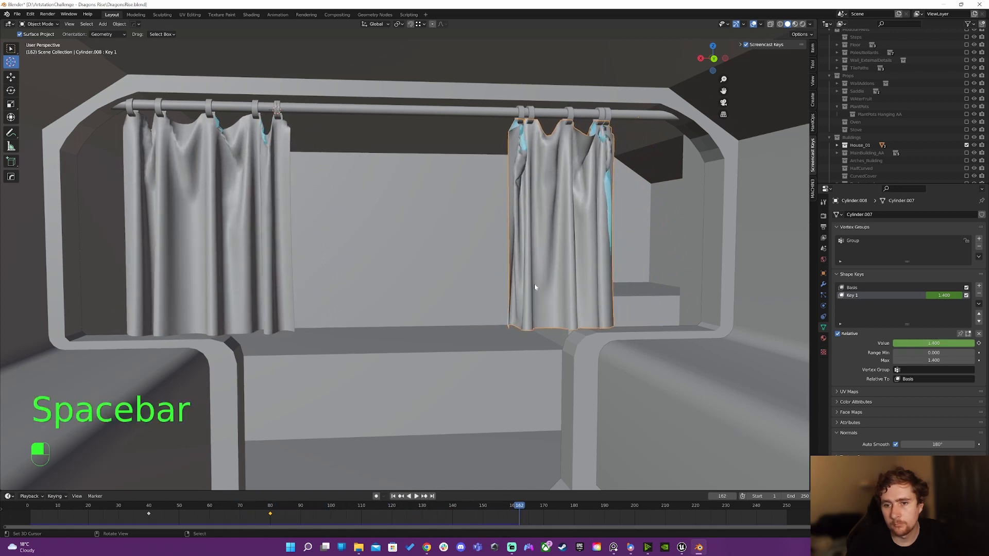
scroll(534, 287, down, 5)
middle_drag(535, 287, 448, 206)
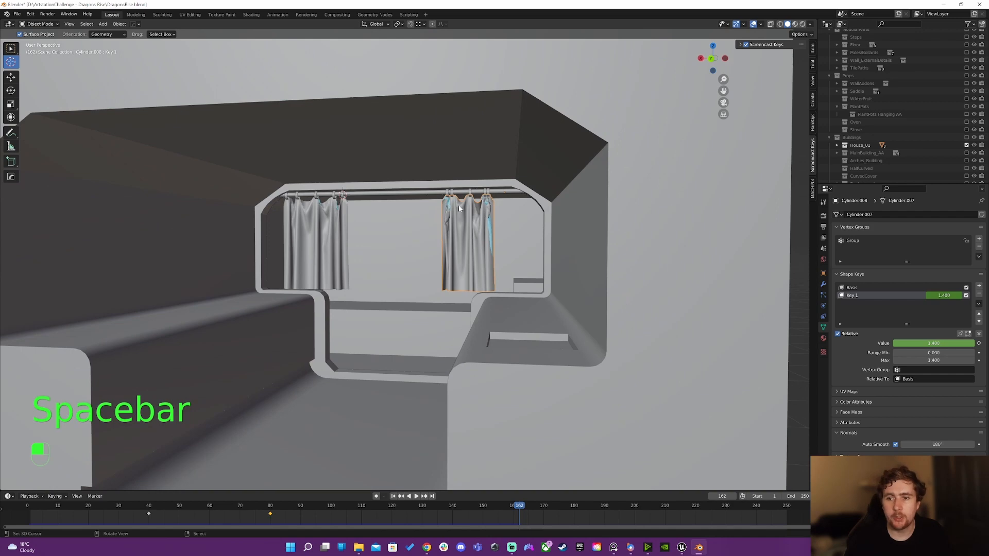
scroll(459, 208, up, 3)
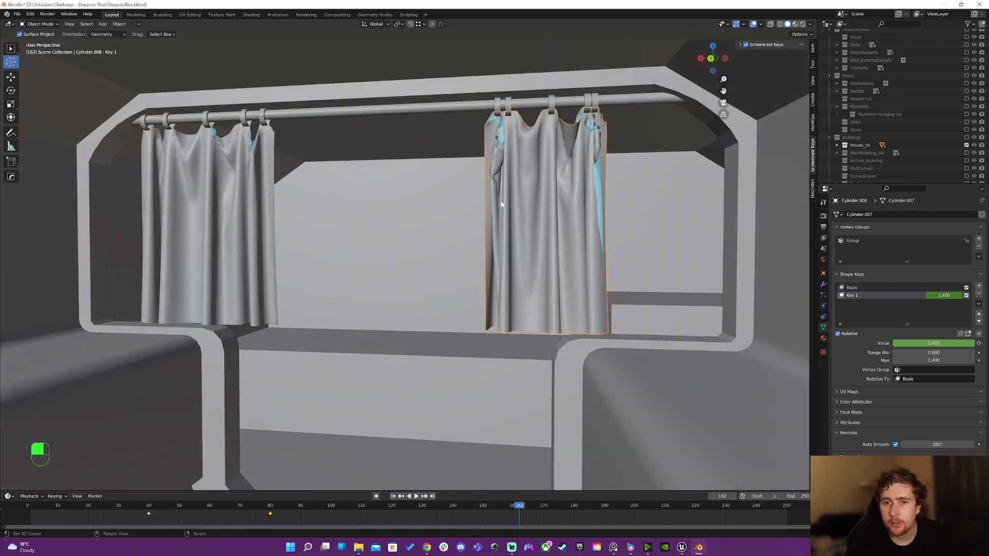
Step: Add a Subdivision Surface modifier to the duplicate curtain and check its folds up close
scroll(501, 205, down, 5)
middle_drag(501, 204, 500, 231)
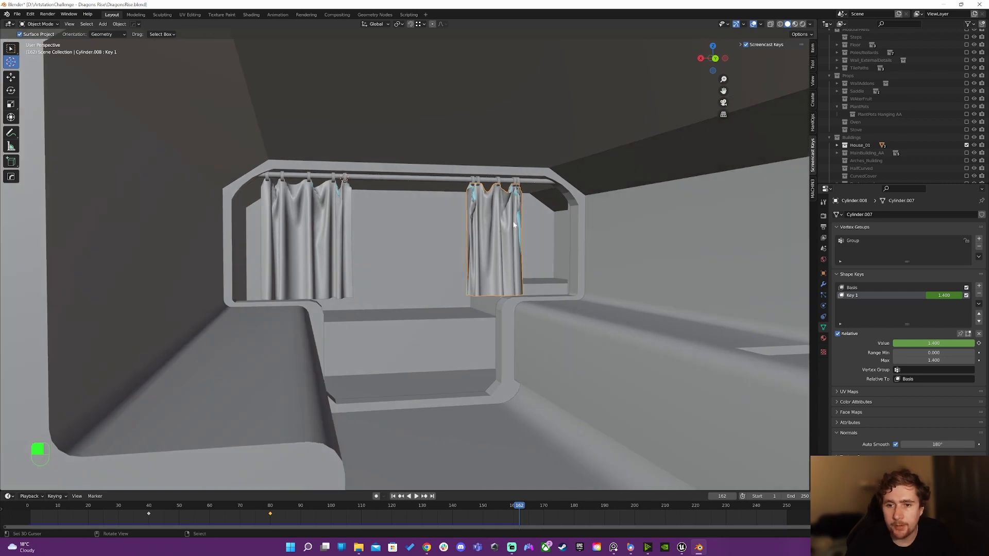
click(823, 284)
click(873, 215)
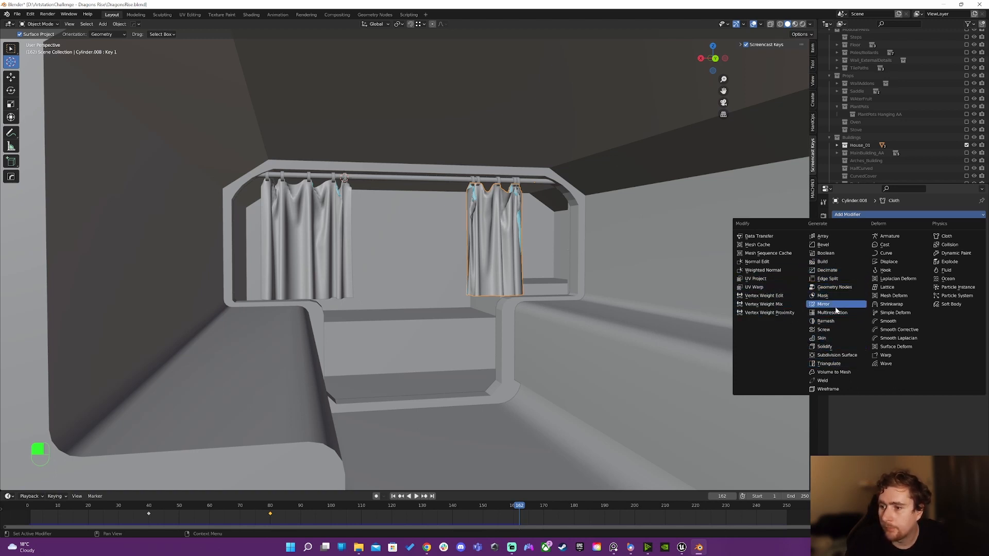
click(837, 355)
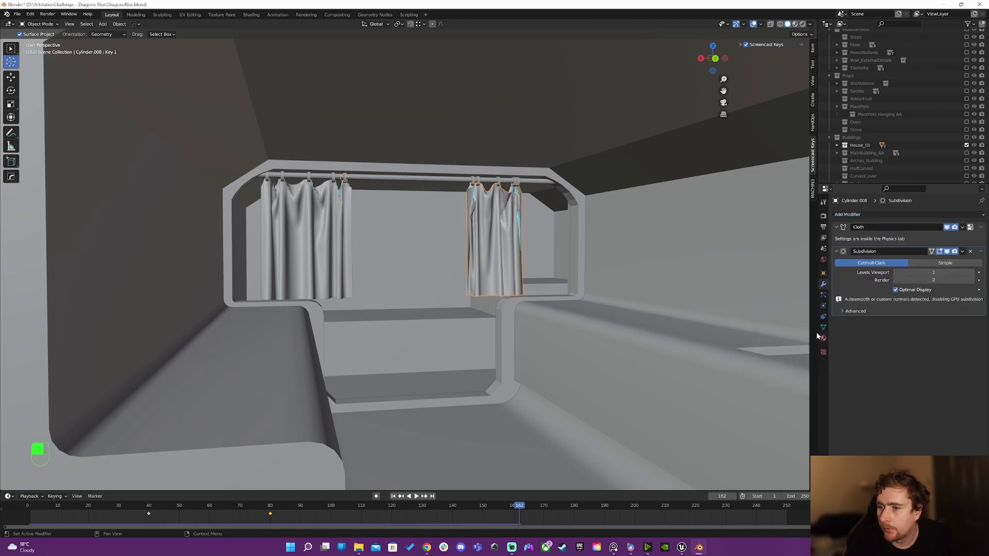
scroll(561, 256, up, 3)
scroll(412, 368, up, 1)
shift+middle_drag(560, 256, 391, 302)
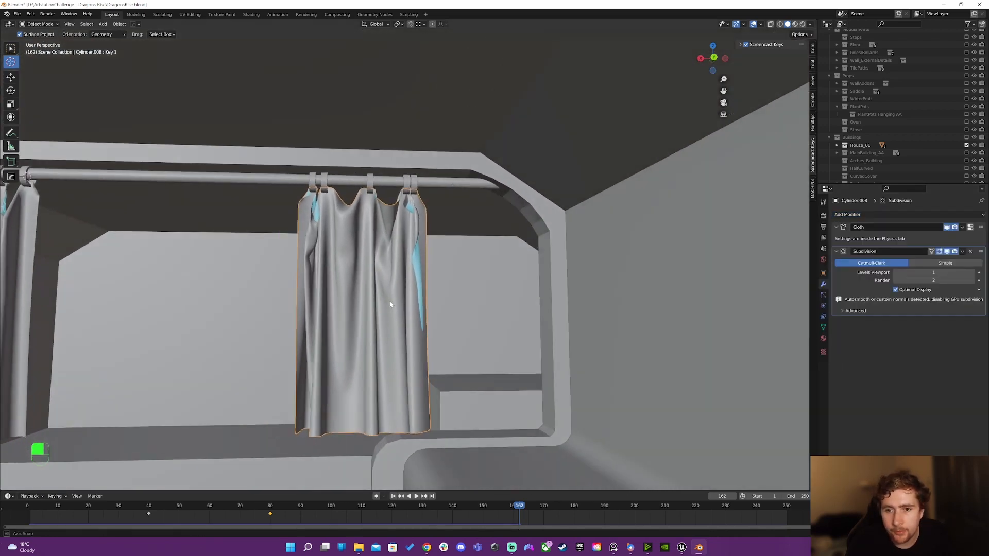
scroll(361, 286, up, 1)
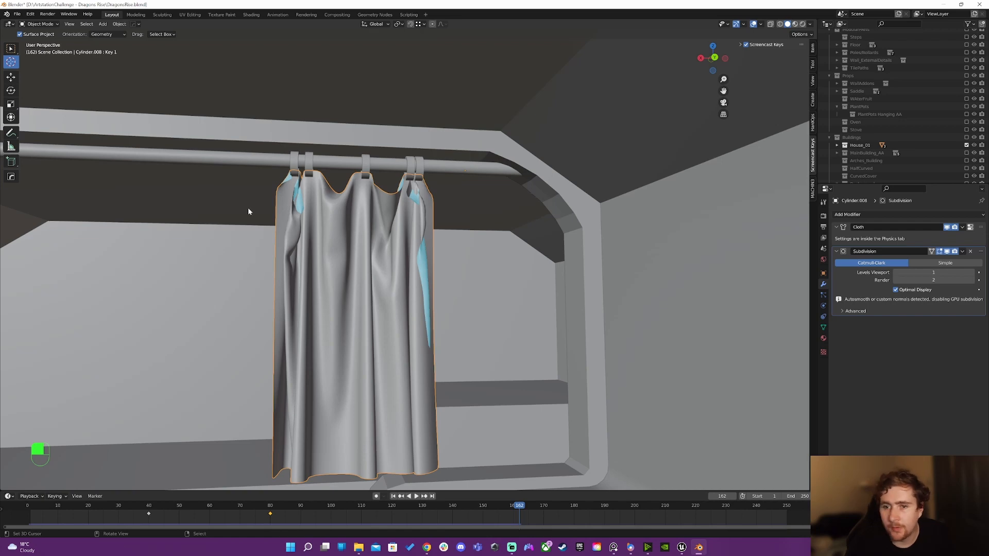
middle_drag(312, 204, 346, 207)
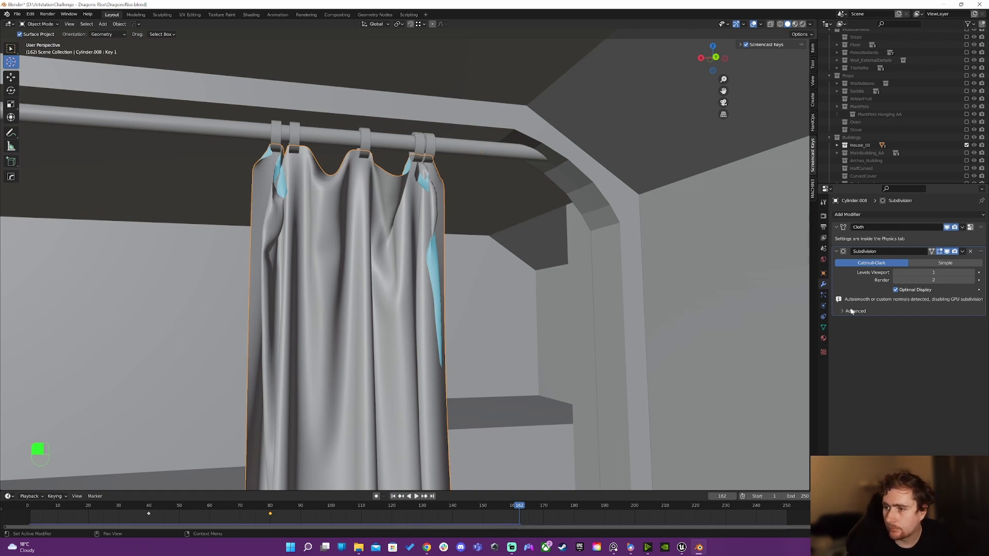
Step: Add a Decimate modifier to the duplicate curtain and lower its collapse ratio to 0.0281
click(864, 215)
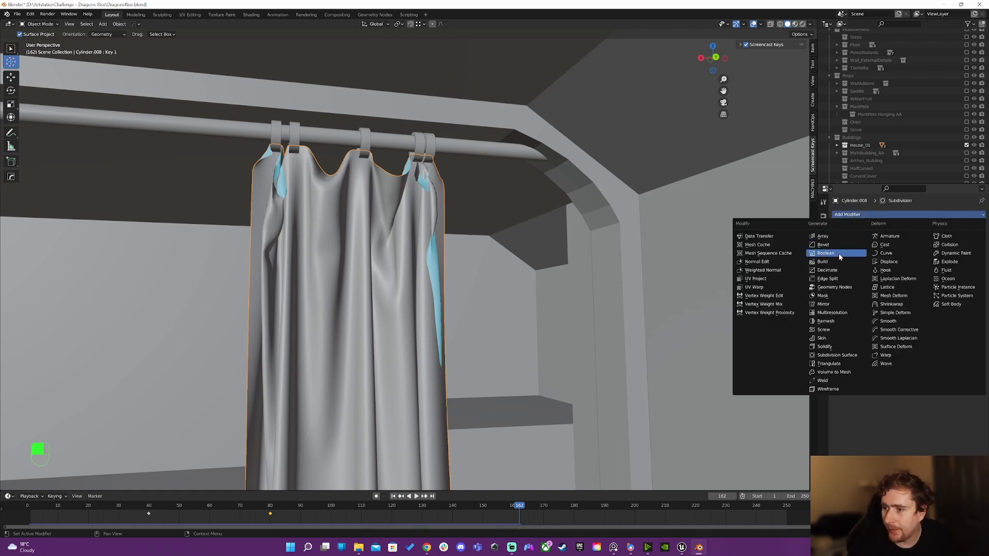
click(826, 287)
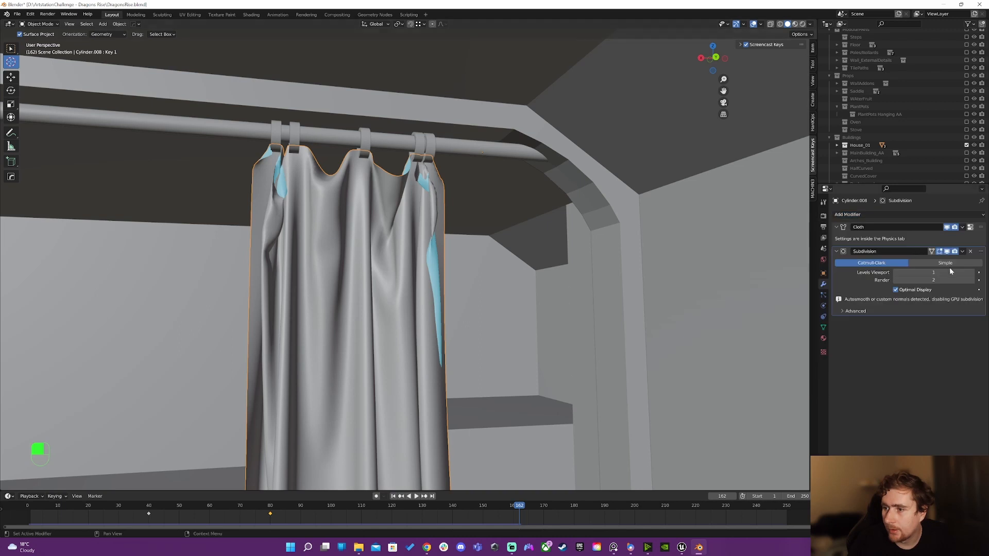
click(870, 216)
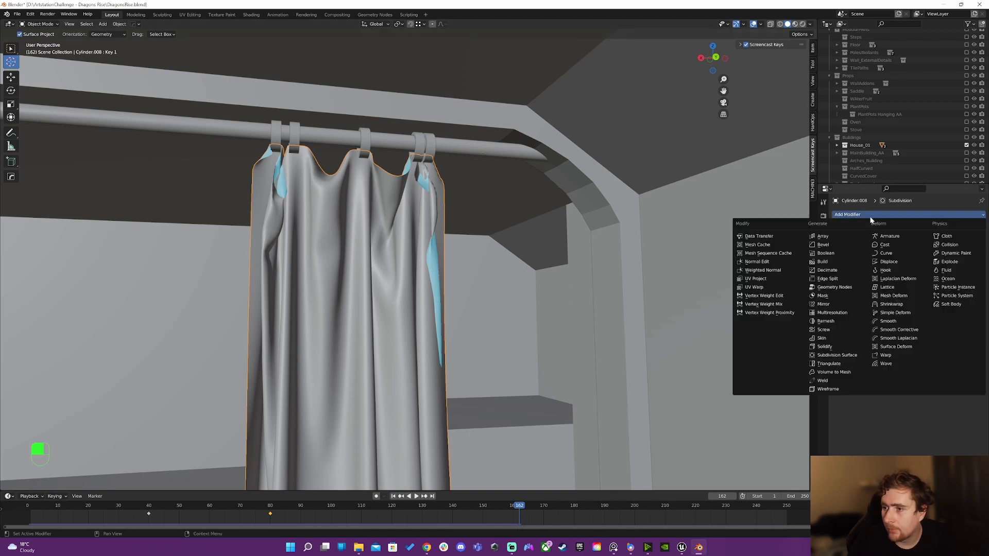
click(842, 272)
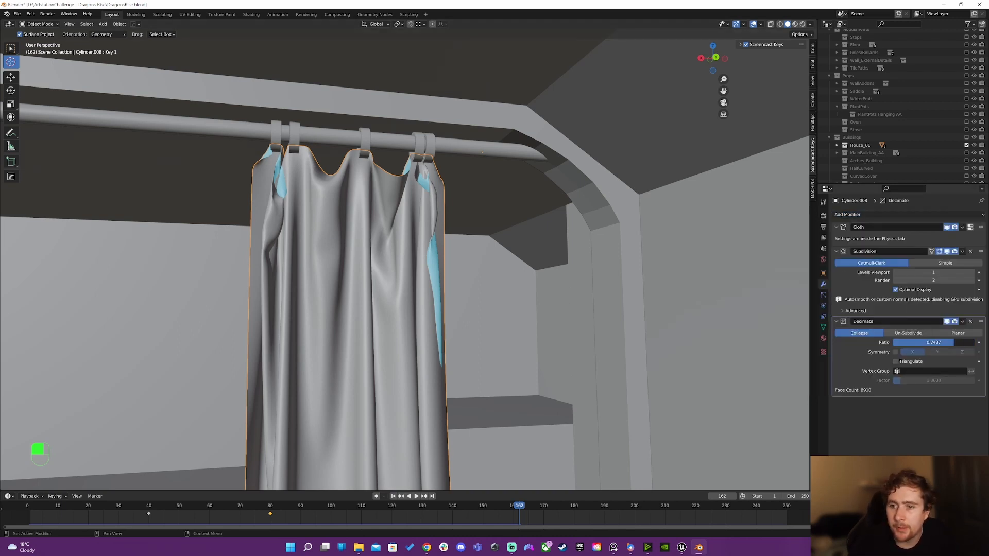
drag(909, 342, 897, 342)
middle_drag(286, 233, 386, 246)
scroll(327, 262, down, 3)
scroll(364, 241, up, 1)
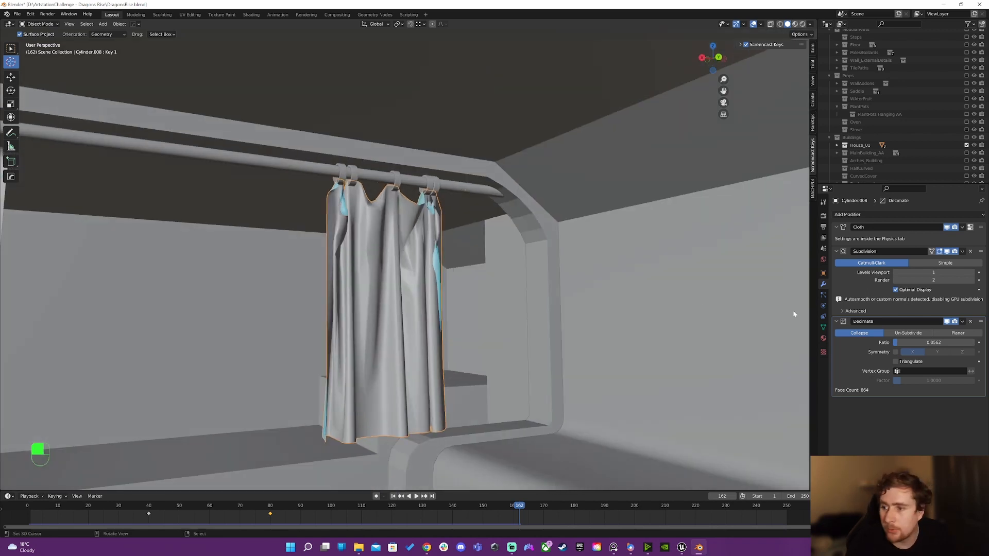
drag(933, 342, 904, 342)
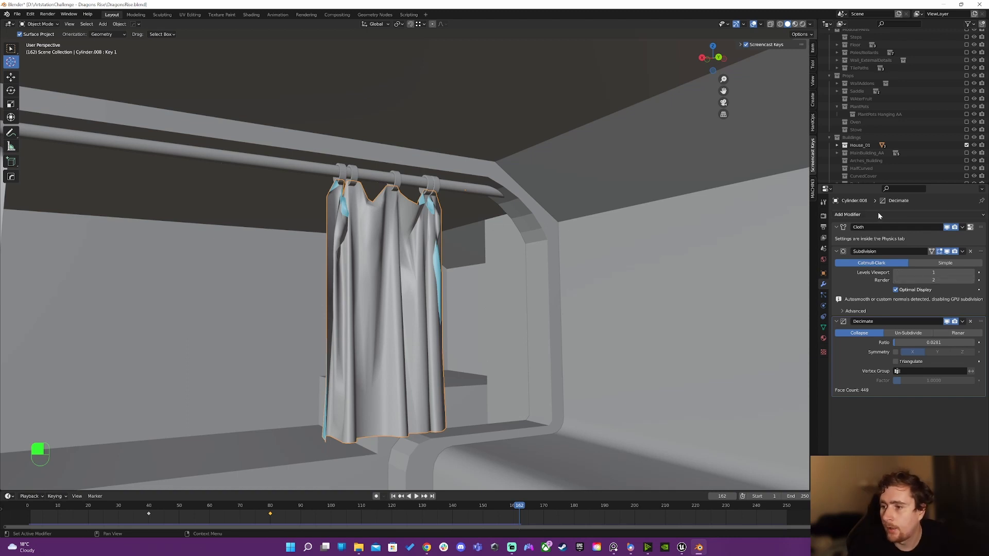
Step: Add a Solidify modifier to the duplicate curtain, keeping the 0.01 m thickness, and check its upper folds
click(878, 211)
click(841, 346)
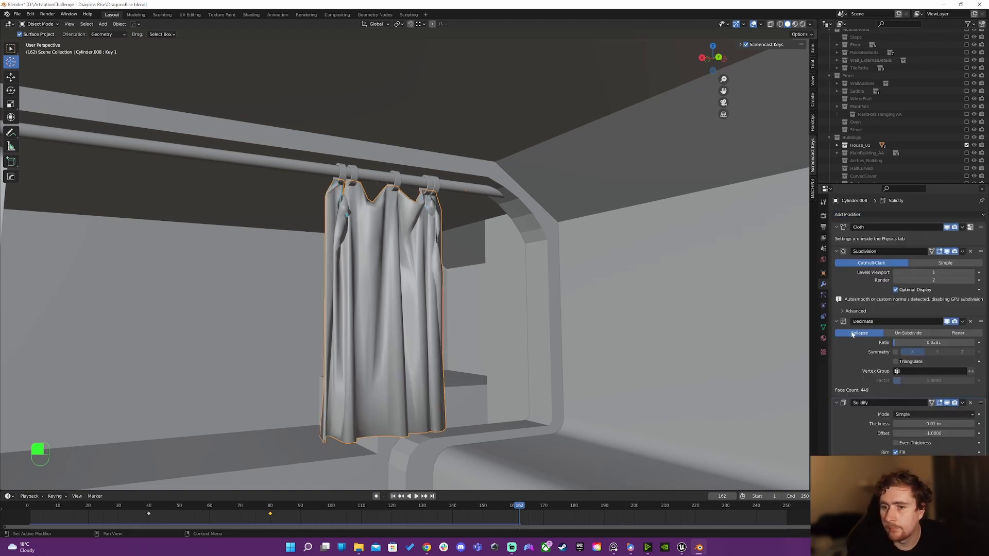
mouse_move(507, 336)
middle_down()
mouse_move(577, 331)
mouse_move(635, 341)
mouse_move(587, 316)
mouse_move(505, 330)
middle_up()
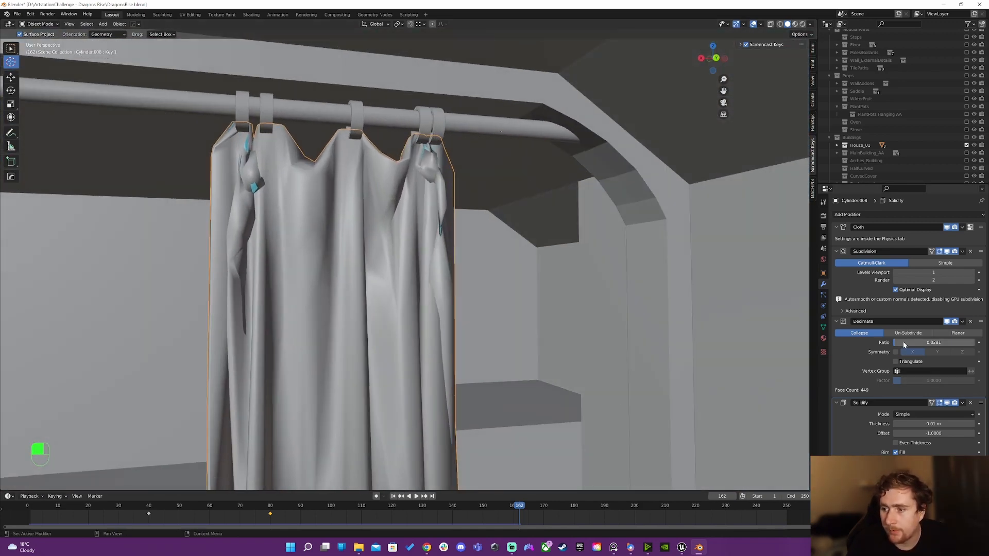
Step: Raise the duplicate curtain's Decimate ratio to 0.0969 and compare it with the original curtain across the opening
mouse_move(905, 343)
mouse_down()
mouse_move(914, 343)
mouse_move(905, 344)
mouse_up()
scroll(386, 300, down, 7)
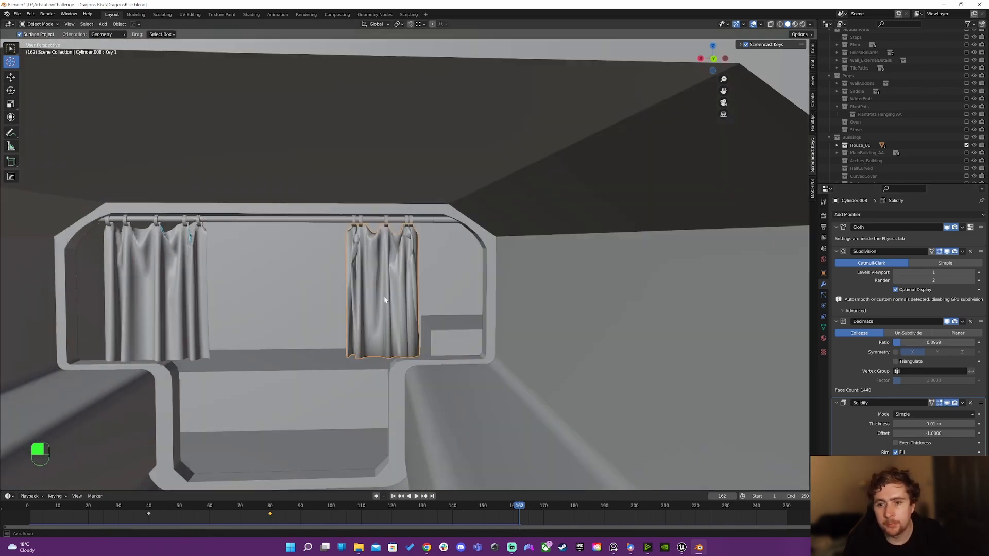
middle_drag(384, 300, 387, 294)
scroll(412, 280, down, 3)
scroll(406, 291, up, 1)
scroll(405, 295, up, 3)
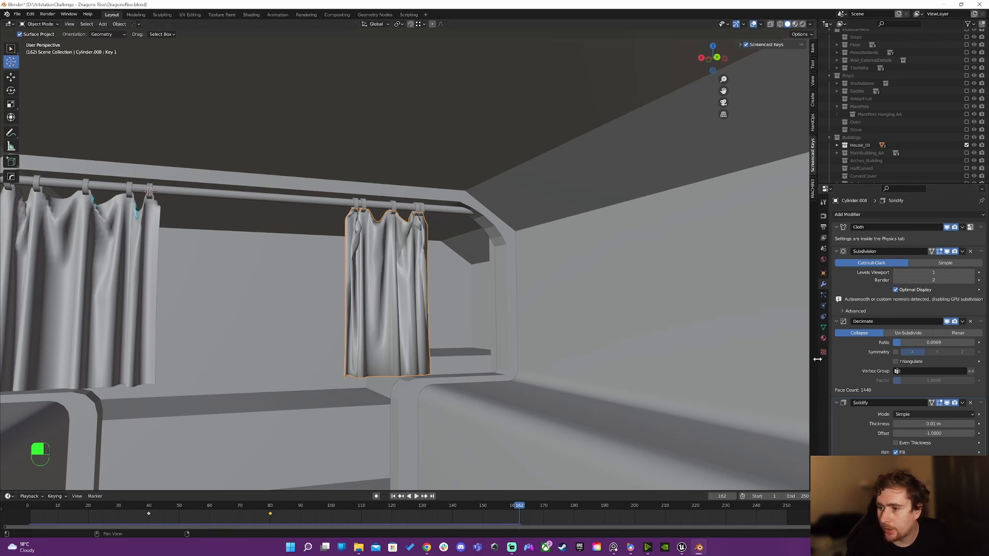
Step: Try an Auto Smooth angle of 90° on the duplicate curtain and reduce it to 89°
click(824, 328)
double_click(932, 444)
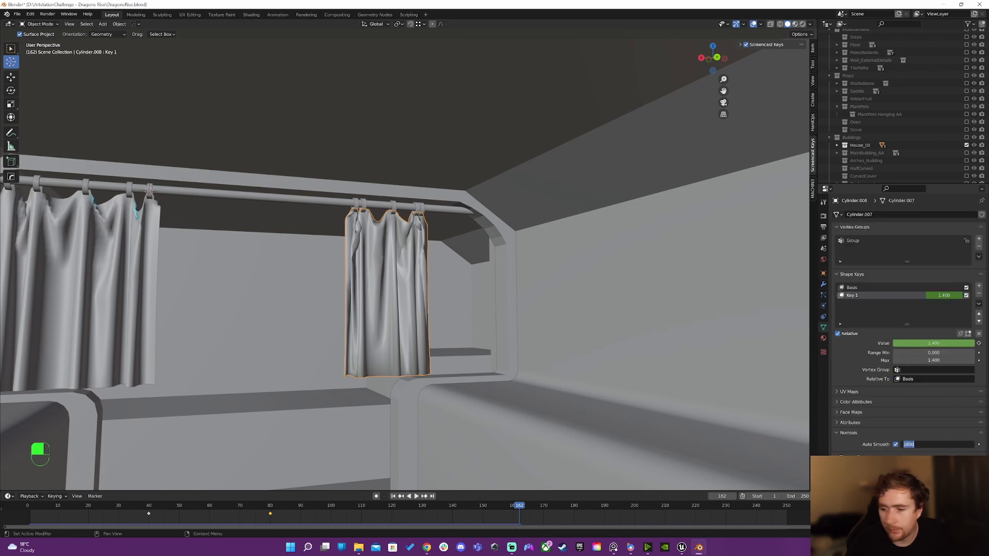
text(90)
key(Return)
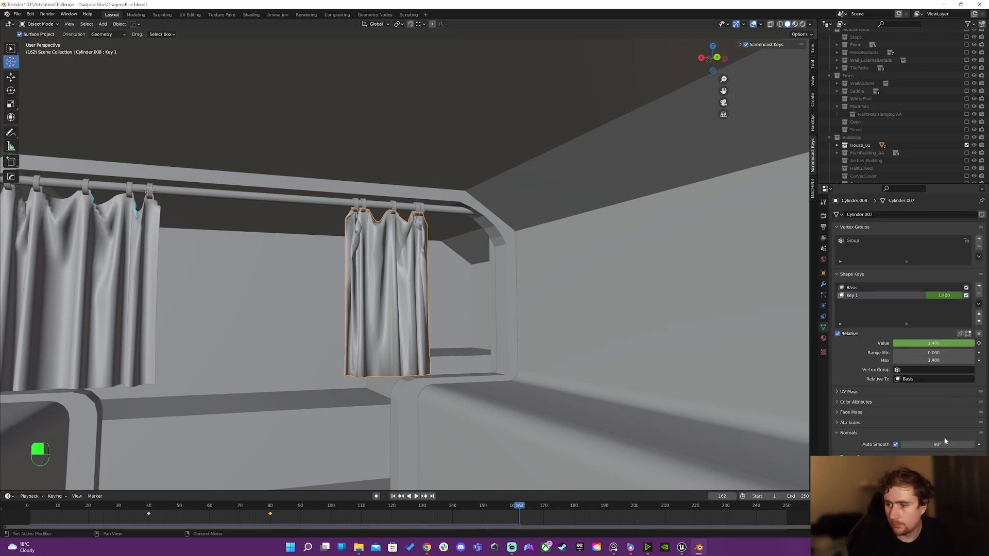
double_click(932, 444)
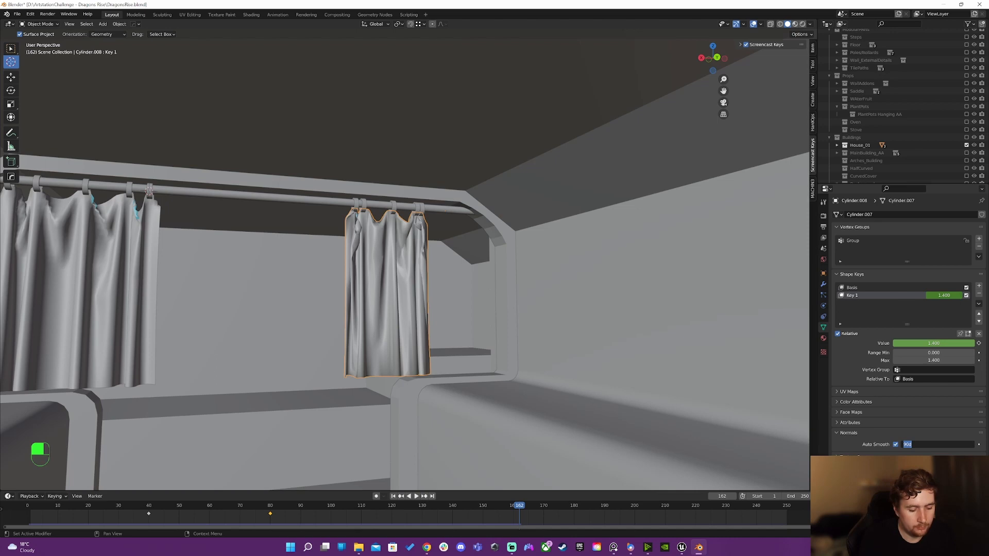
text(89)
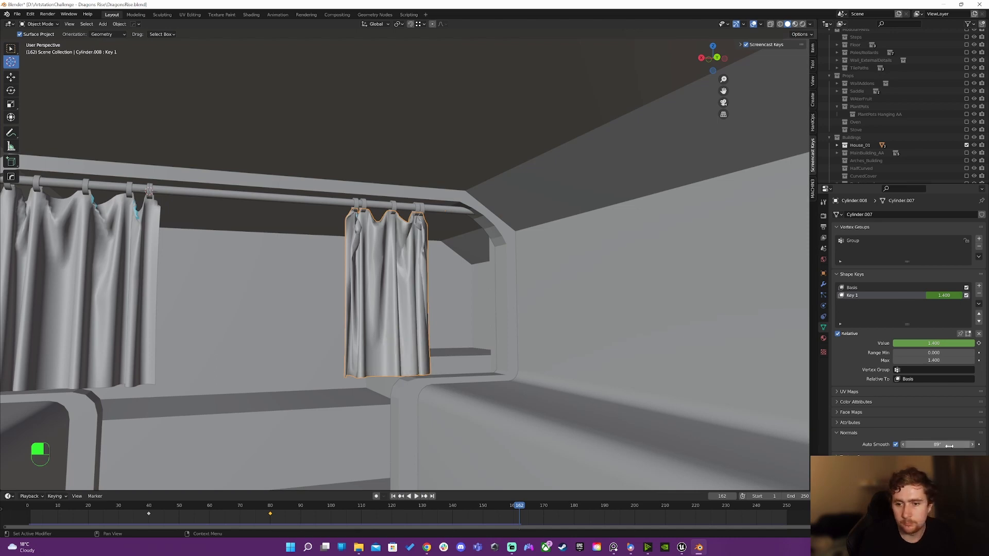
key(Return)
Step: Inspect the duplicate curtain from below and nudge its Auto Smooth angle slightly under 89°
middle_drag(448, 353, 472, 323)
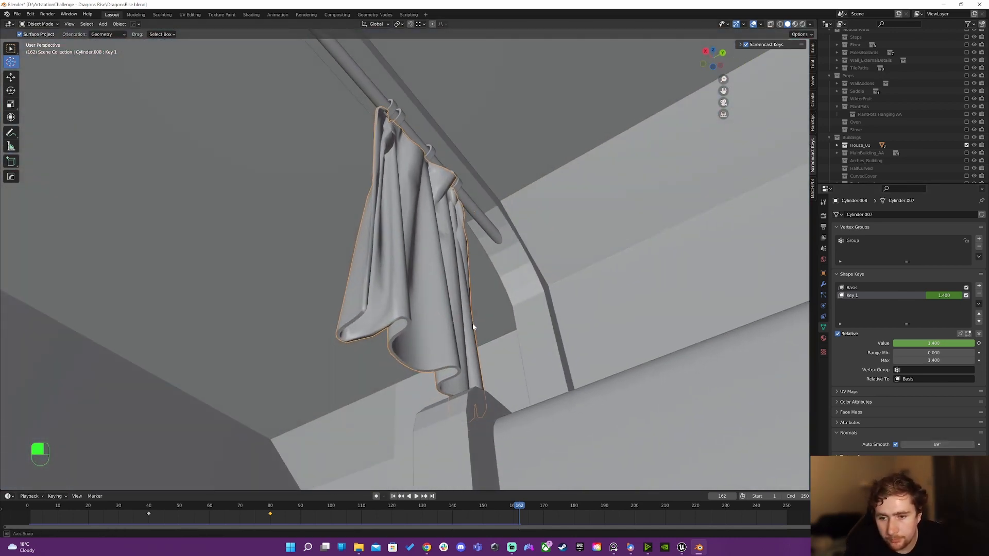
middle_drag(401, 340, 462, 335)
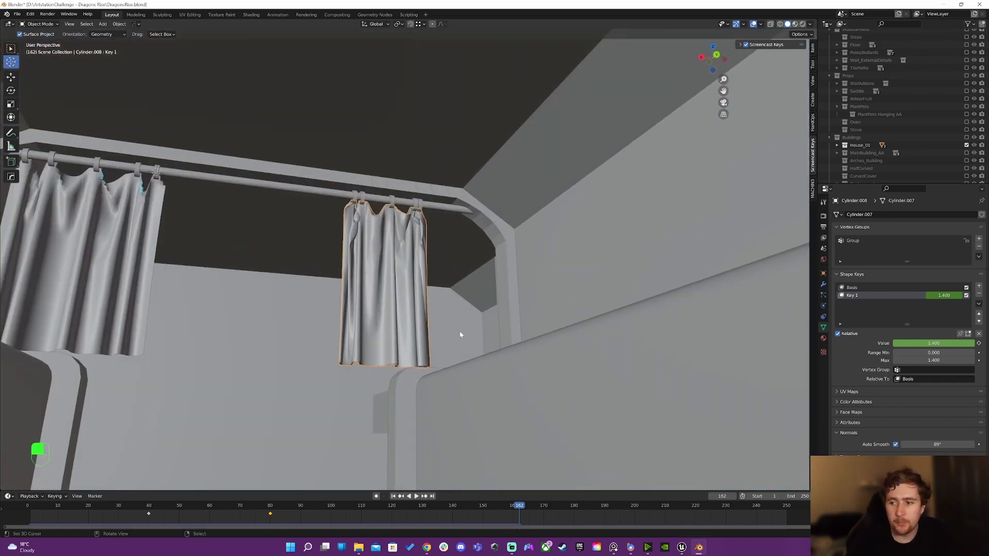
drag(938, 444, 934, 445)
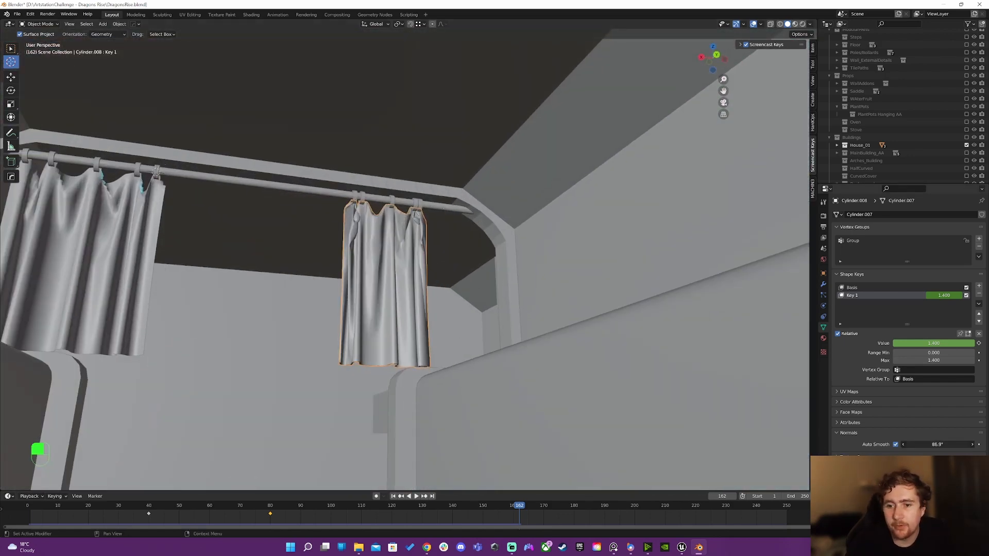
mouse_move(422, 319)
middle_down()
mouse_move(395, 309)
mouse_move(506, 283)
mouse_move(506, 301)
mouse_move(439, 347)
mouse_move(360, 334)
mouse_move(408, 326)
mouse_move(432, 303)
middle_up()
scroll(359, 334, down, 5)
scroll(359, 334, up, 1)
middle_drag(432, 302, 424, 324)
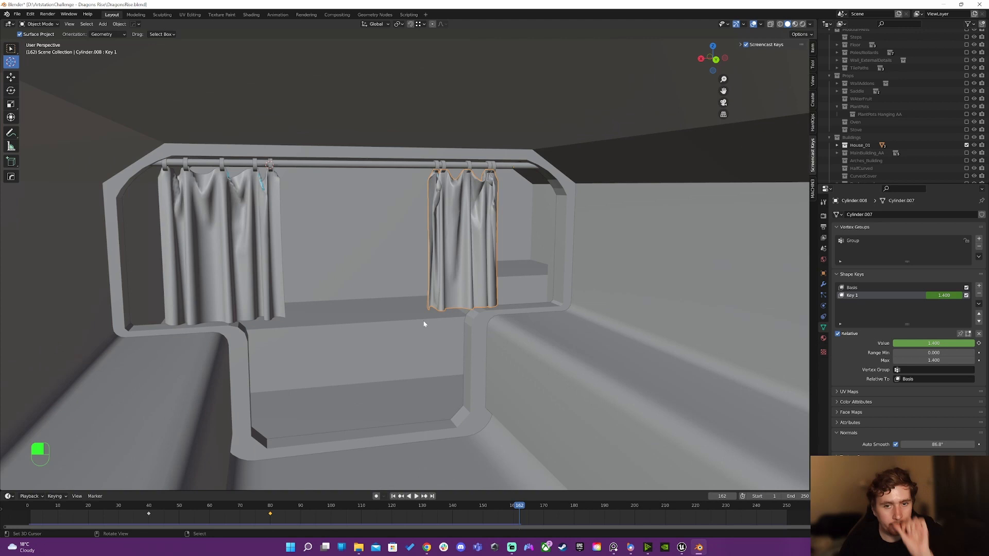
Step: Select the original, wider curtain at the other end of the pipe
click(220, 208)
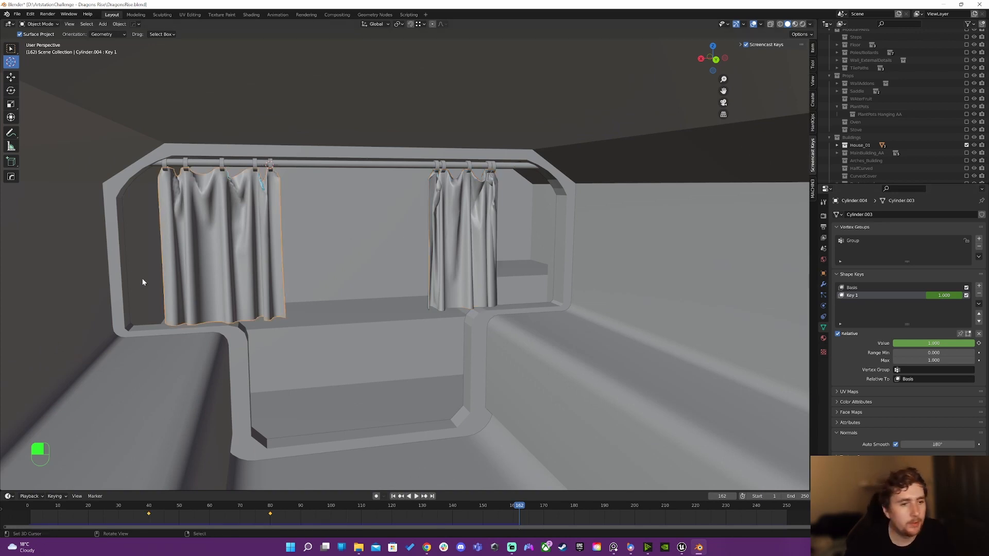